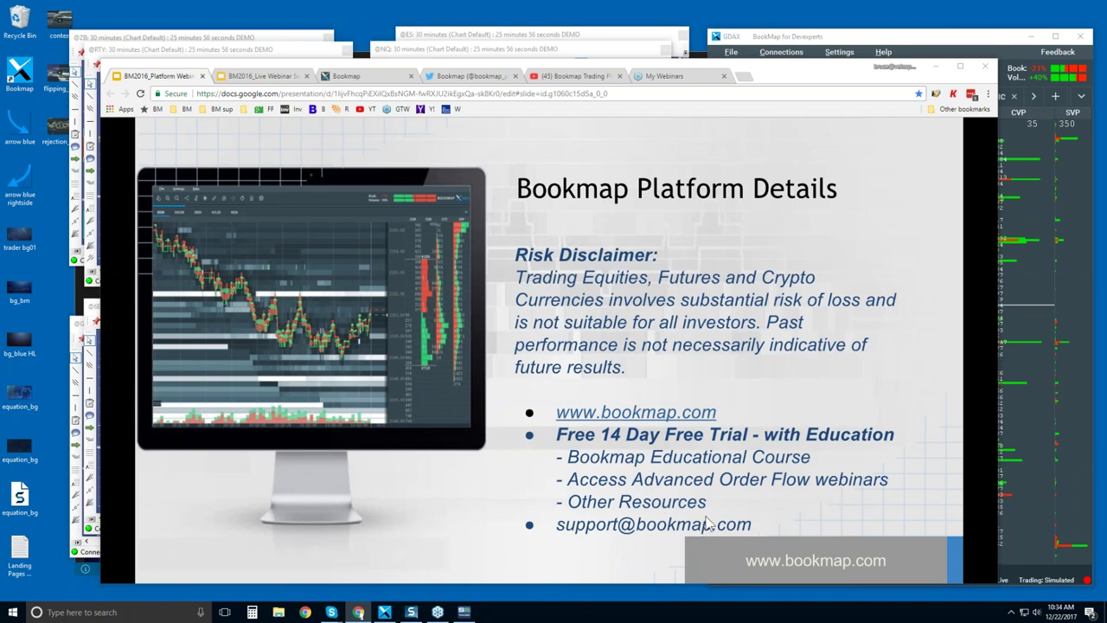
Step: Switch from the Google Slides deck to the Bookmap website's pricing page tab
click(391, 80)
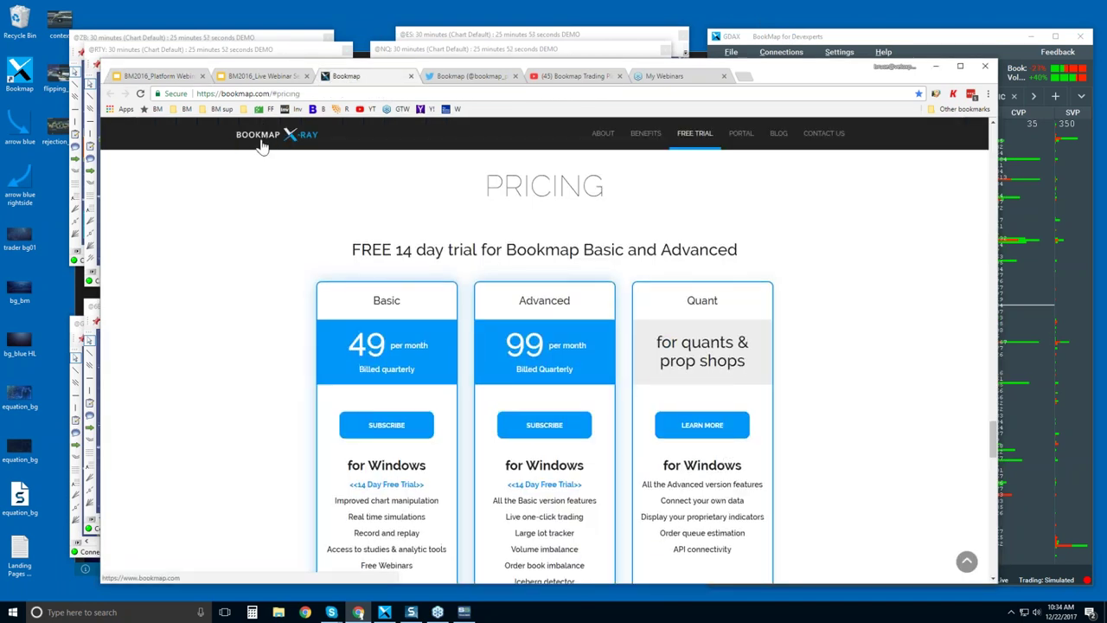
Step: Return to the top of bookmap.com, scroll to About Bookmap and open the free webinar link
click(267, 139)
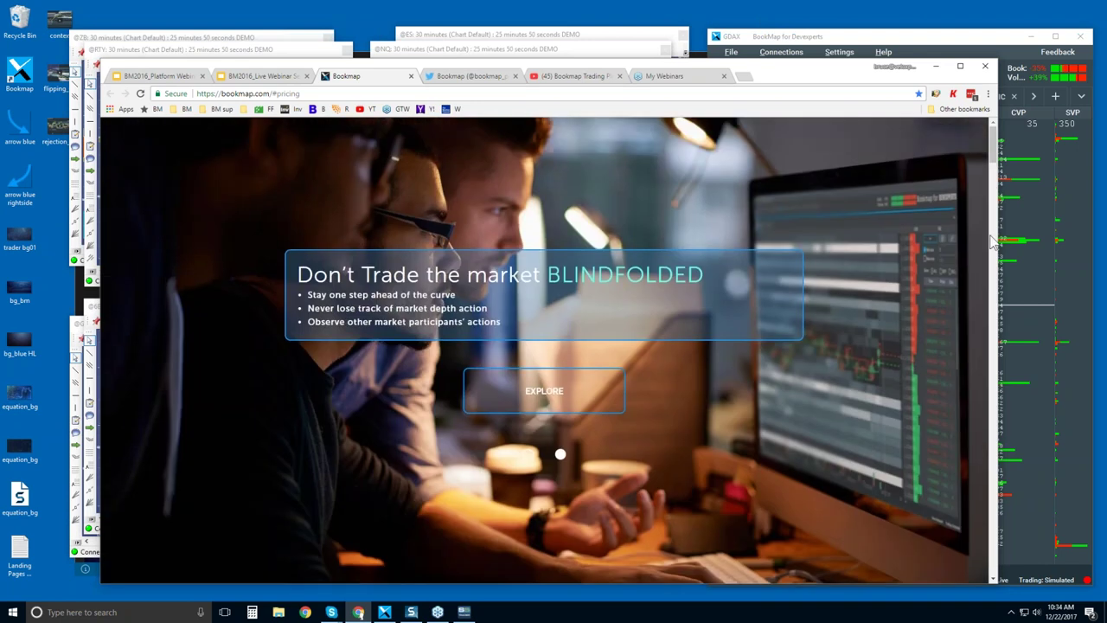
scroll(892, 293, down, 5)
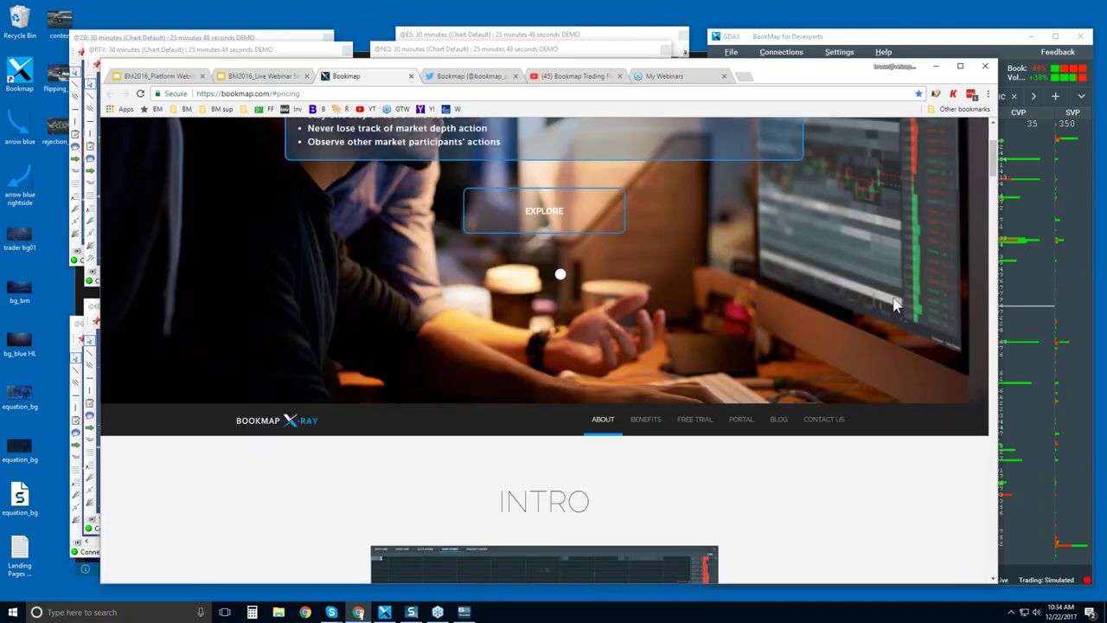
scroll(655, 289, down, 3)
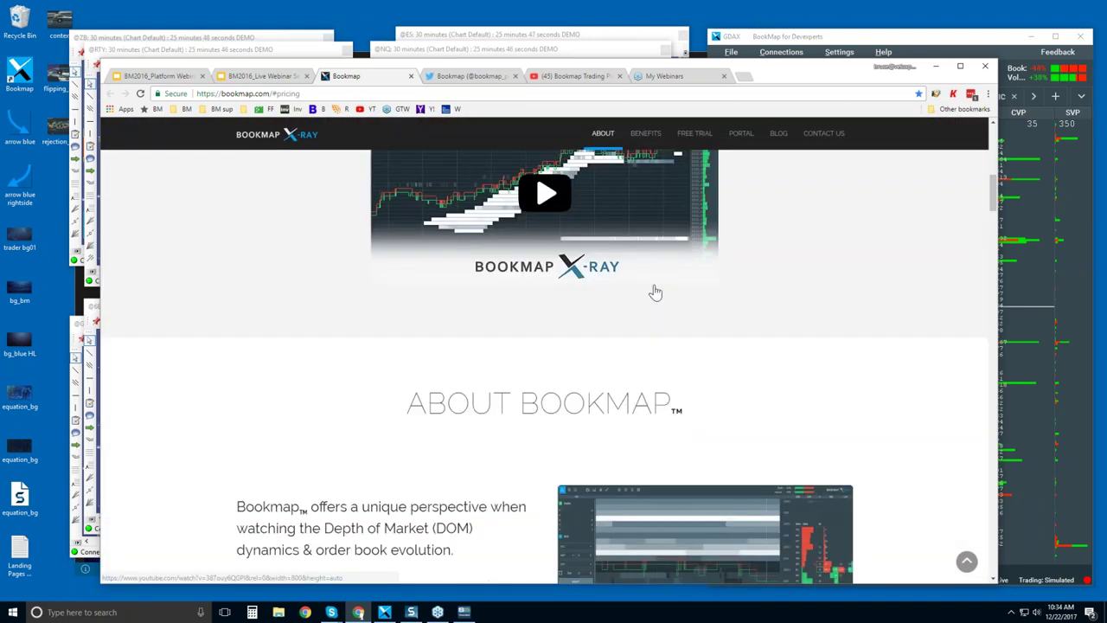
scroll(660, 292, down, 2)
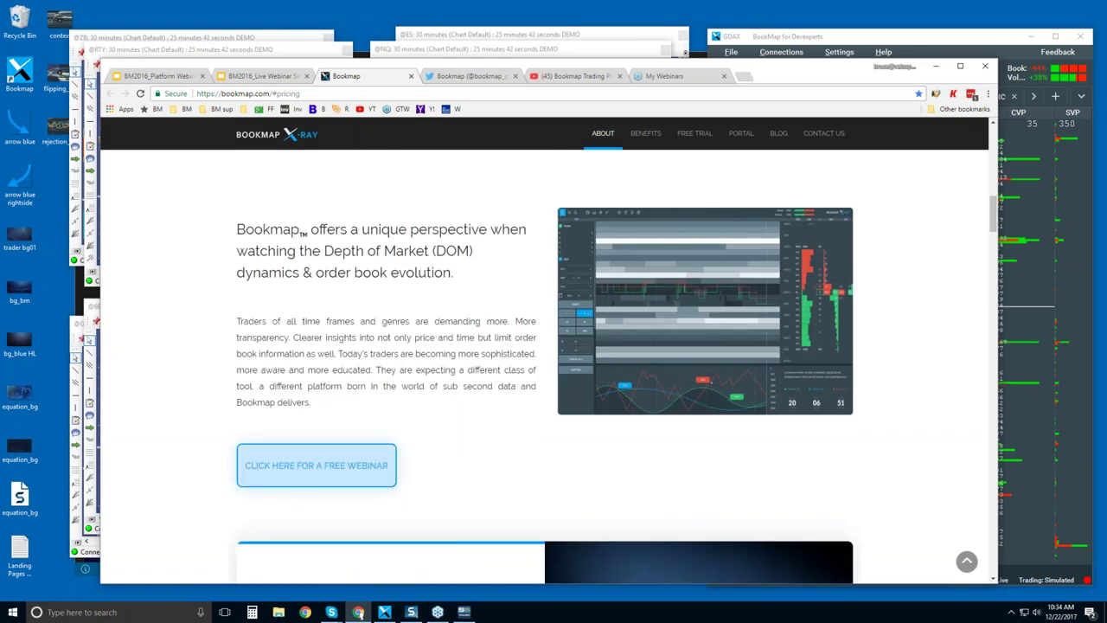
click(300, 459)
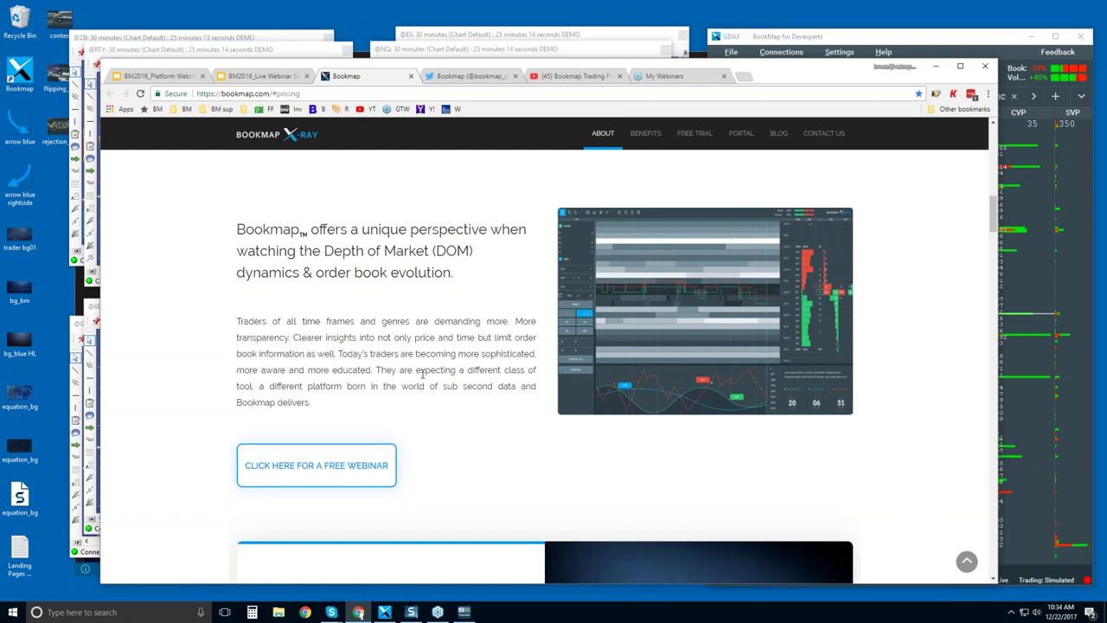
scroll(422, 374, down, 7)
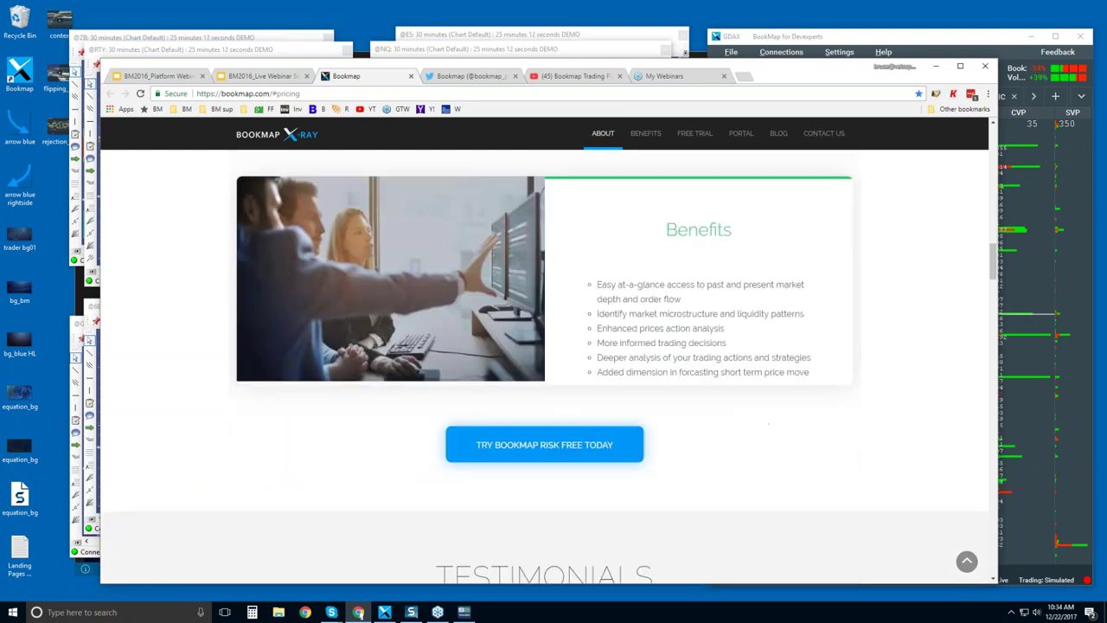
Step: Scroll past Benefits, Equities, Advantages and Who Uses Bookmap to the Connectivity platform list
scroll(544, 368, down, 8)
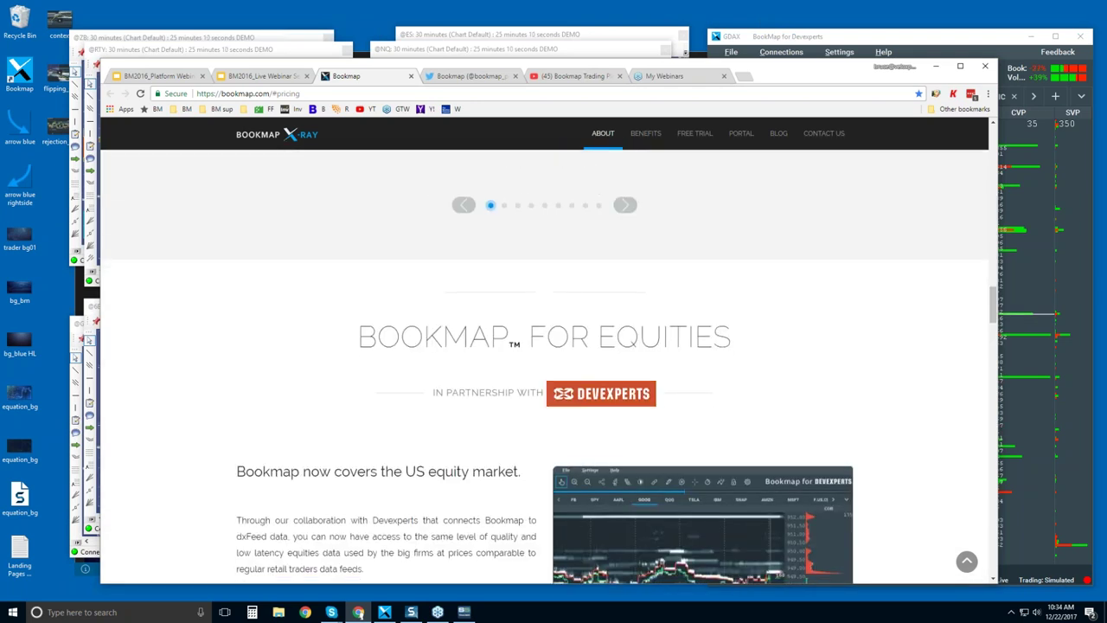
scroll(545, 364, down, 2)
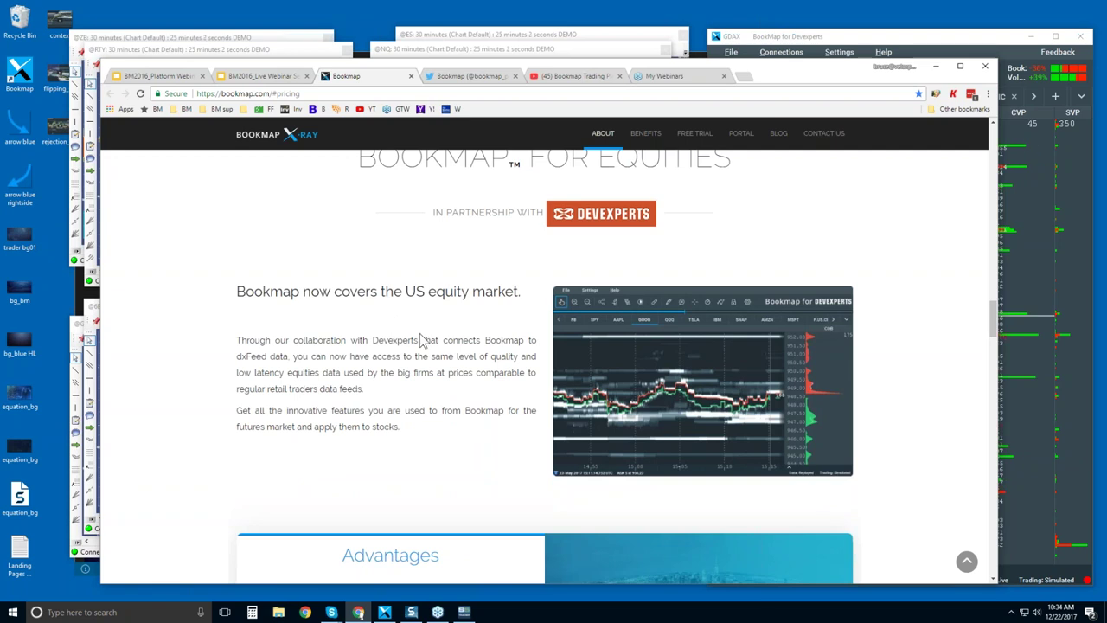
scroll(422, 340, down, 2)
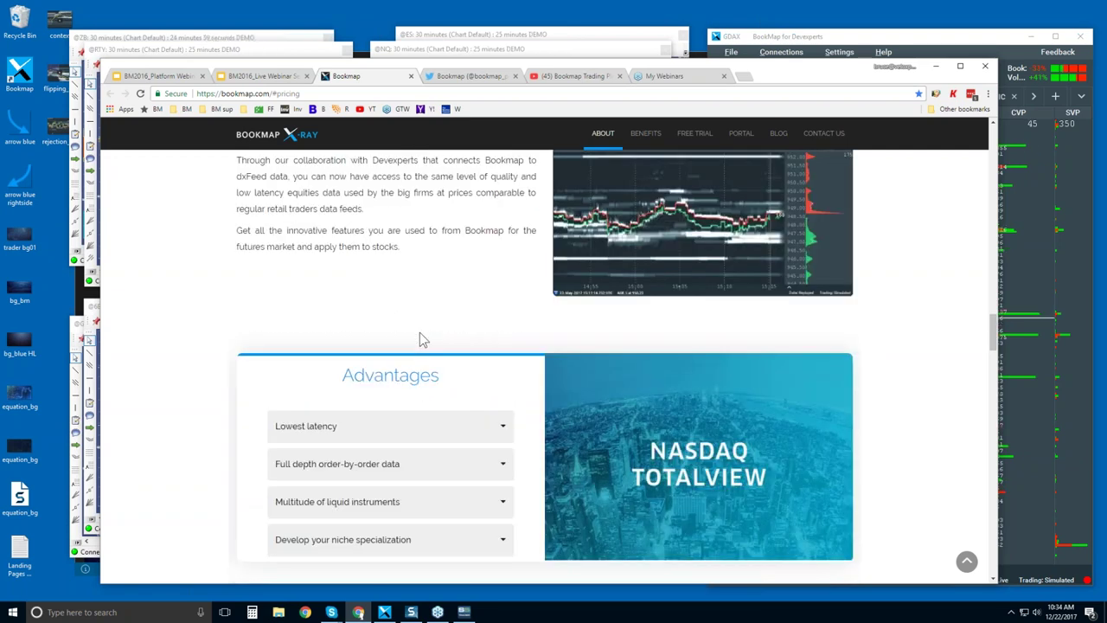
scroll(420, 337, down, 1)
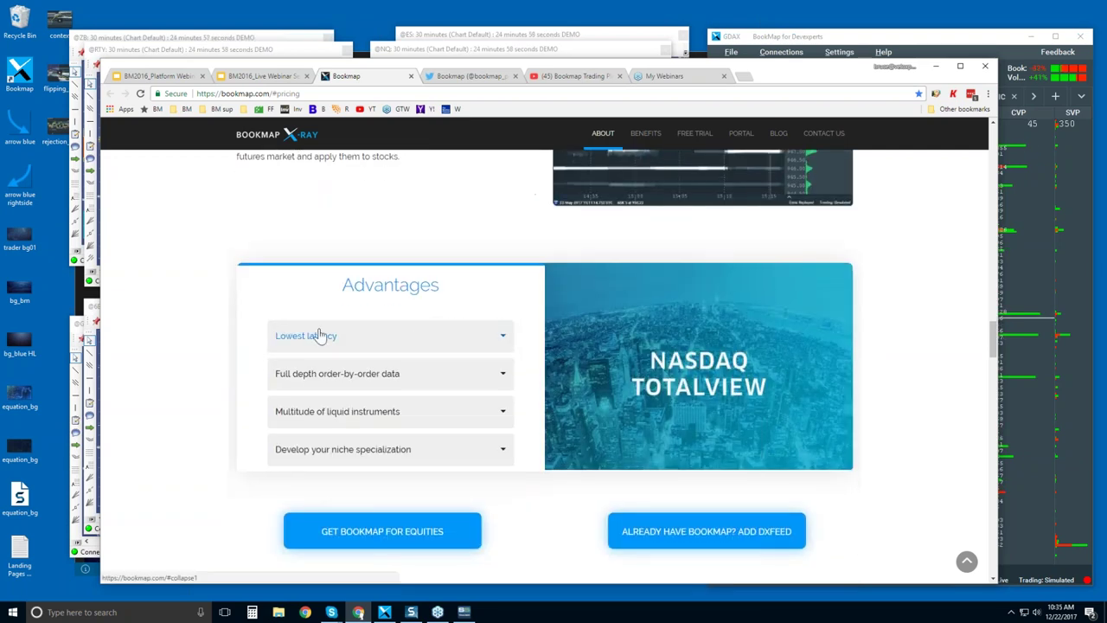
scroll(312, 374, down, 4)
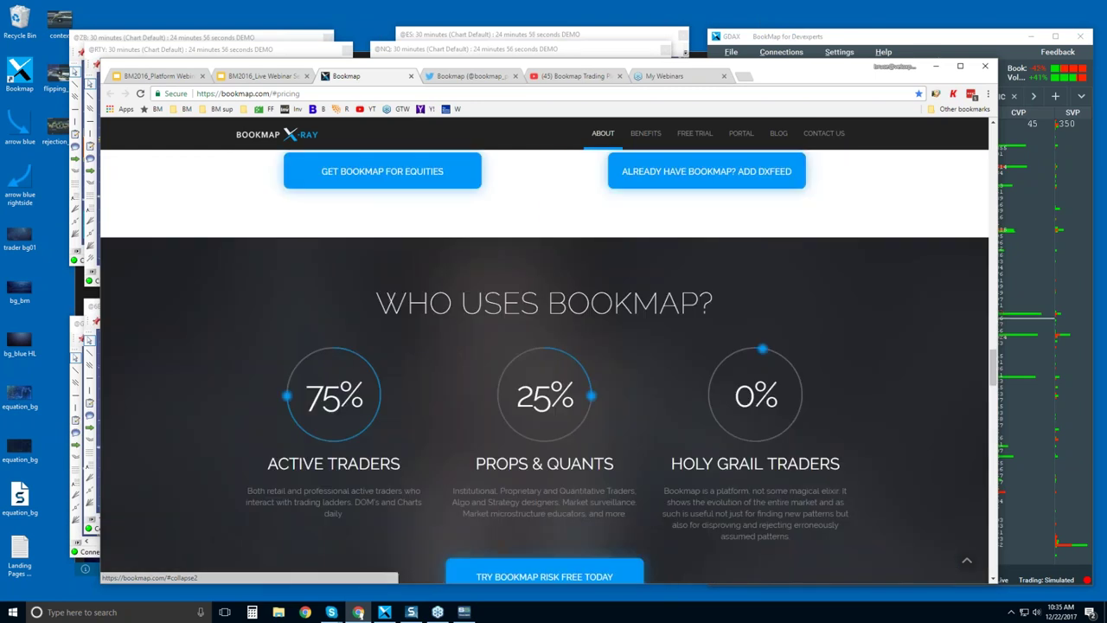
scroll(544, 367, down, 5)
scroll(544, 366, up, 1)
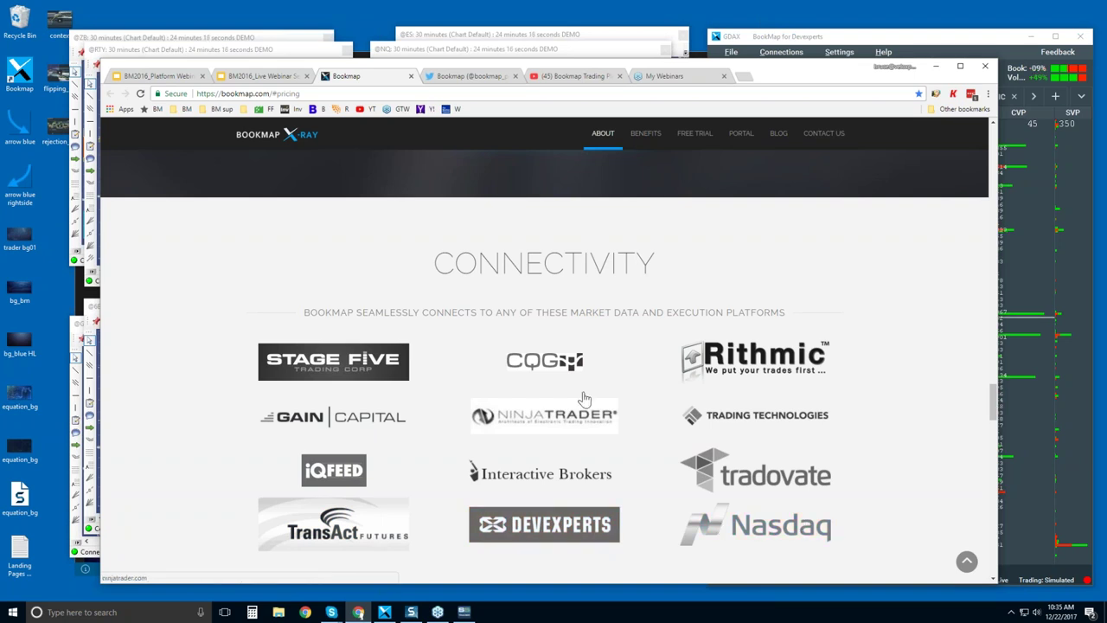
Step: Scroll from the Connectivity logos down to the Basic, Advanced and Quant plan cards
scroll(584, 398, down, 2)
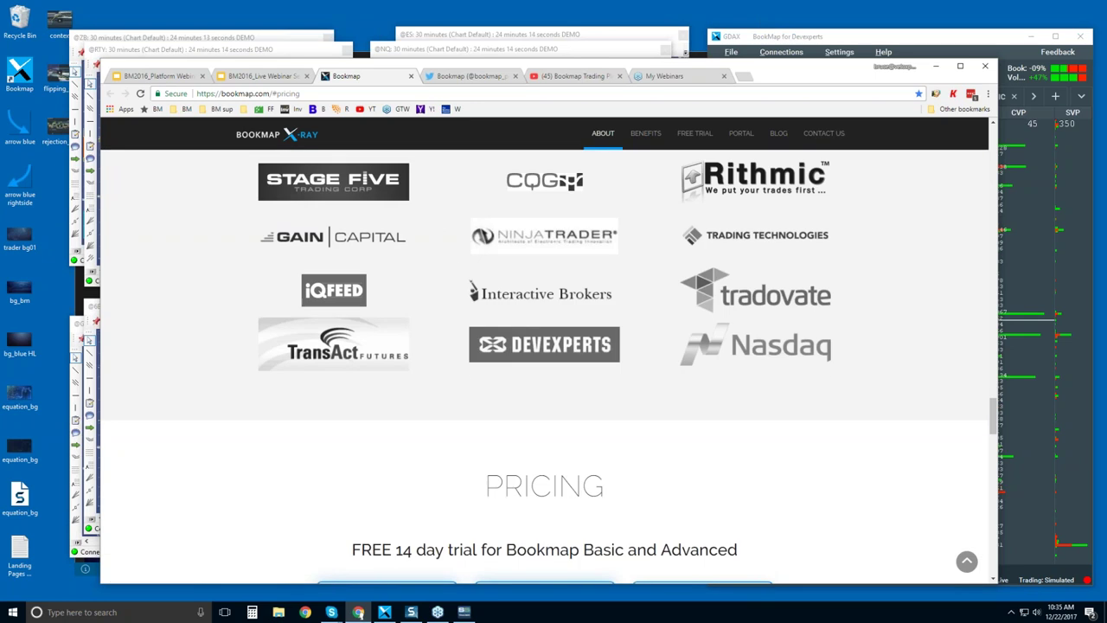
scroll(603, 357, up, 2)
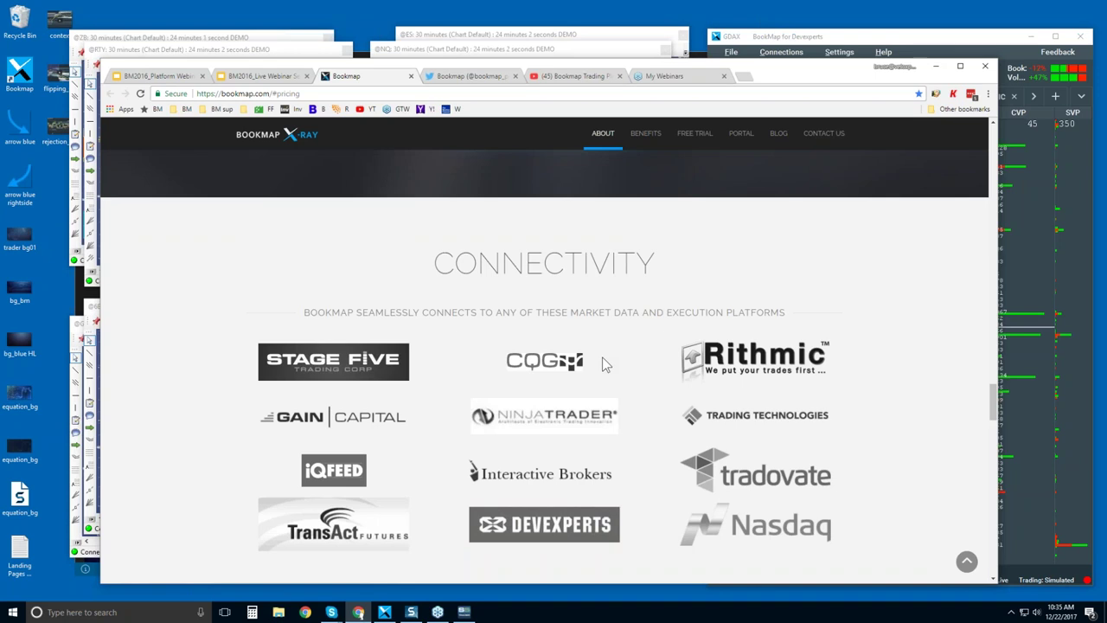
scroll(603, 357, down, 3)
scroll(545, 234, down, 3)
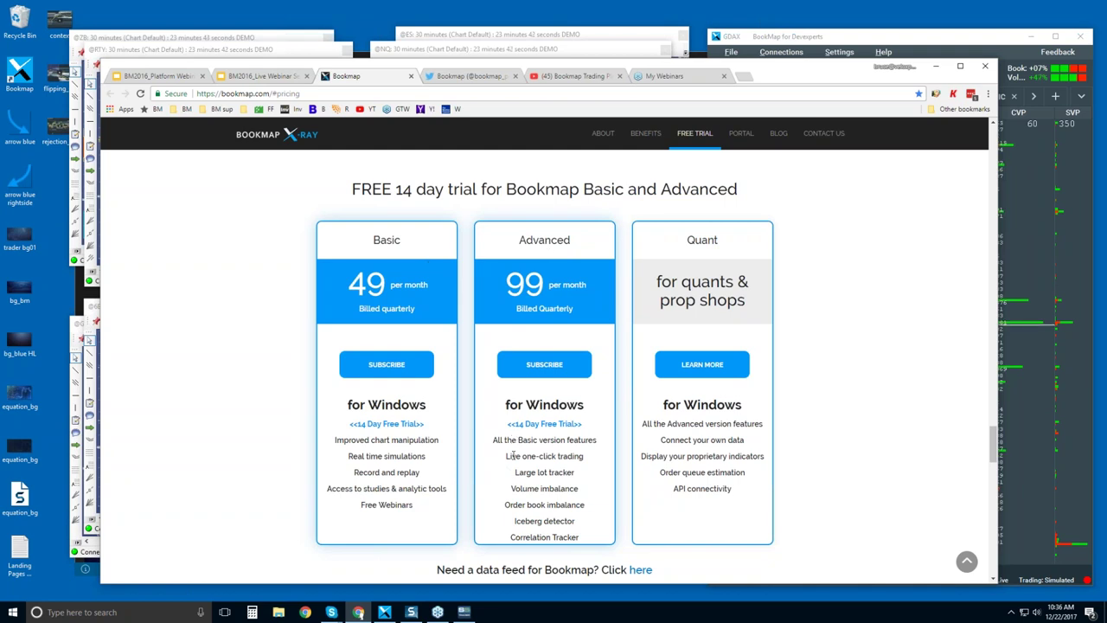
Step: Highlight the Advanced plan's live one-click trading, large lot tracker and iceberg detector lines
drag(506, 456, 585, 456)
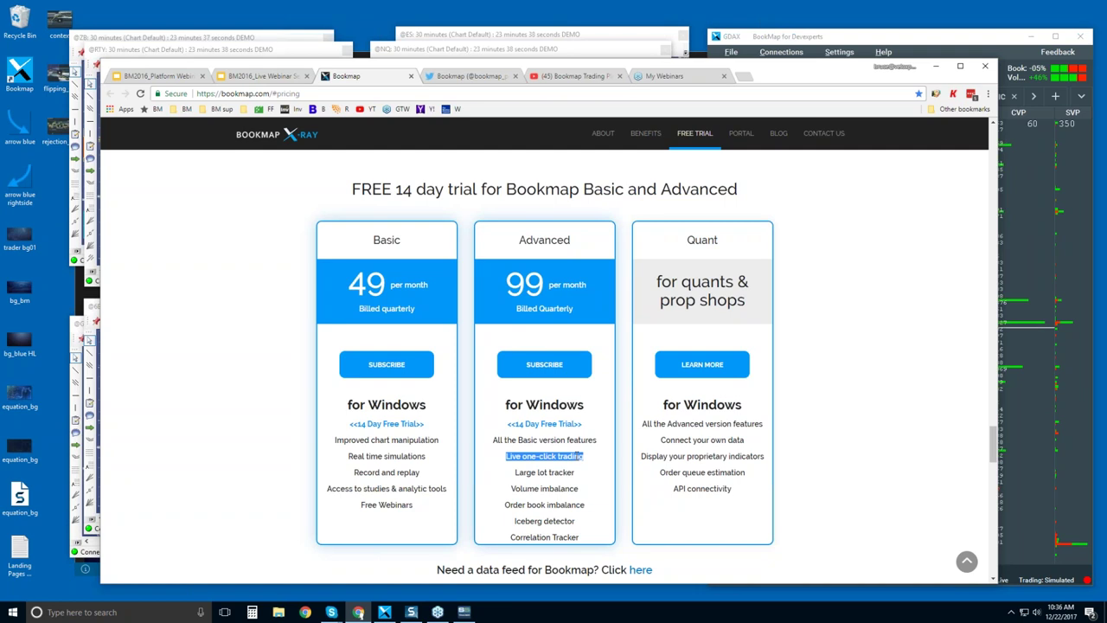
drag(585, 456, 579, 538)
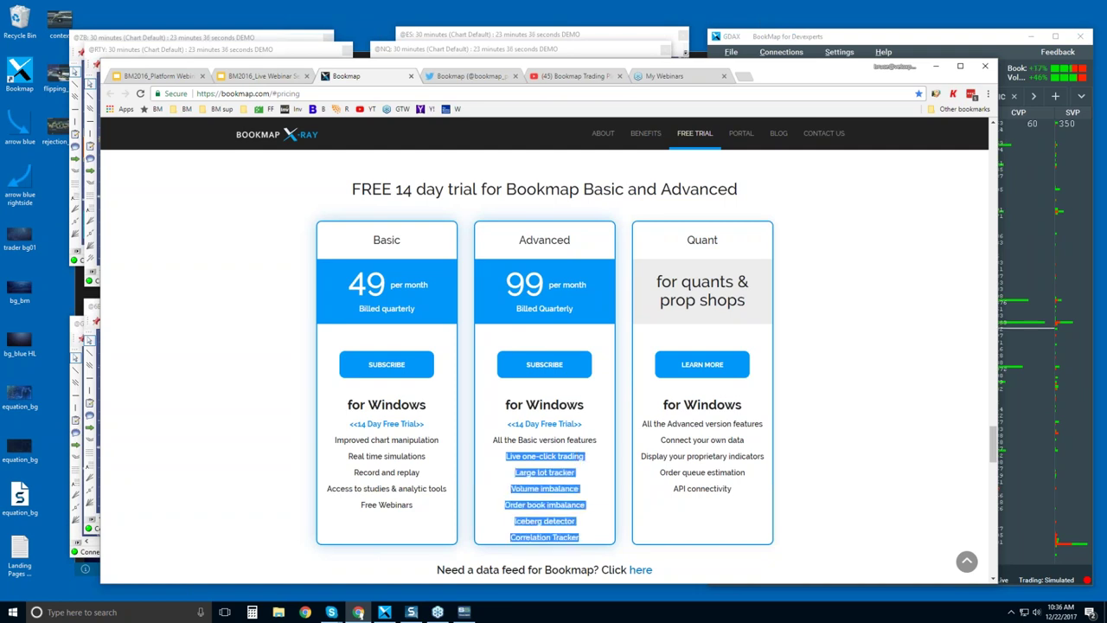
click(534, 472)
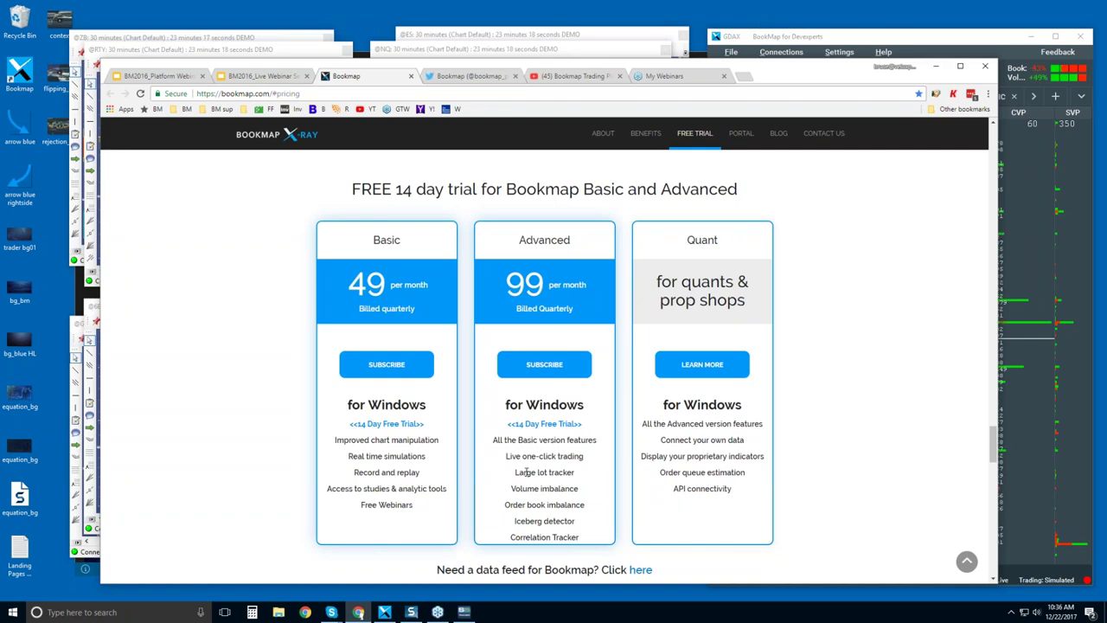
drag(515, 472, 574, 472)
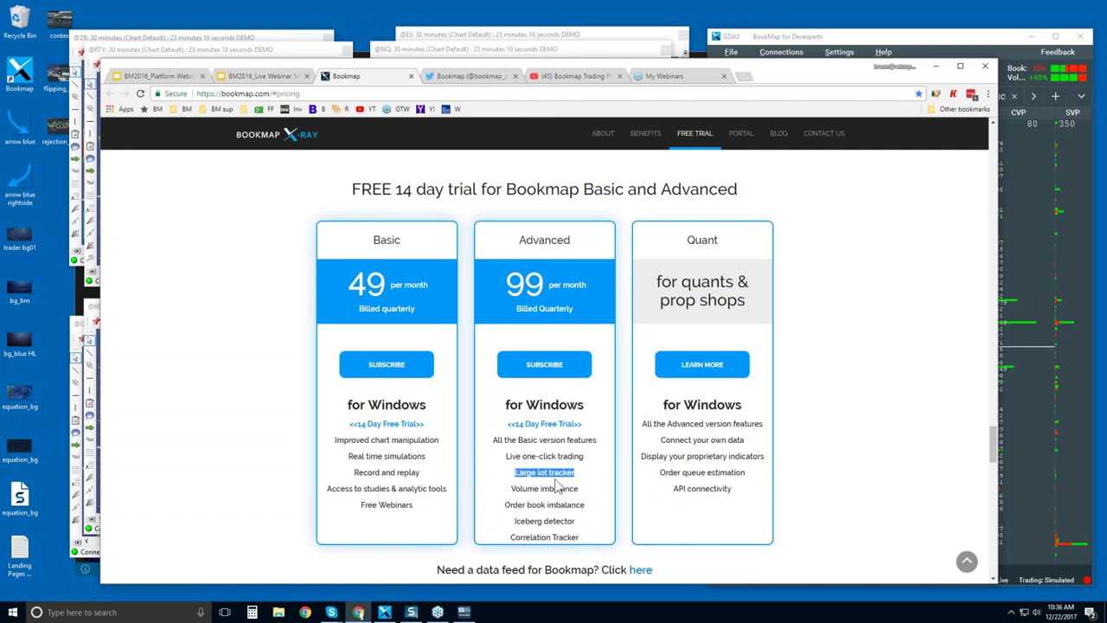
drag(515, 521, 575, 522)
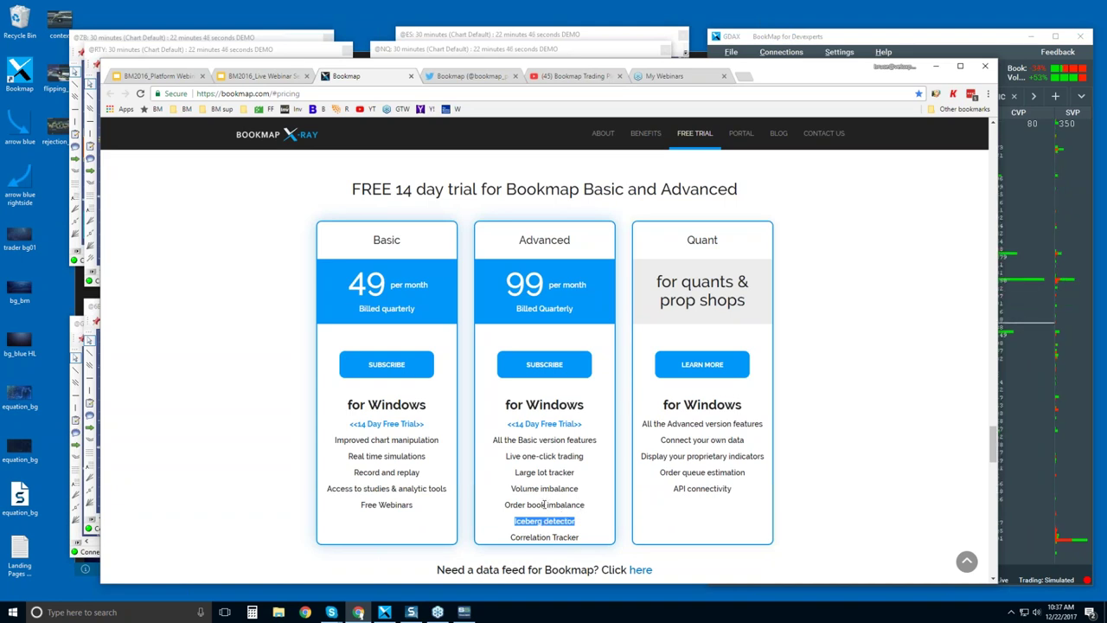
Step: Highlight the volume and order book imbalance lines and the word Correlation
drag(510, 489, 585, 505)
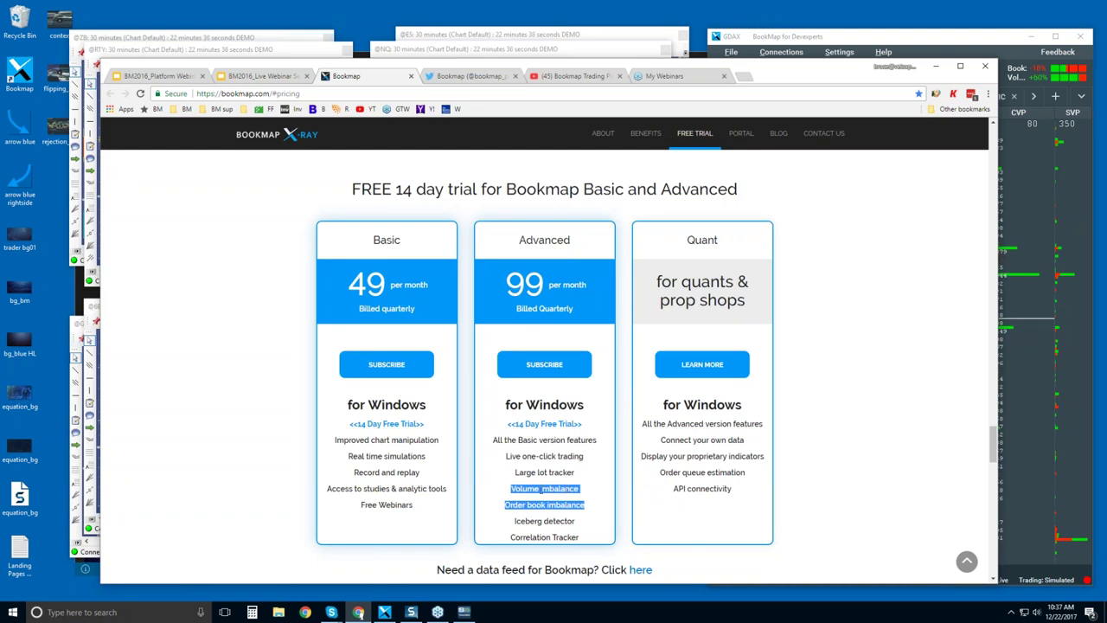
double_click(530, 538)
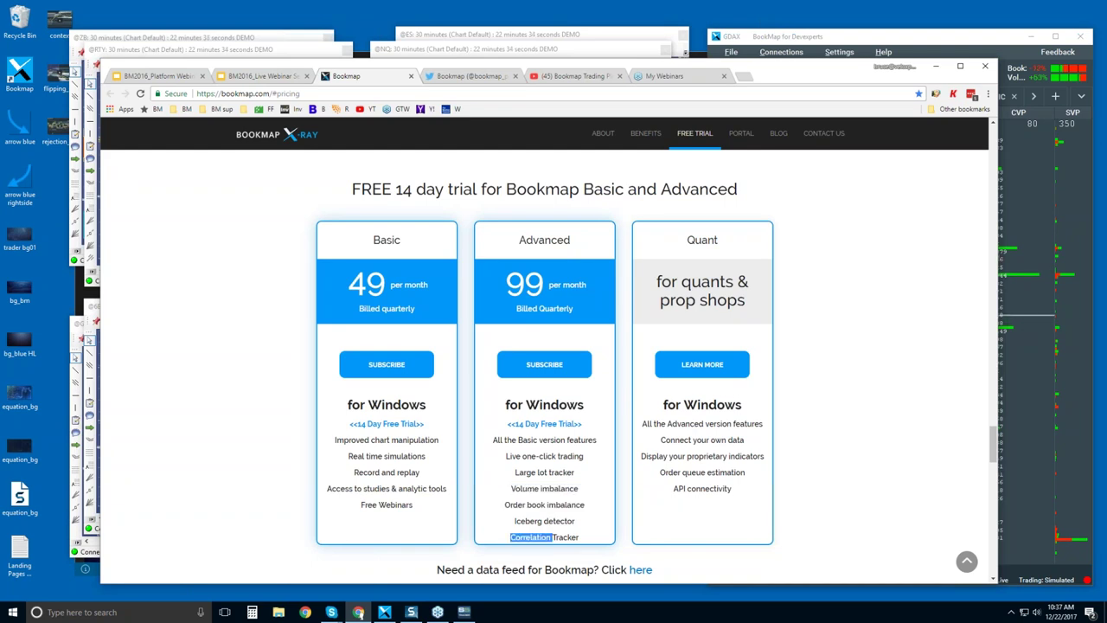
scroll(544, 346, down, 3)
scroll(544, 346, up, 1)
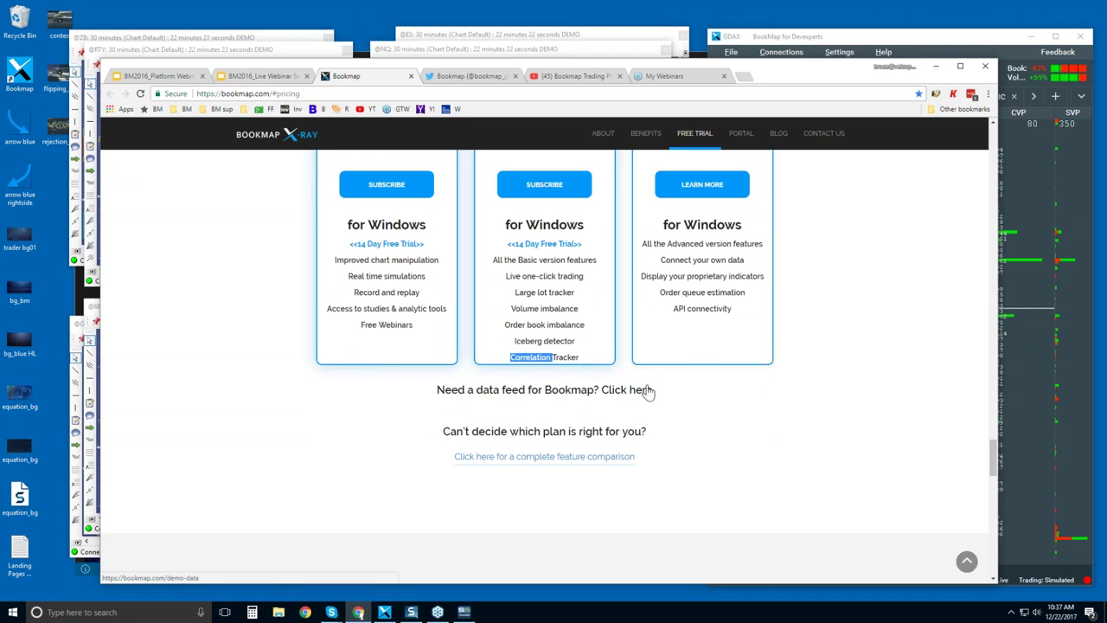
scroll(648, 390, up, 2)
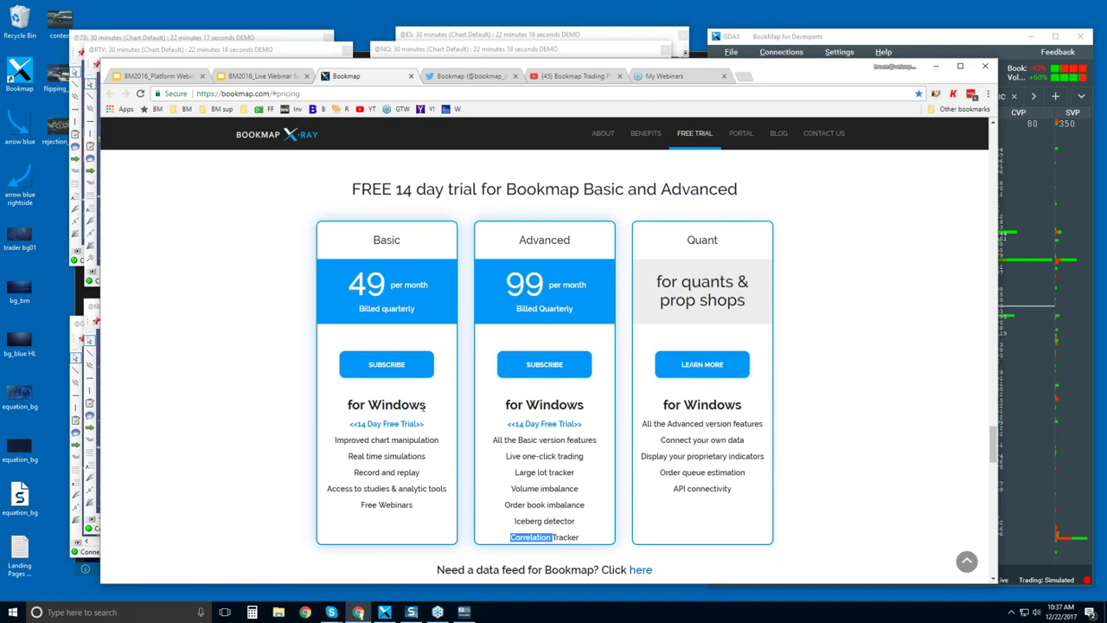
Step: Highlight the Quant plan's own-data and indicator features
scroll(501, 432, down, 3)
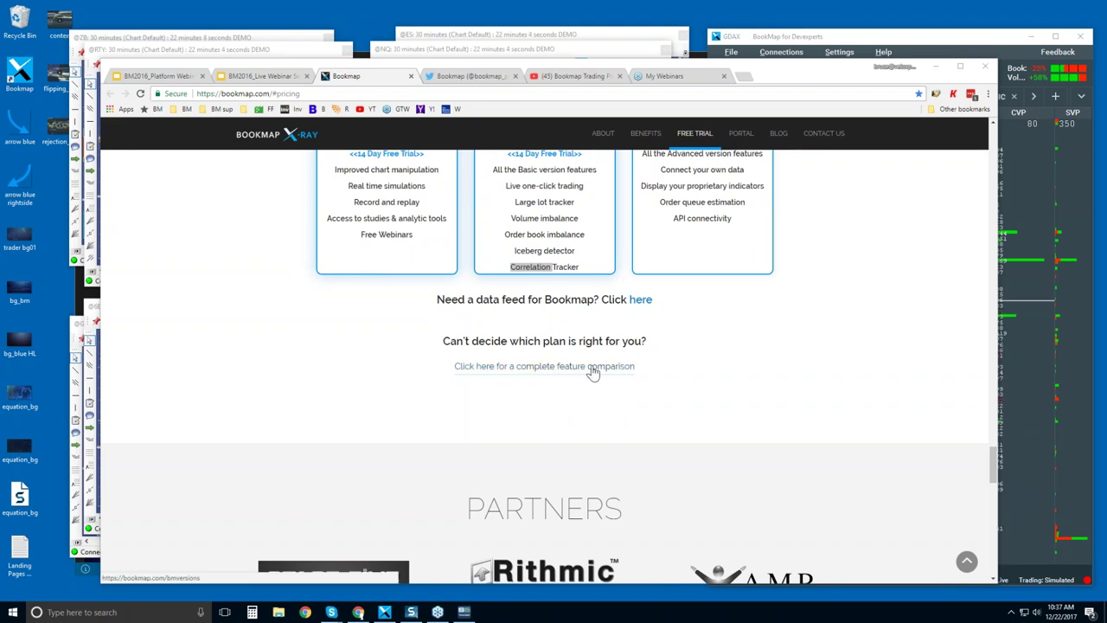
scroll(695, 335, up, 3)
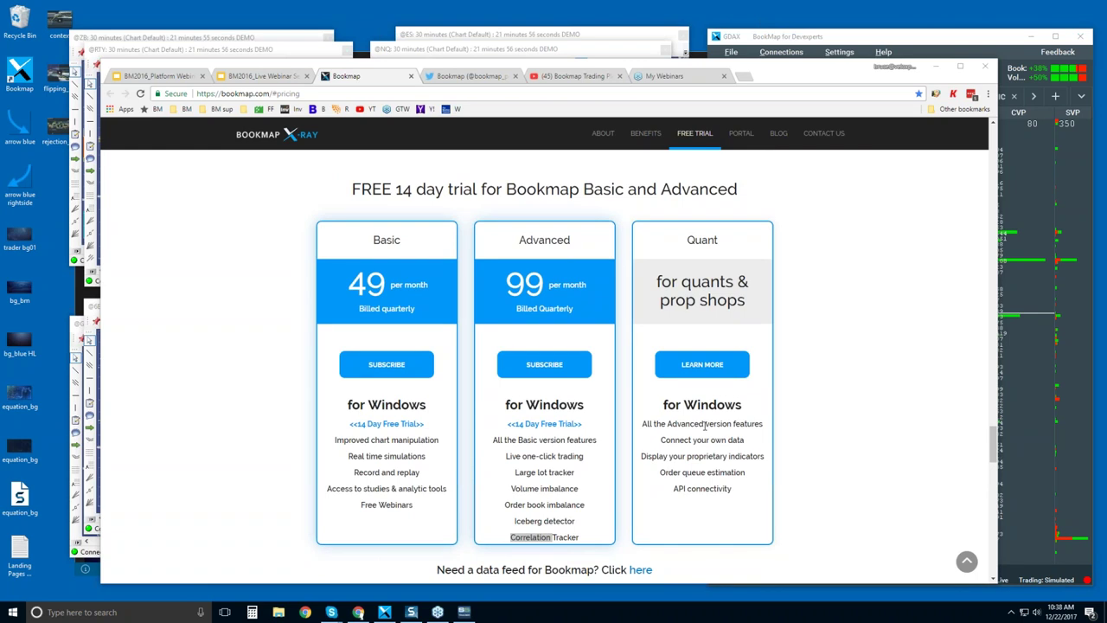
click(743, 427)
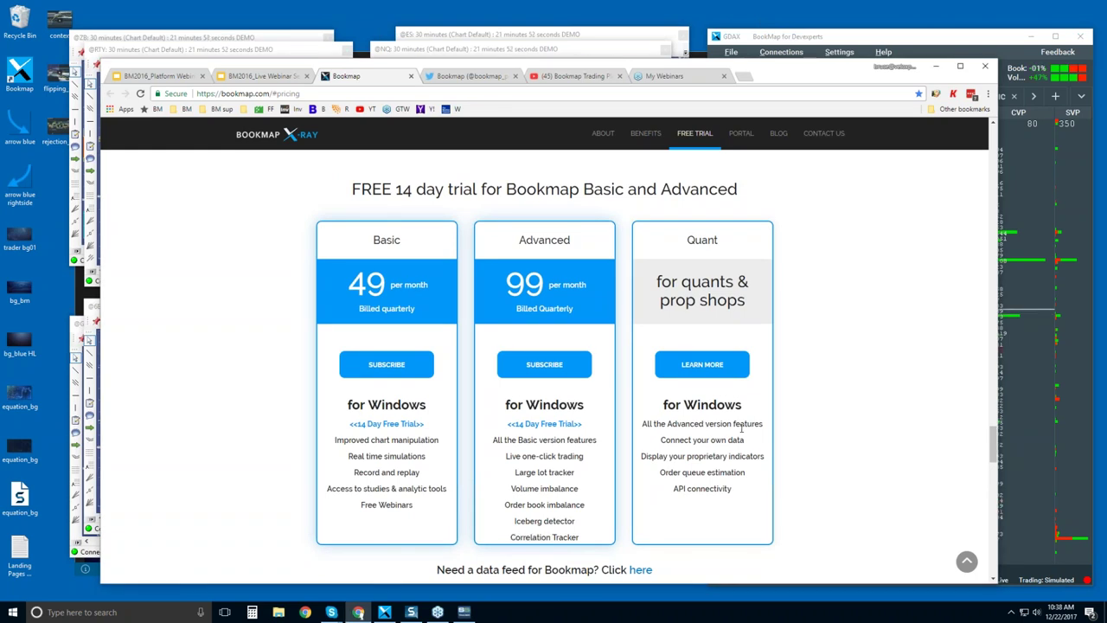
double_click(688, 441)
drag(689, 441, 726, 455)
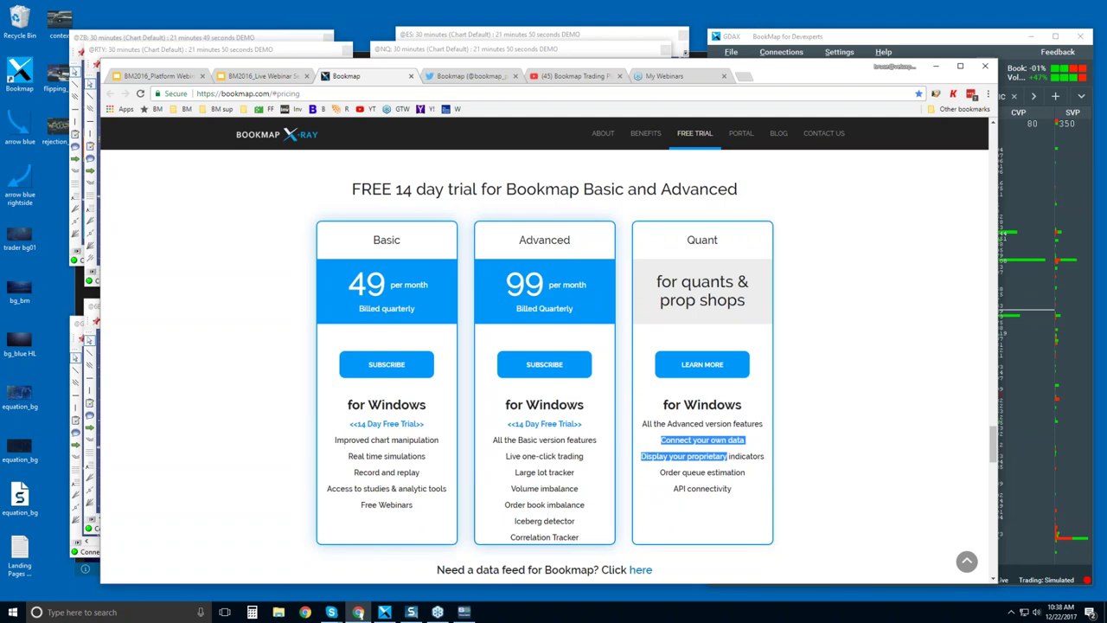
click(698, 421)
scroll(693, 422, down, 4)
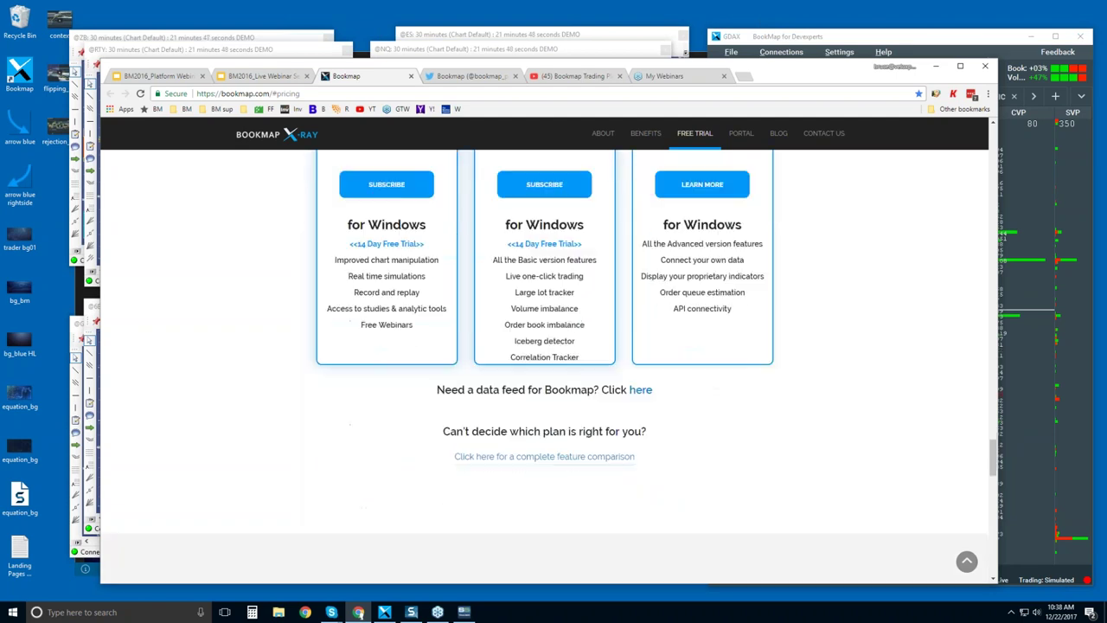
scroll(691, 422, down, 10)
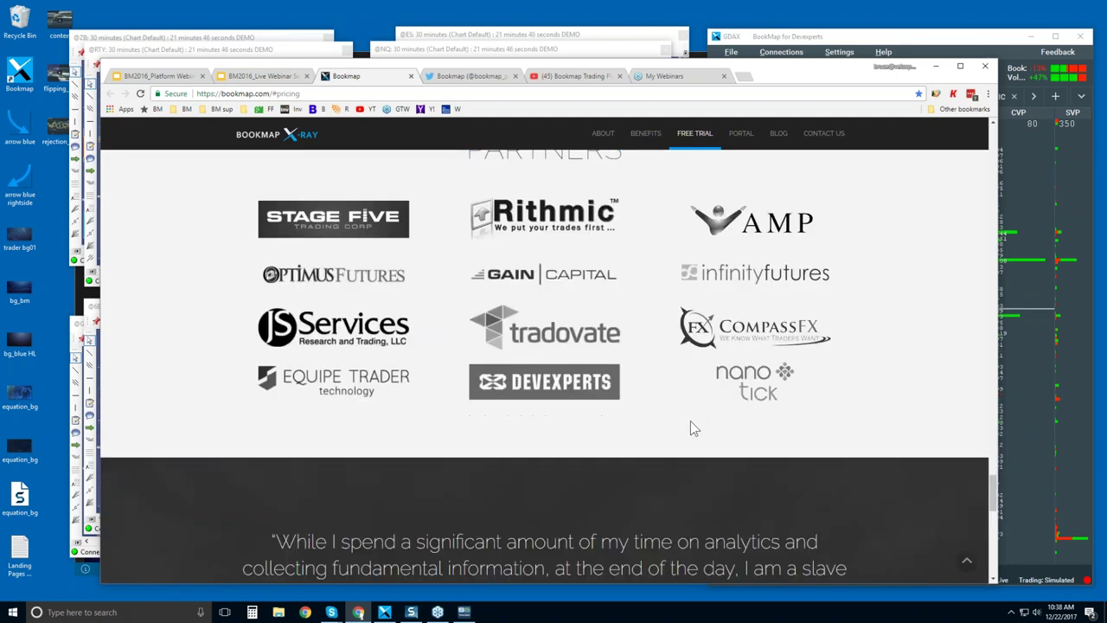
scroll(690, 421, up, 3)
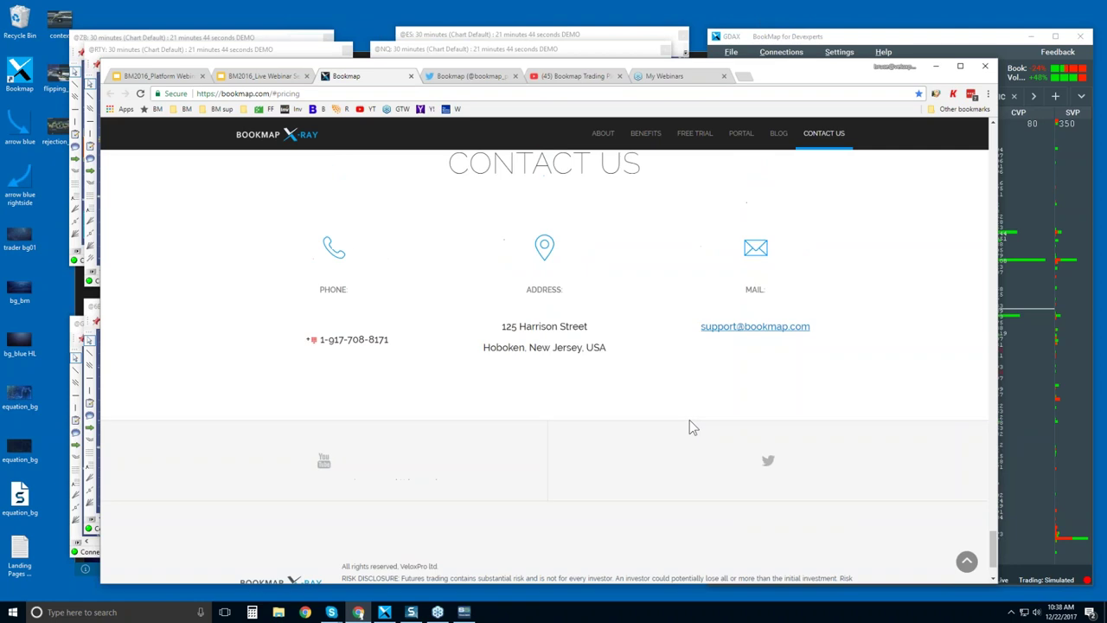
click(470, 74)
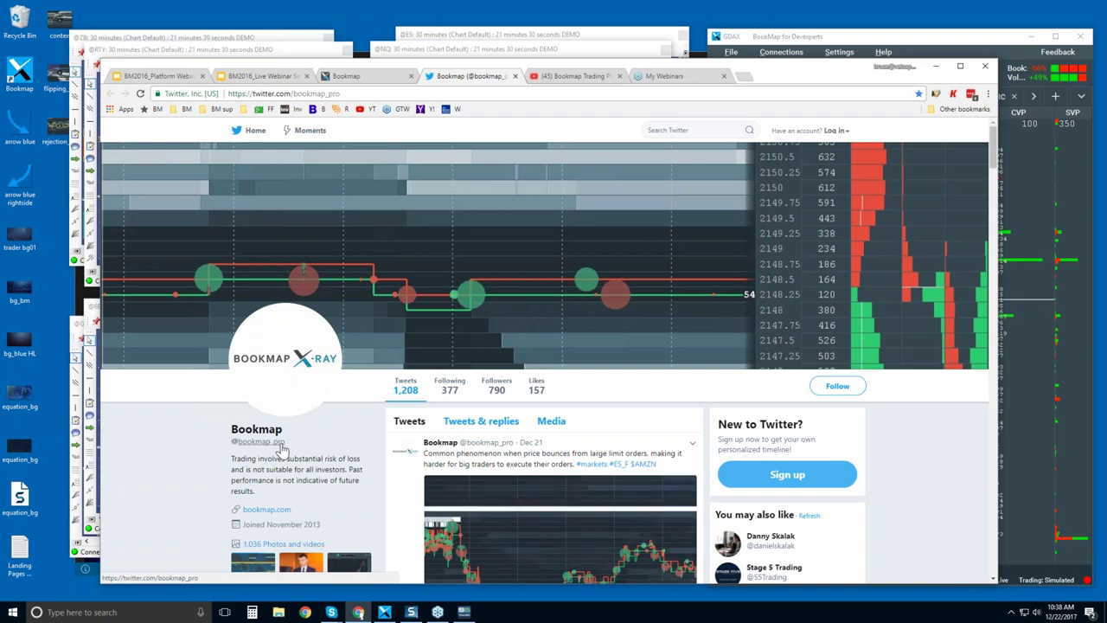
Step: Scroll through Bookmap's recent heatmap tweets, then switch to the Bookmap Trading Platform YouTube tab
scroll(343, 421, down, 2)
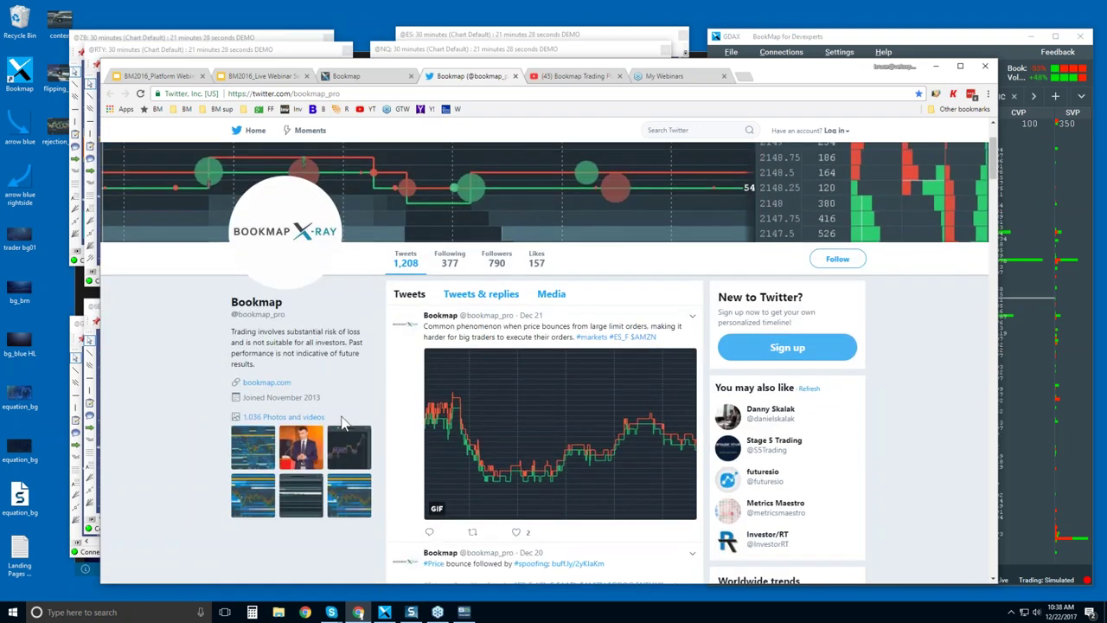
scroll(342, 420, down, 3)
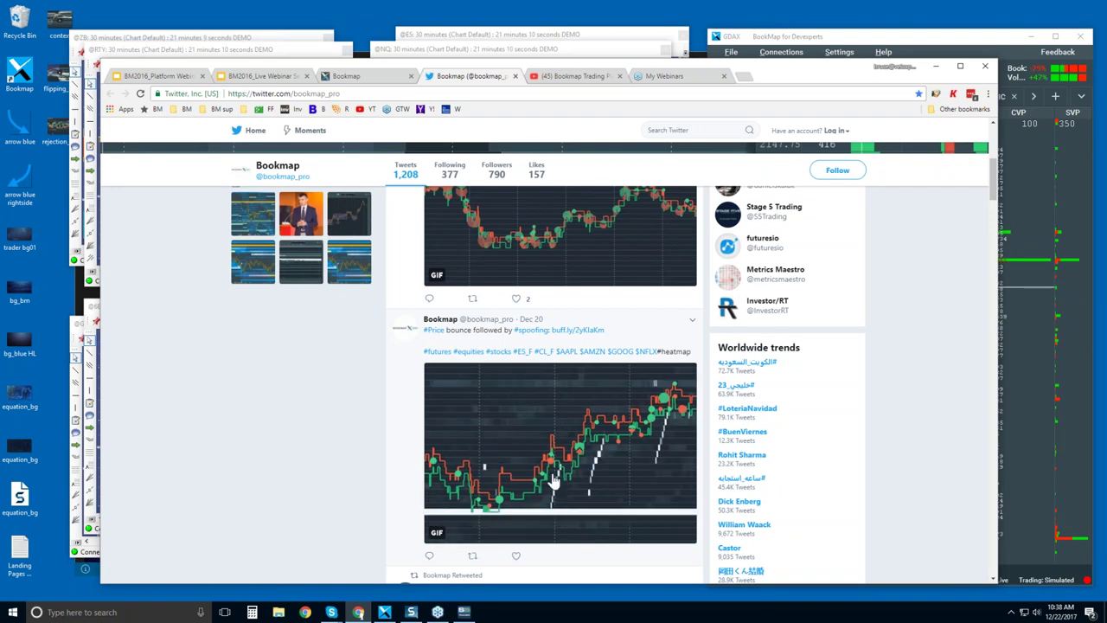
scroll(548, 445, down, 3)
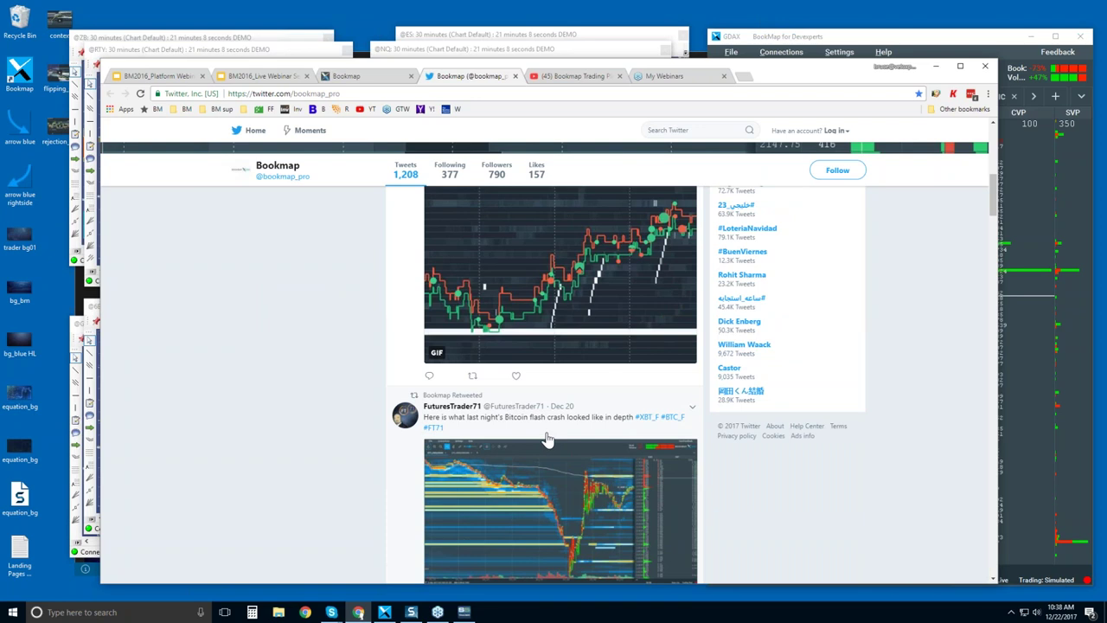
scroll(573, 440, up, 3)
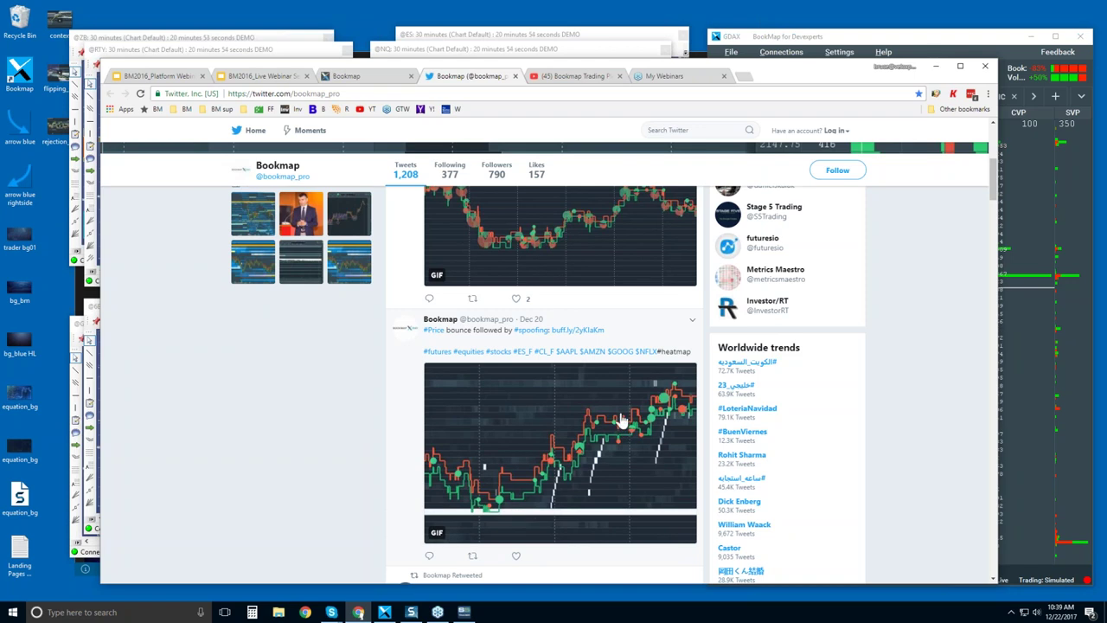
scroll(624, 421, up, 1)
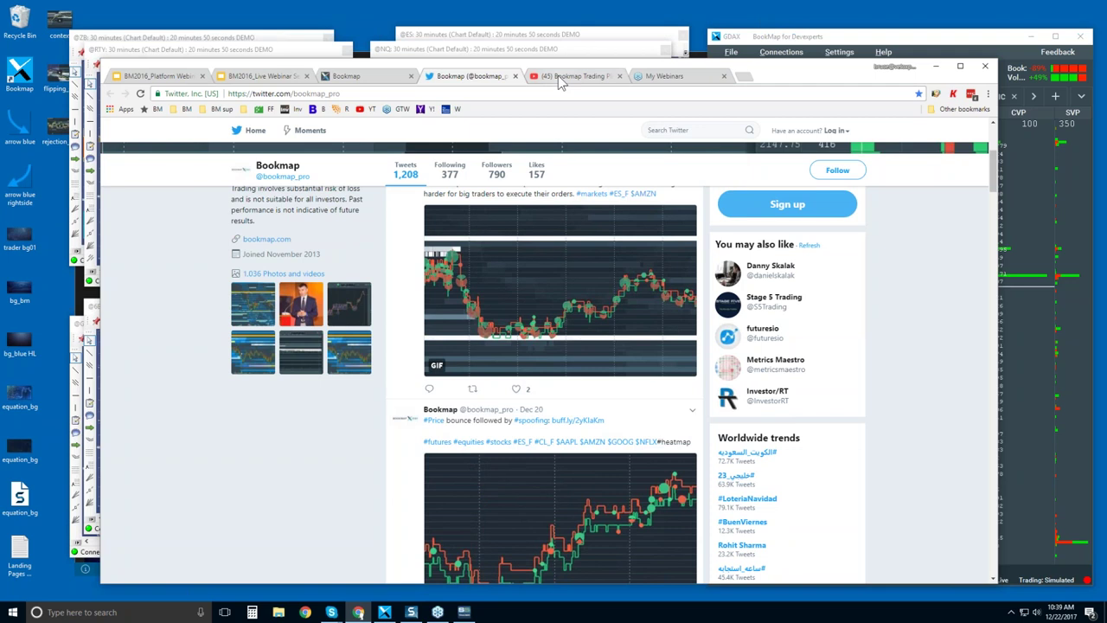
click(558, 75)
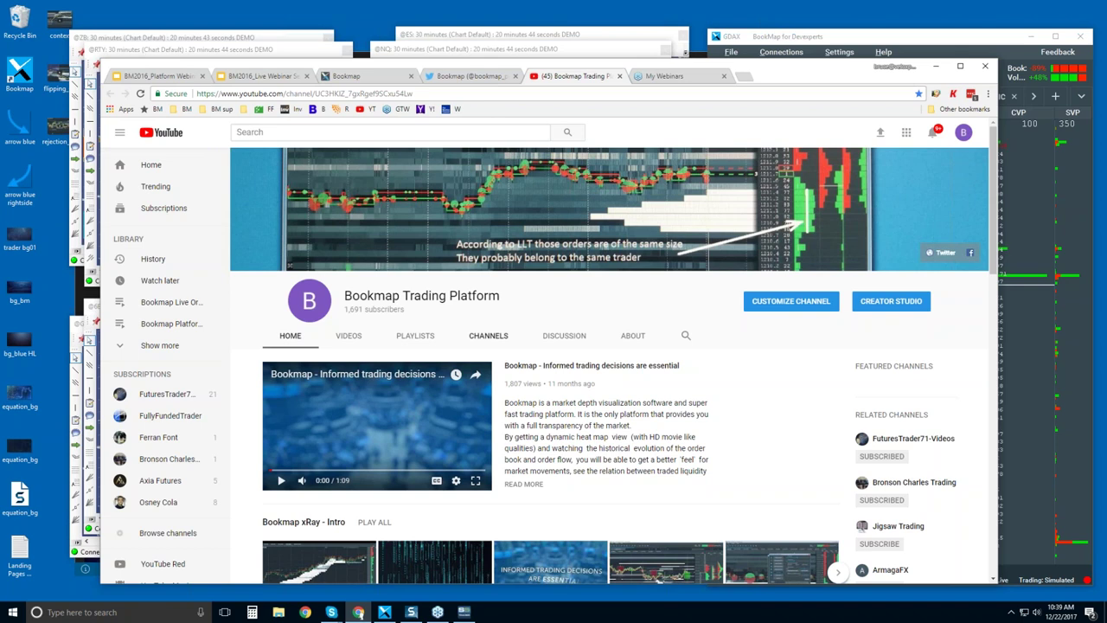
Step: Scroll the YouTube channel down to the Order Flow video snippets row, then drag Chrome aside
scroll(521, 352, down, 2)
scroll(281, 256, down, 1)
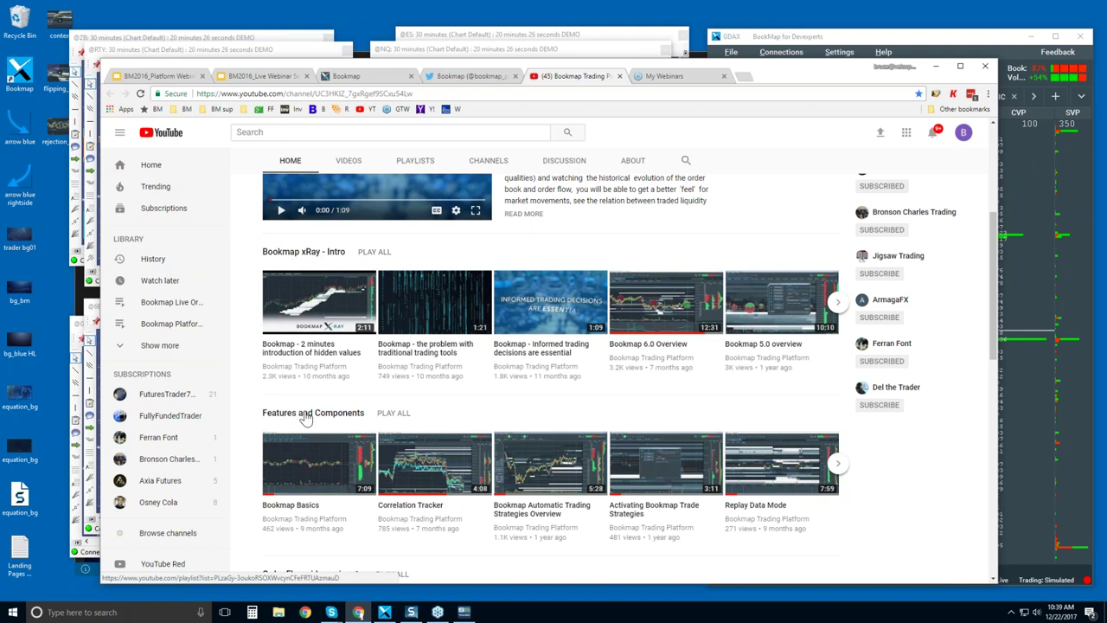
scroll(346, 419, down, 1)
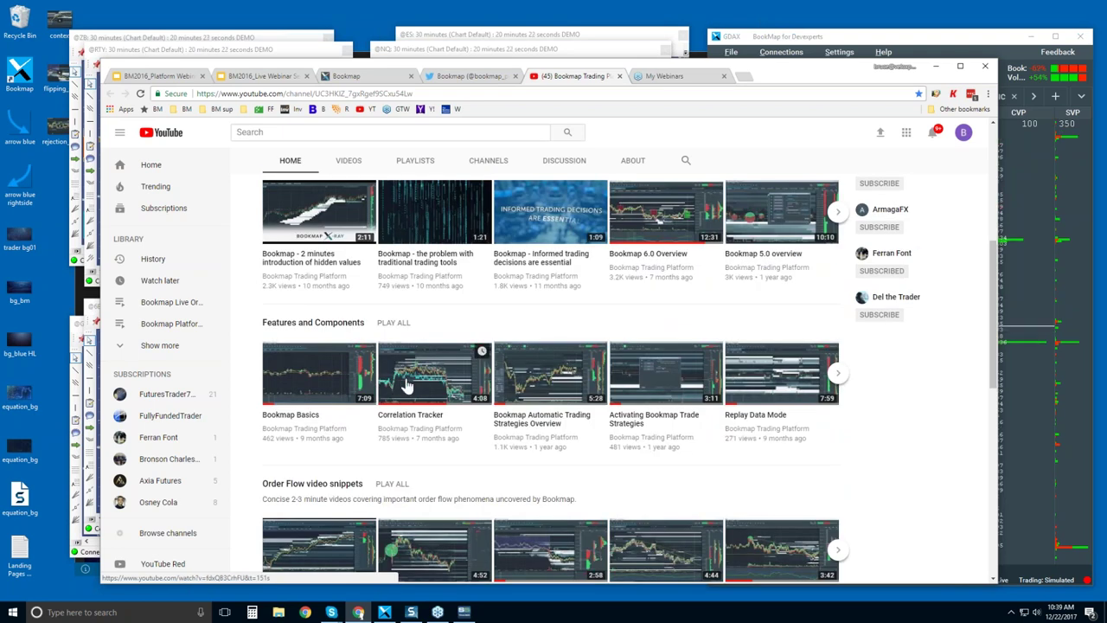
scroll(402, 393, down, 1)
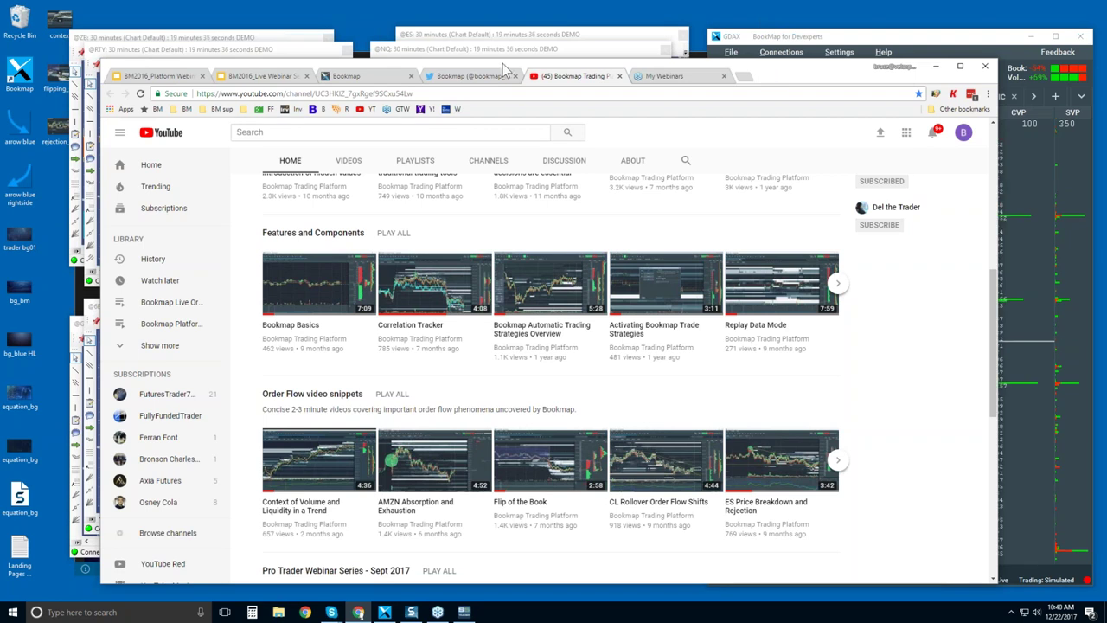
drag(506, 68, 1082, 70)
Step: Bring the Bookmap window forward and zoom out the NQ demo chart
click(949, 262)
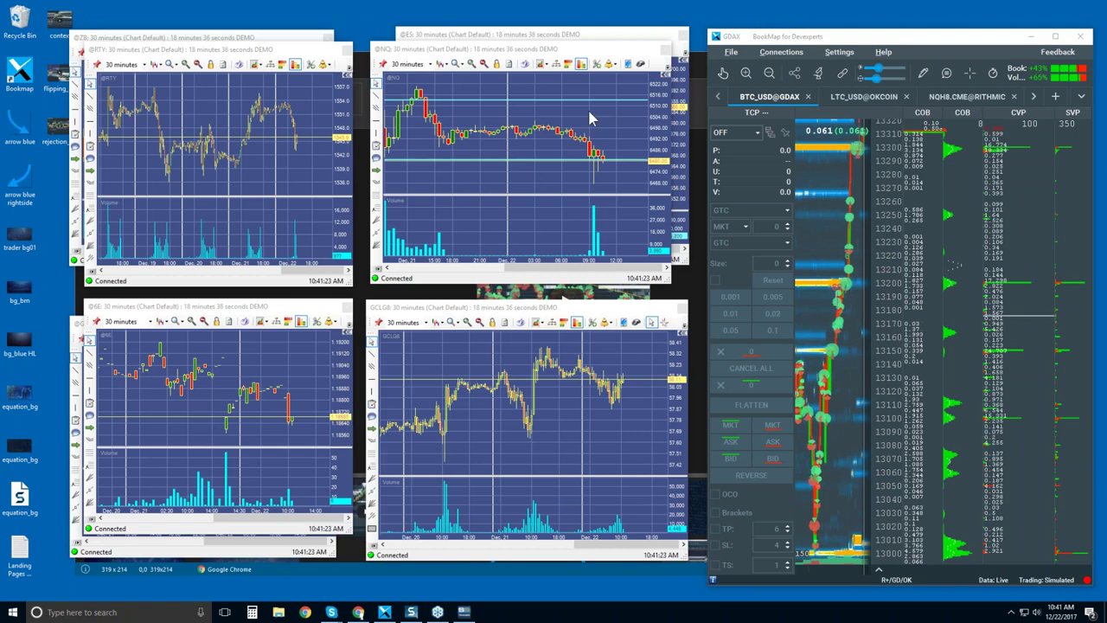
scroll(576, 141, down, 4)
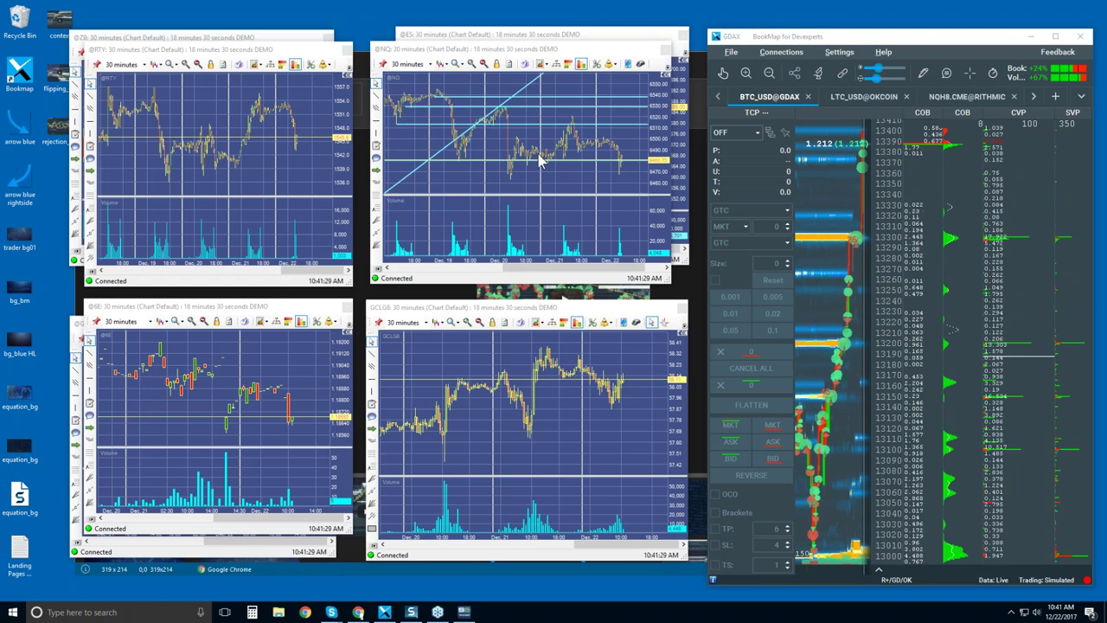
Step: Maximize the Bookmap window and zoom the BTC_USD@GDAX time axis out to about 09:30
double_click(898, 43)
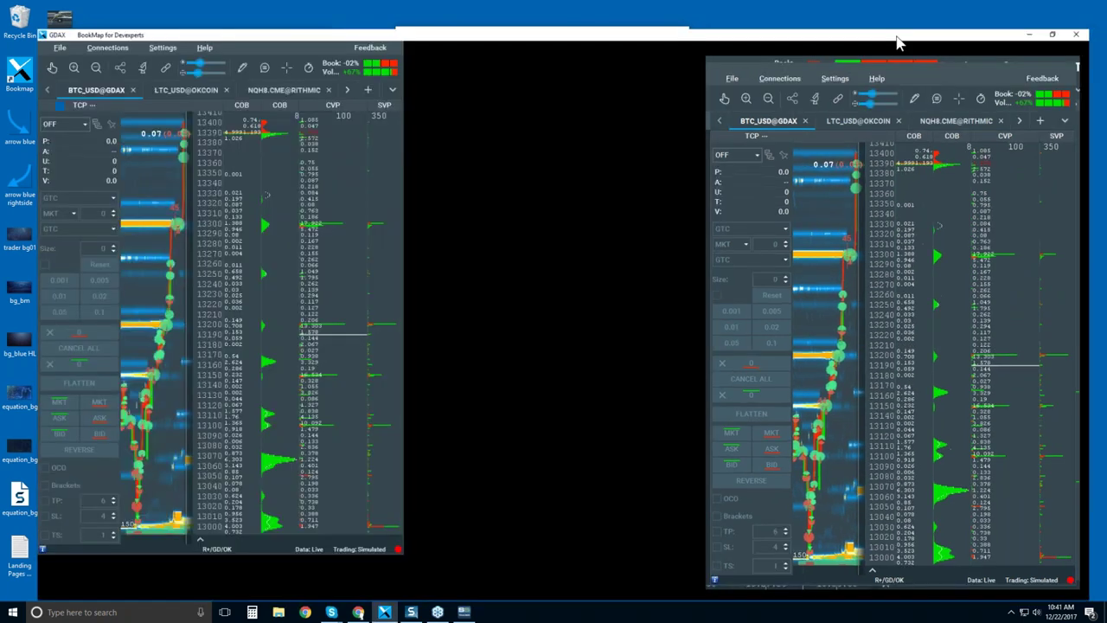
scroll(676, 157, down, 2)
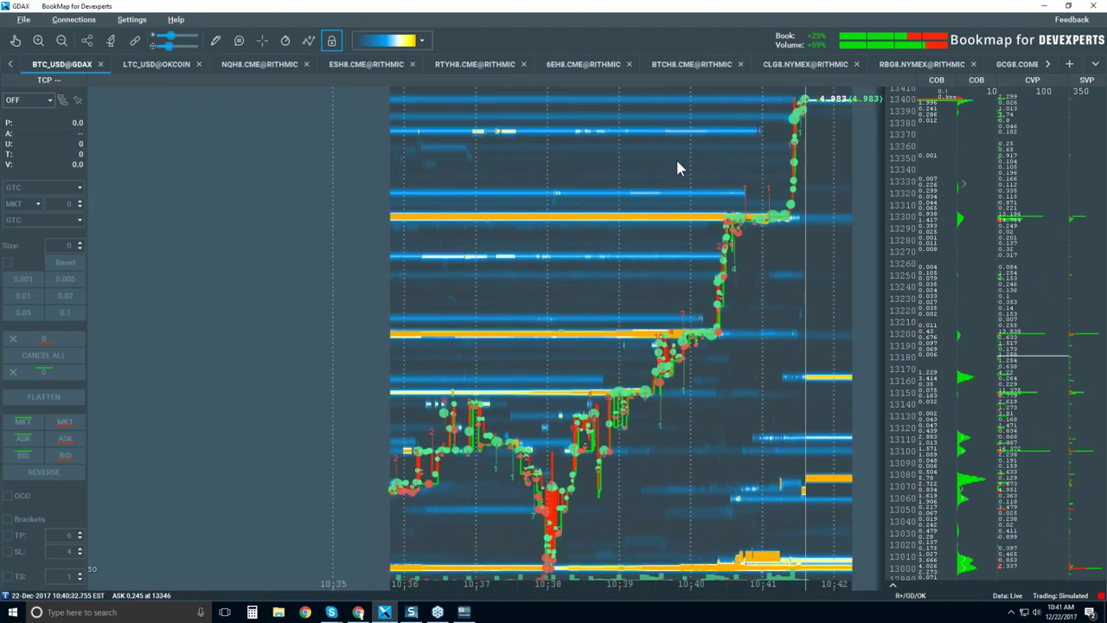
scroll(678, 162, down, 4)
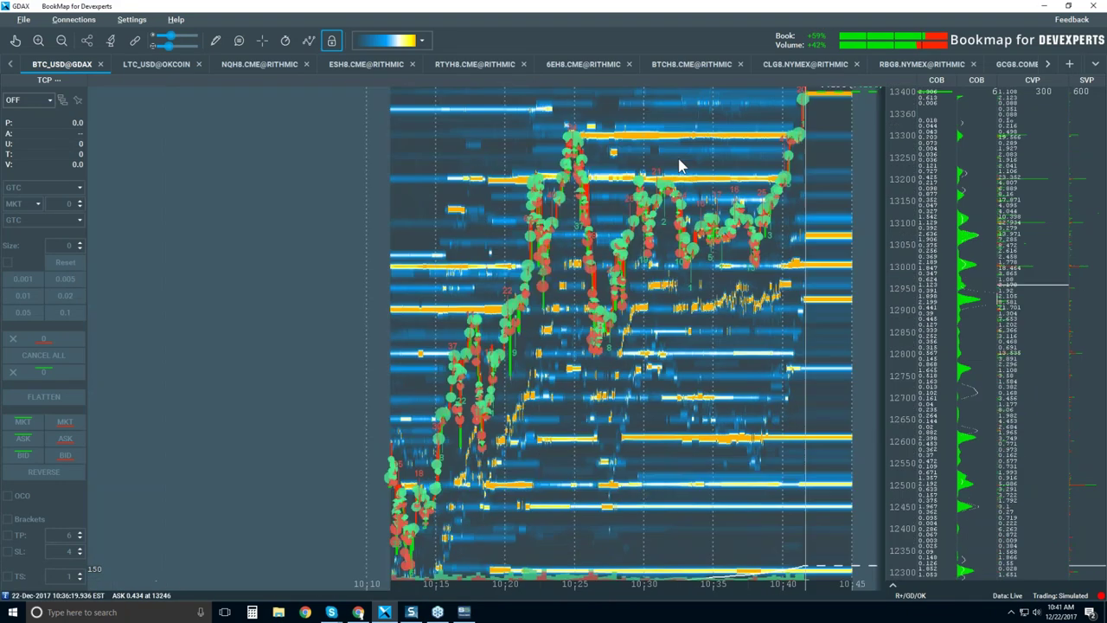
scroll(679, 166, down, 2)
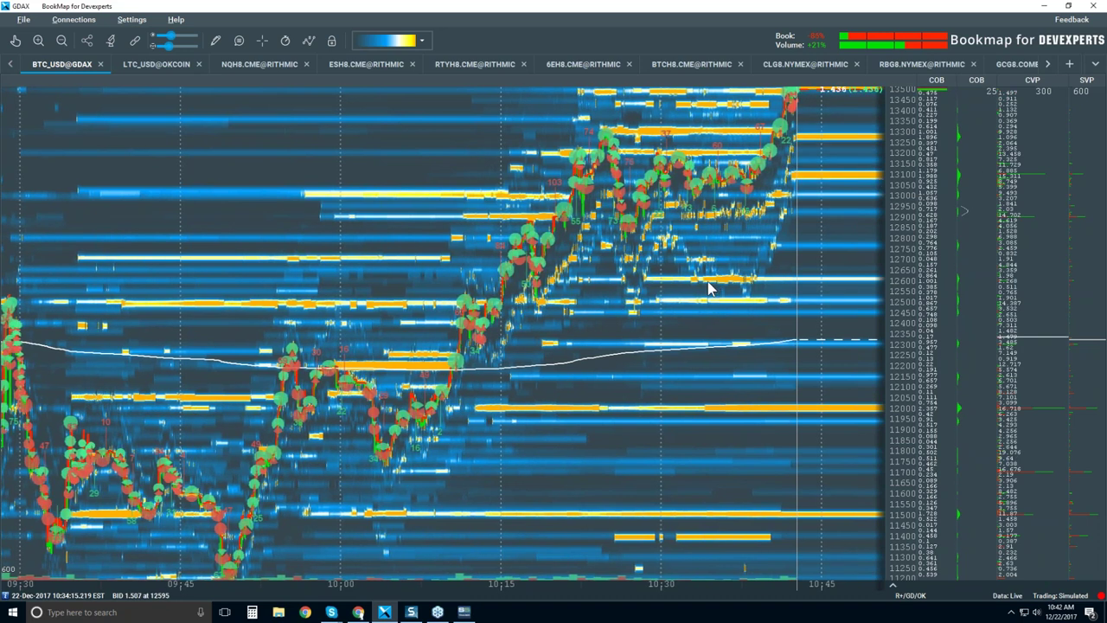
Step: Switch the BTC chart layers to Candlestick Bars with VWAP, turning the heatmap background off
click(309, 42)
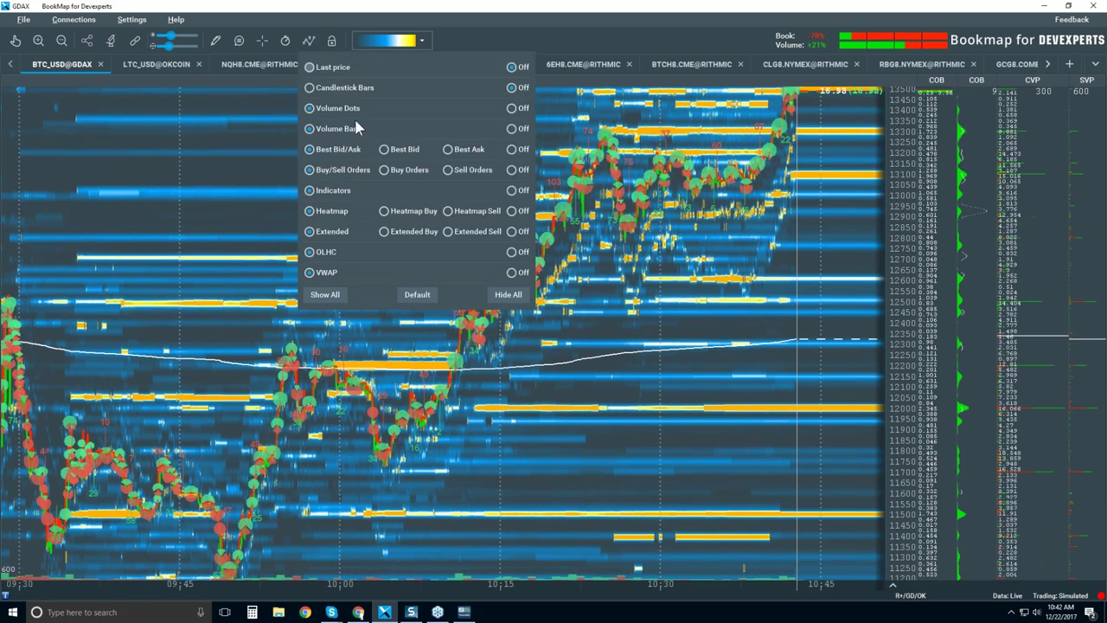
click(335, 88)
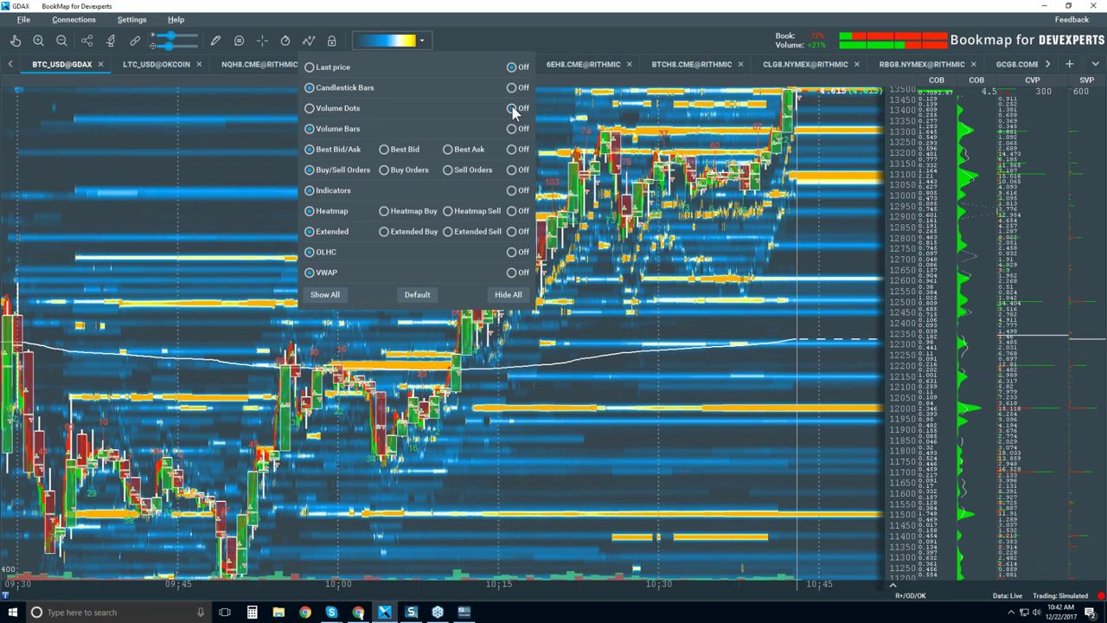
click(512, 231)
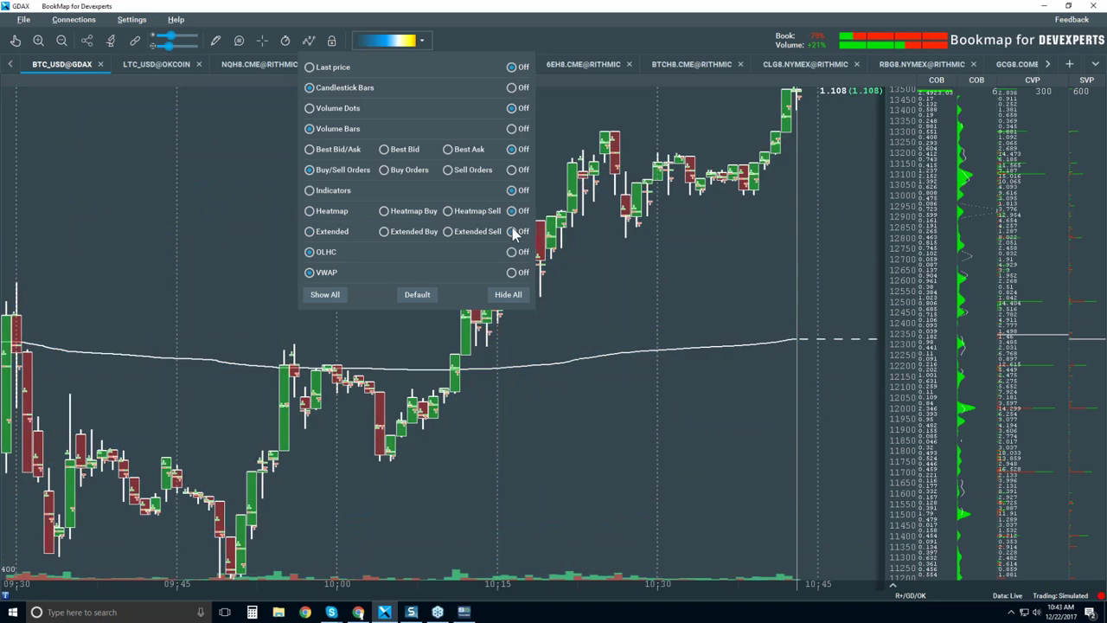
click(602, 315)
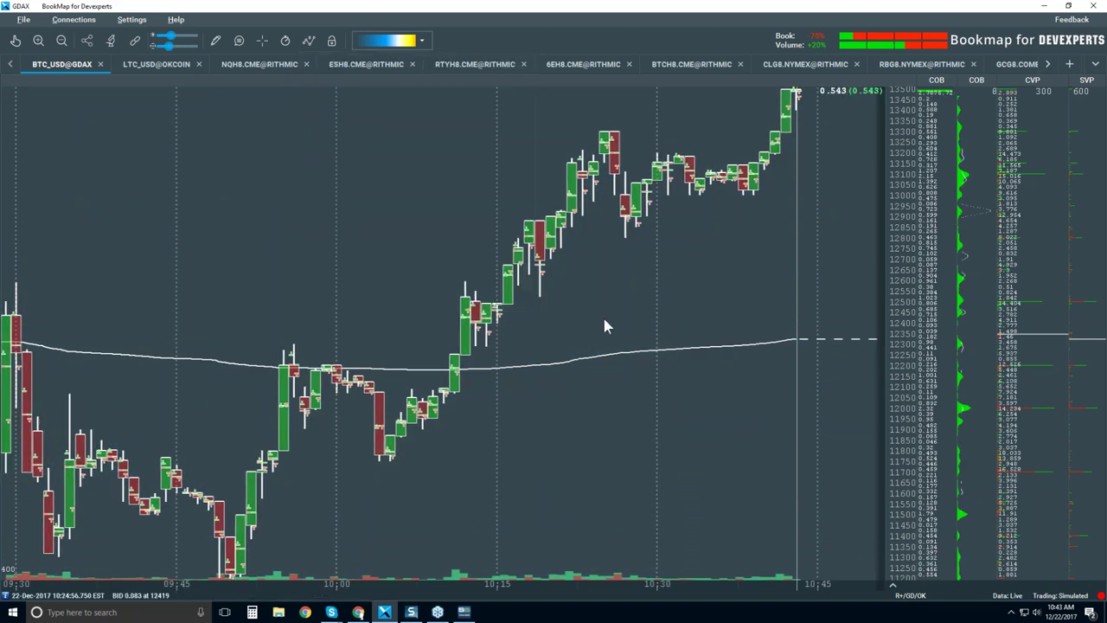
Step: Set the Candlesticks study to a 5 min interval with total and bid/ask VWAP unchecked
click(111, 40)
drag(526, 120, 506, 116)
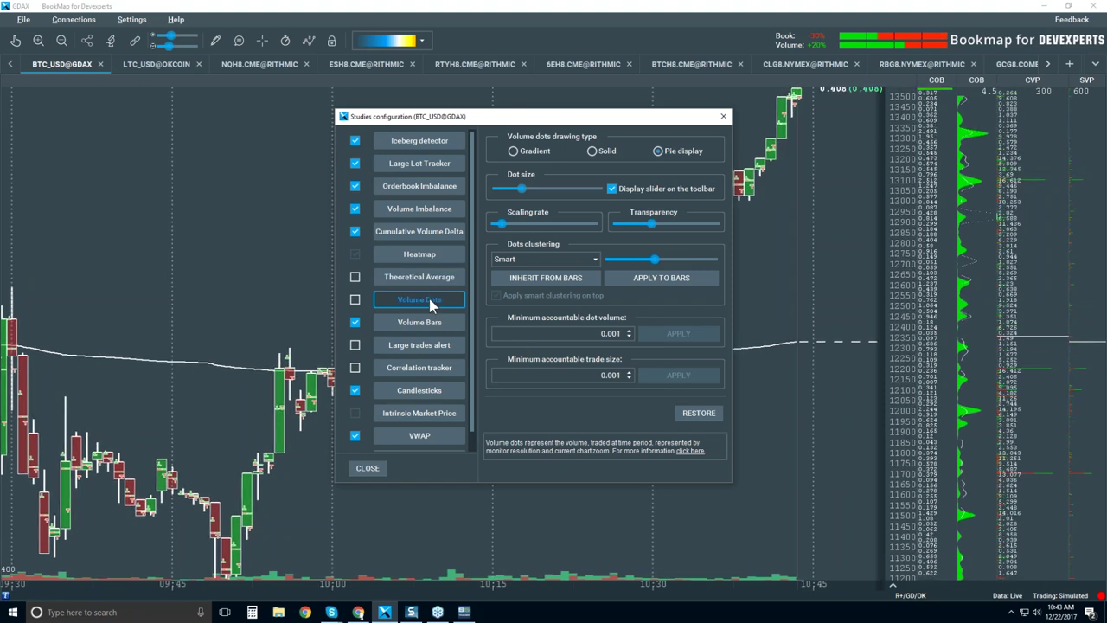
click(422, 394)
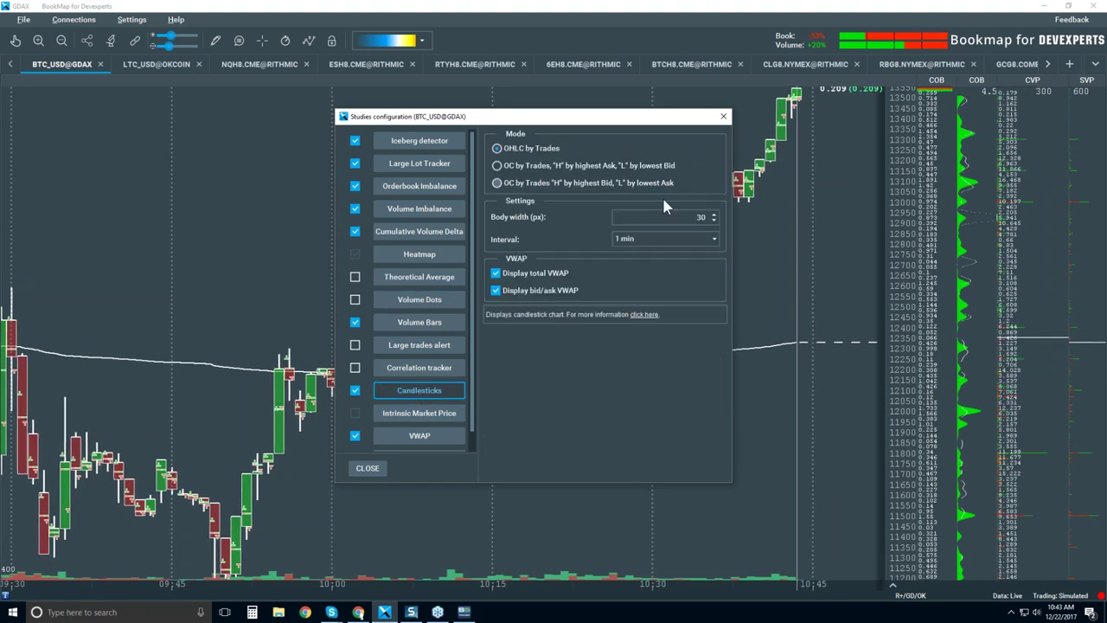
click(713, 237)
click(681, 321)
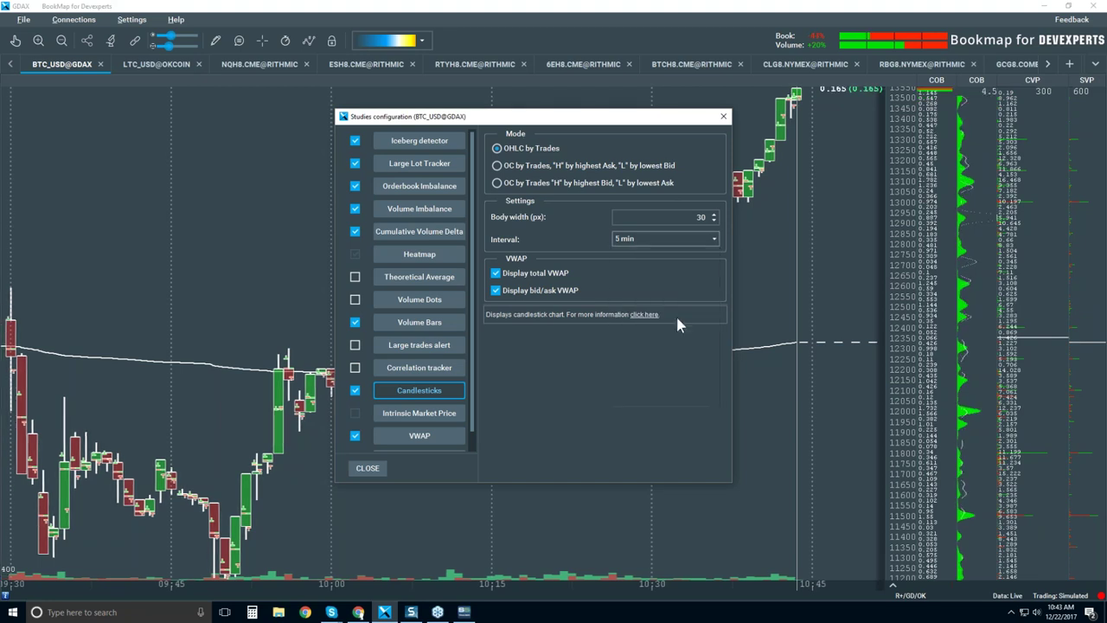
click(536, 275)
click(536, 291)
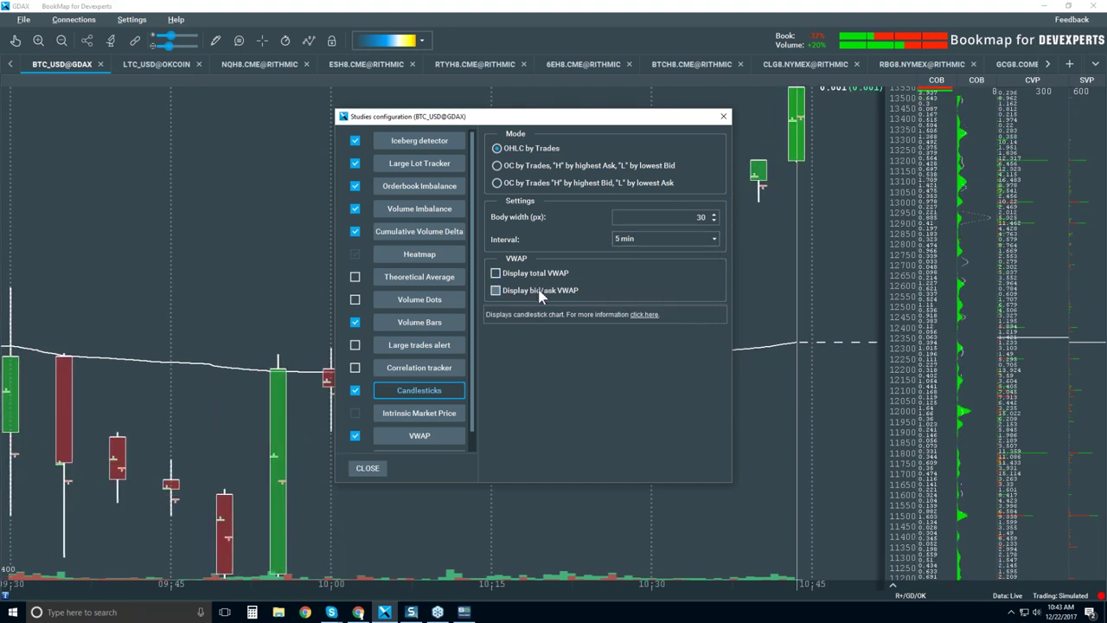
Step: Close the studies settings, zoom out, and set the VWAP chart layer to Off
click(724, 119)
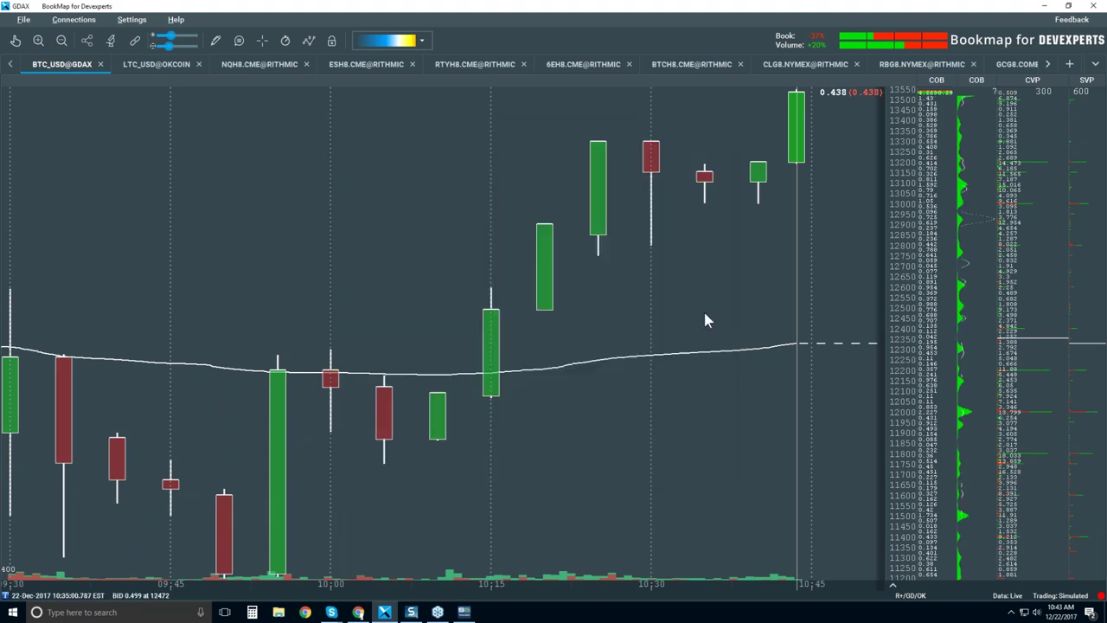
scroll(701, 312, down, 3)
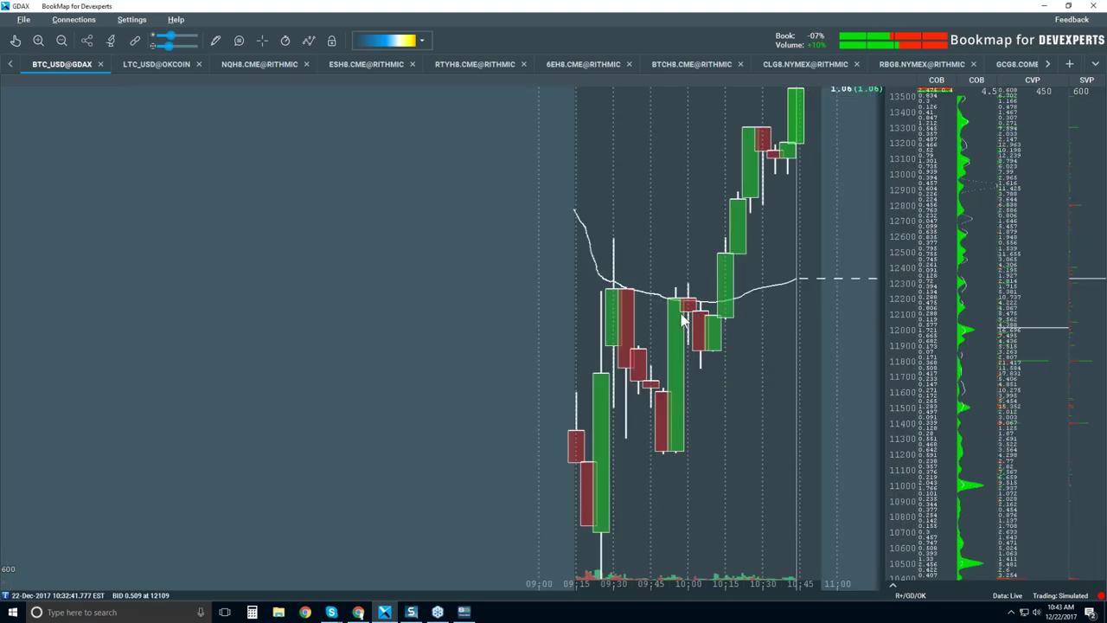
scroll(680, 318, down, 2)
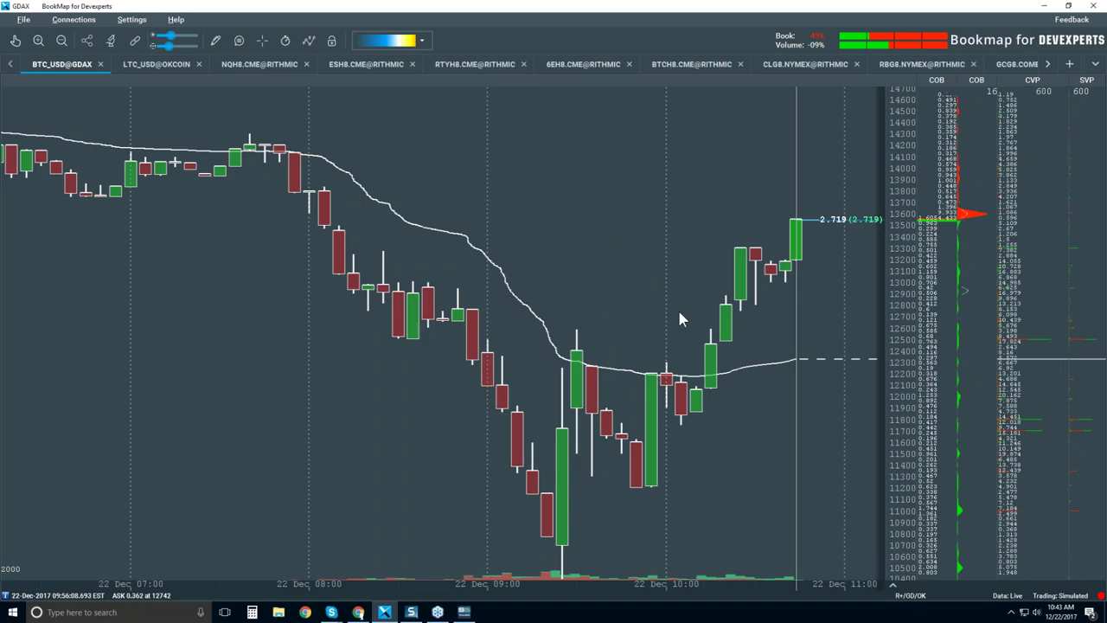
scroll(680, 318, down, 2)
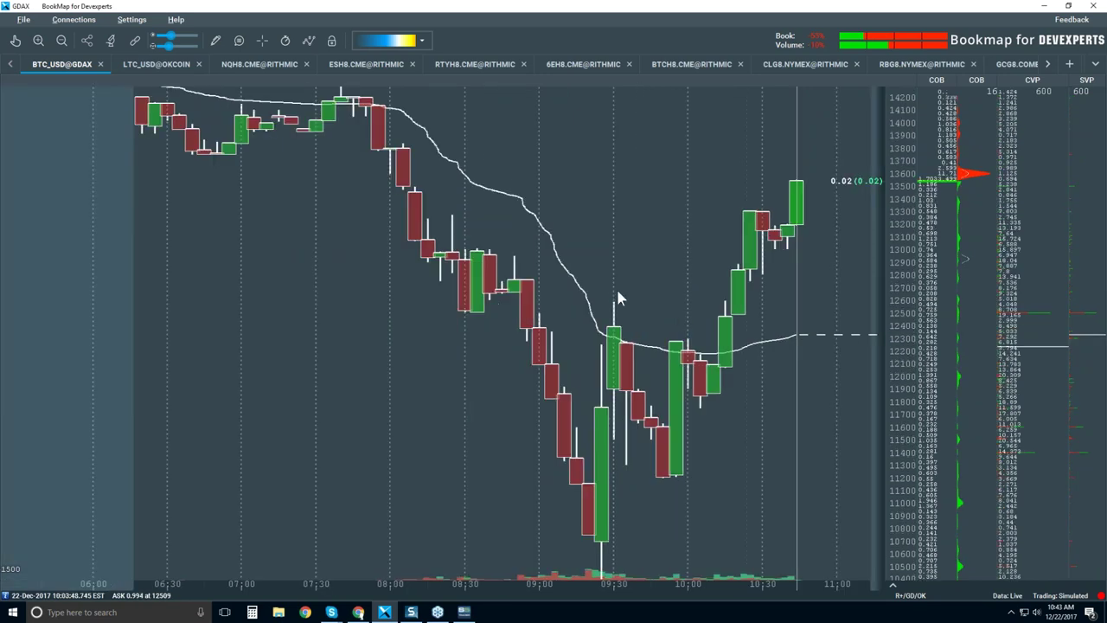
click(308, 40)
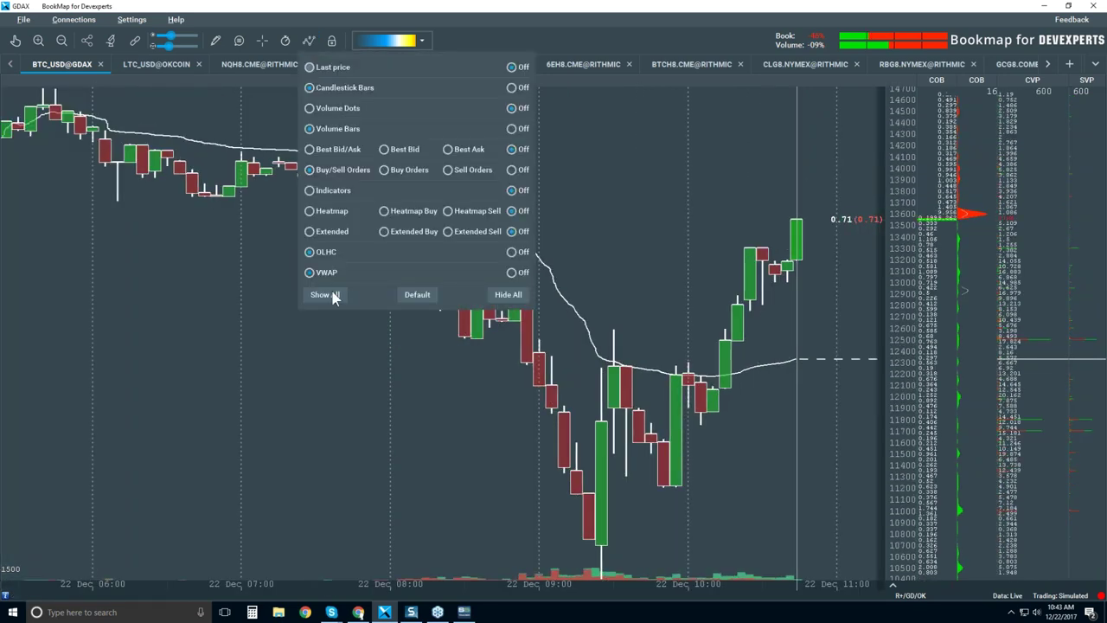
click(310, 272)
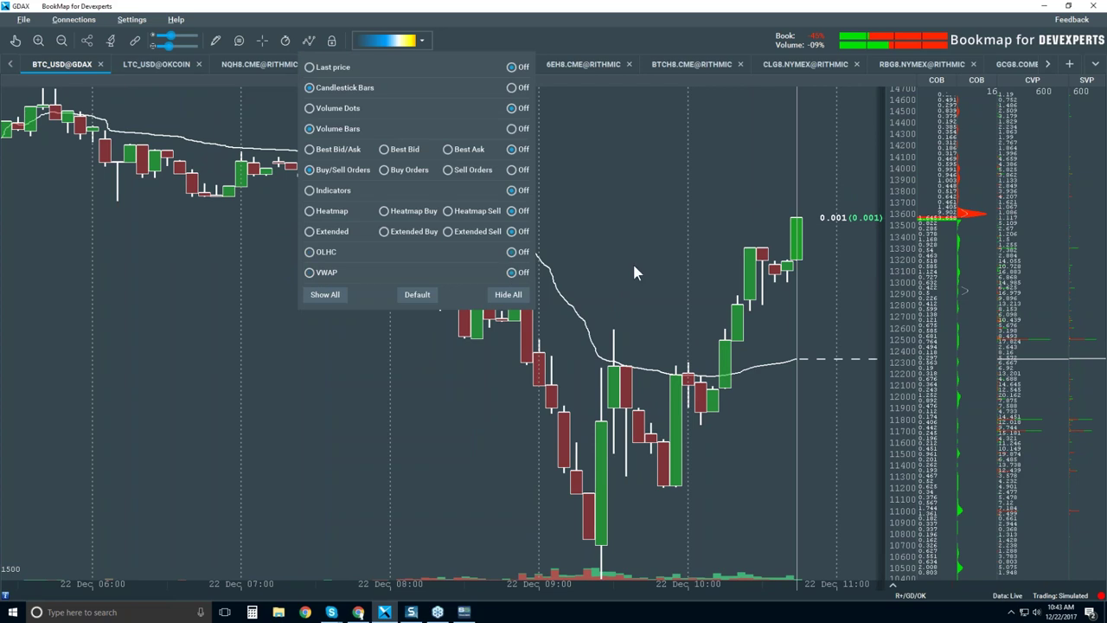
click(540, 278)
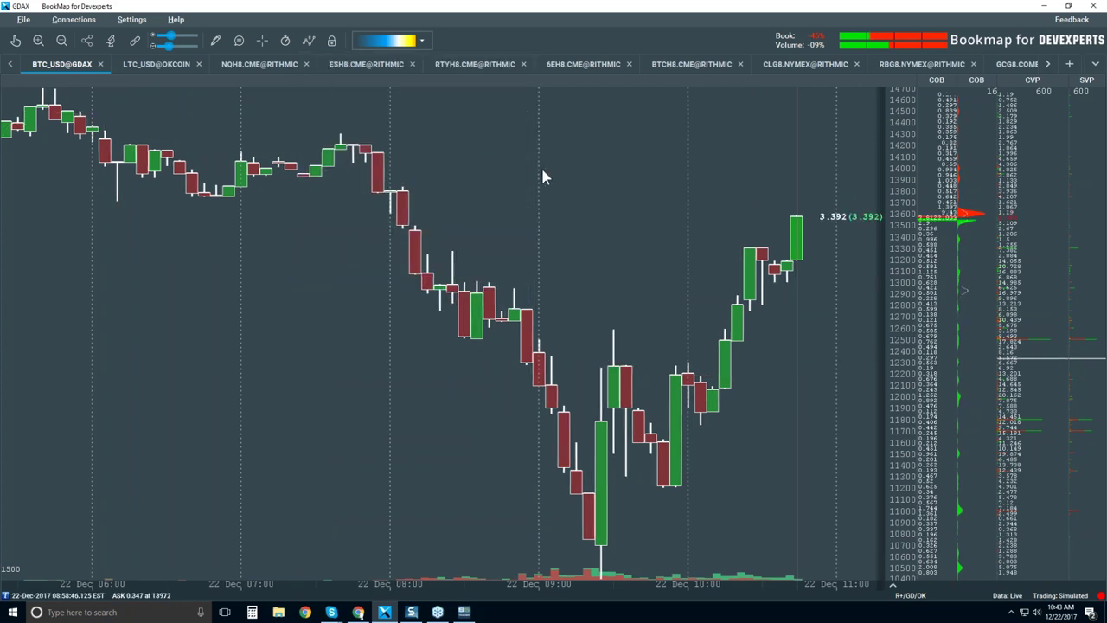
Step: Zoom back in on the candles and bring up the chart display options again
scroll(541, 165, up, 1)
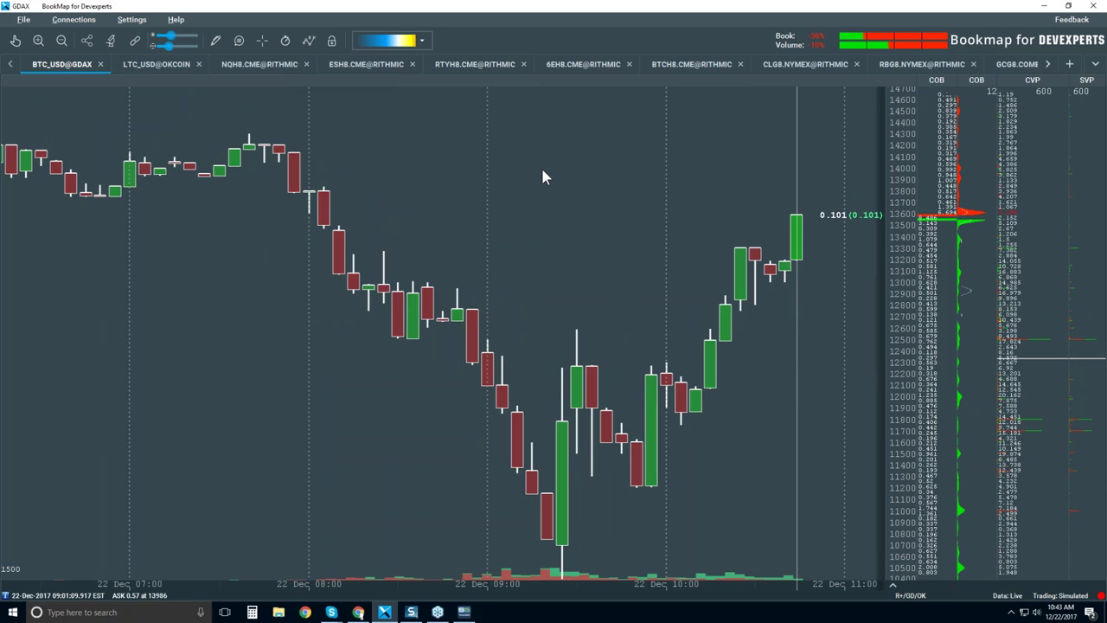
scroll(542, 176, up, 2)
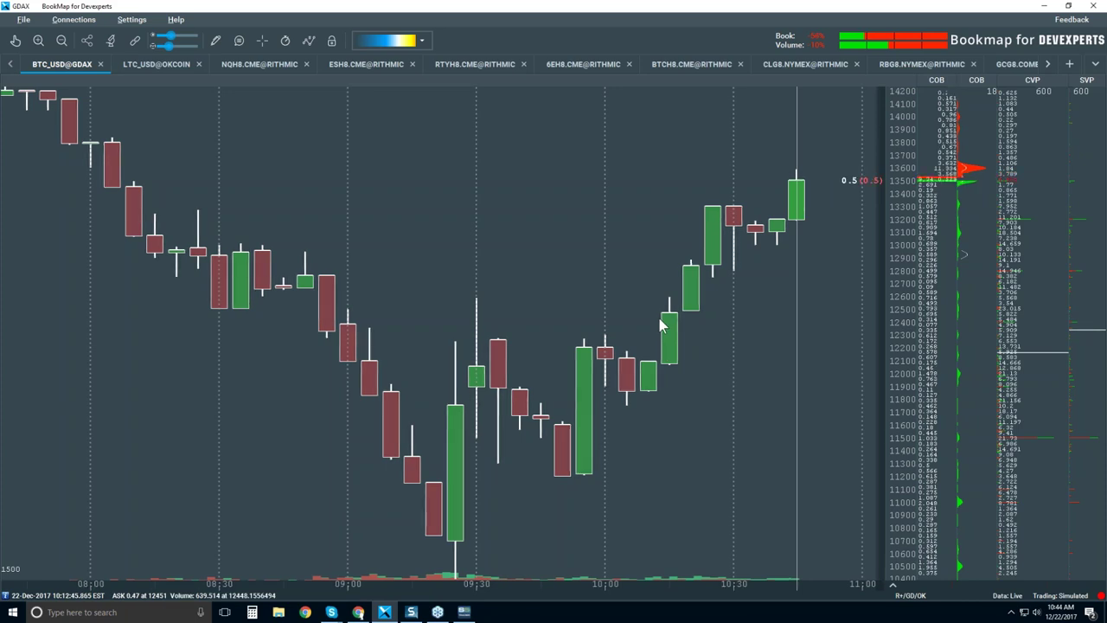
scroll(660, 325, up, 2)
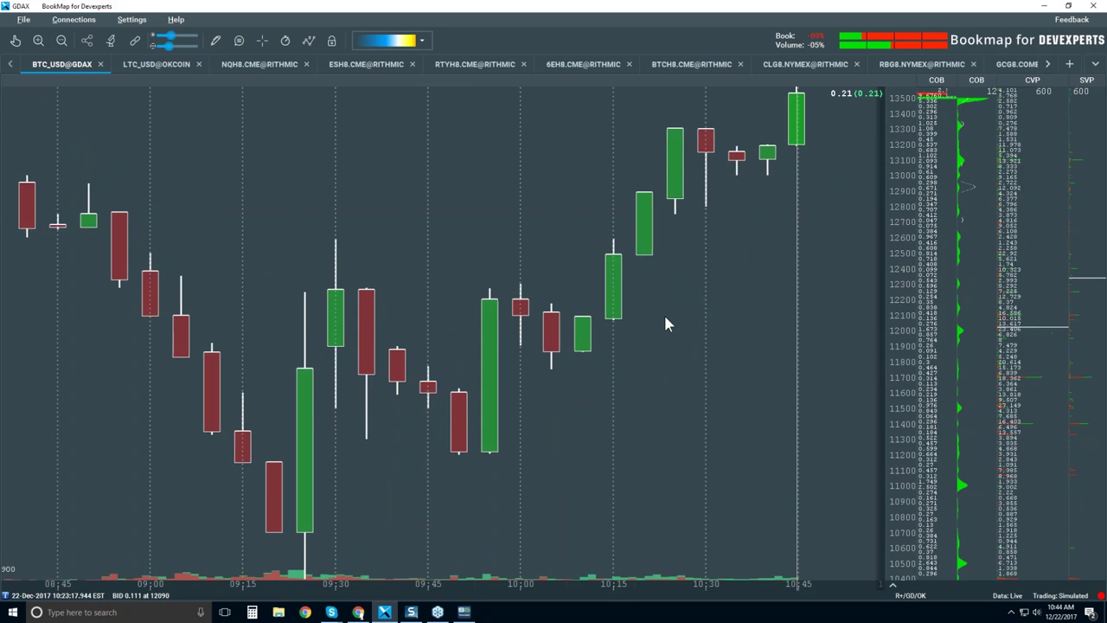
click(310, 42)
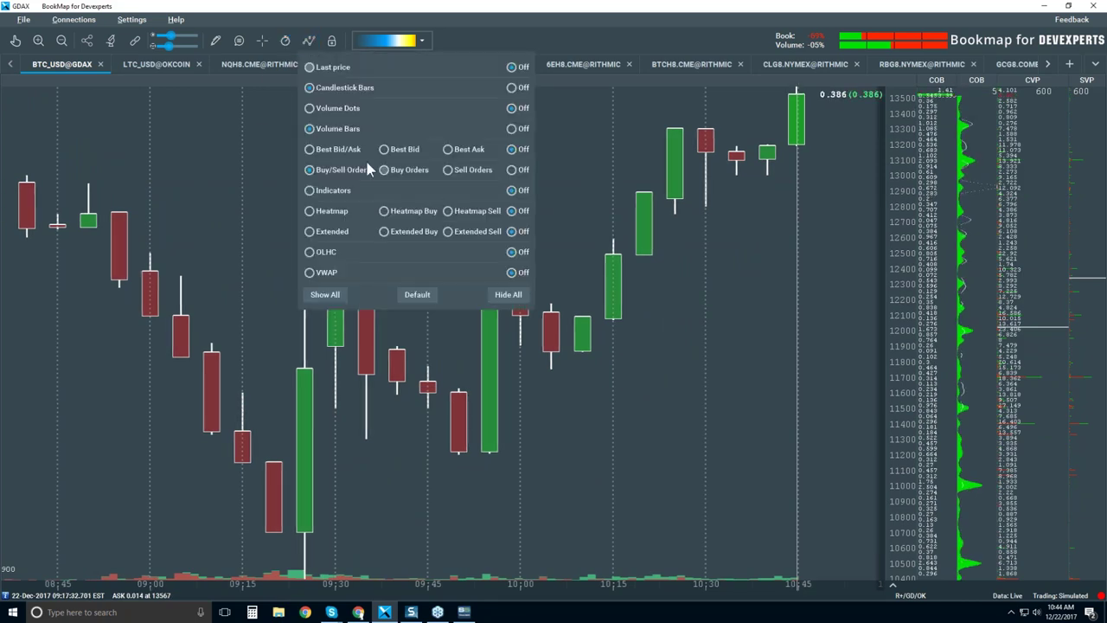
Step: Turn on the Best Bid/Ask lines over the 5-minute candles
click(347, 149)
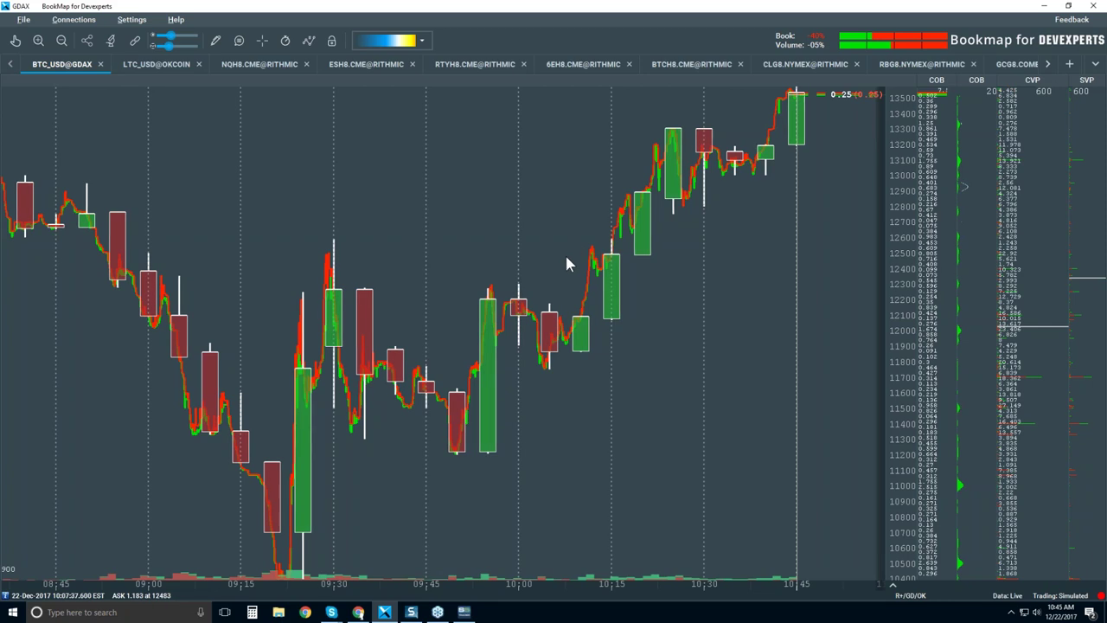
Step: With the hand tool, zoom in around 10:10, then back out to show 10:00–10:20
click(15, 40)
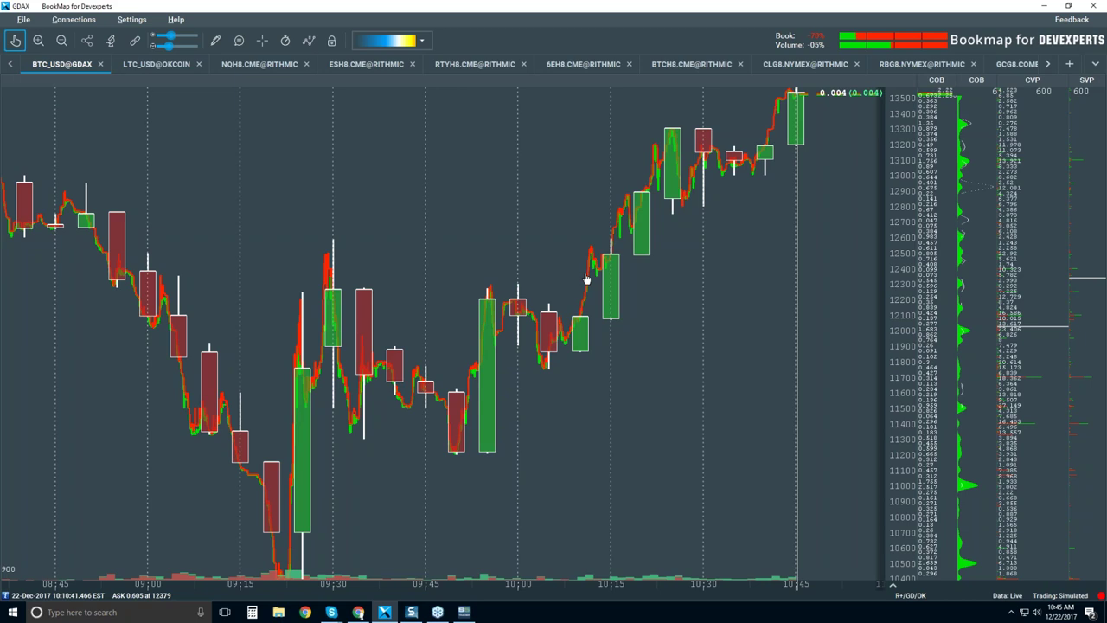
scroll(586, 284, up, 5)
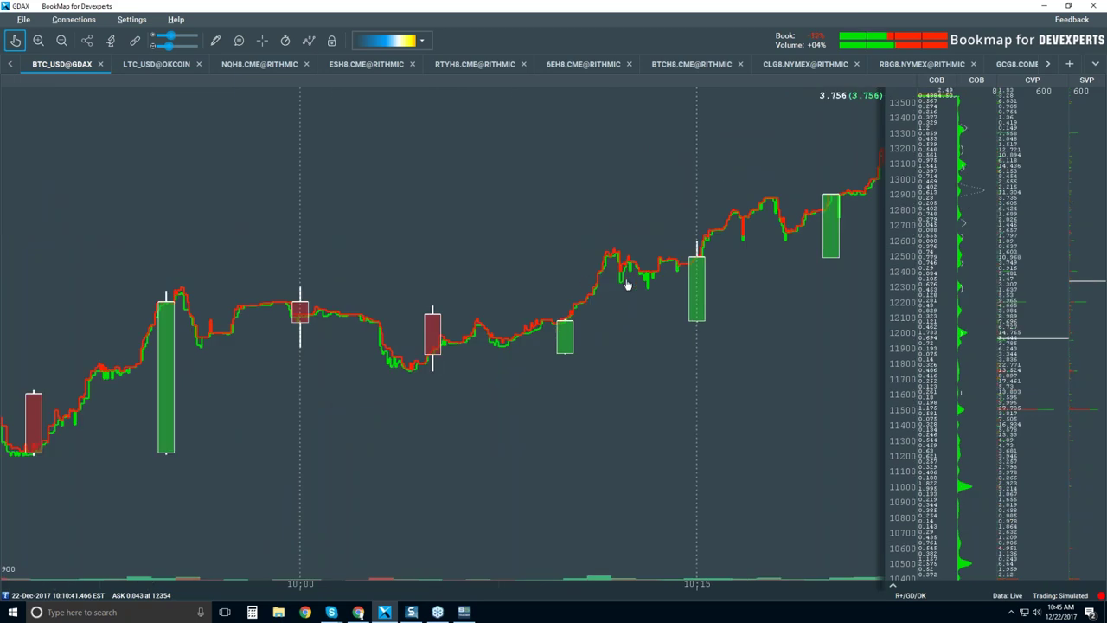
scroll(625, 282, up, 3)
scroll(622, 279, up, 3)
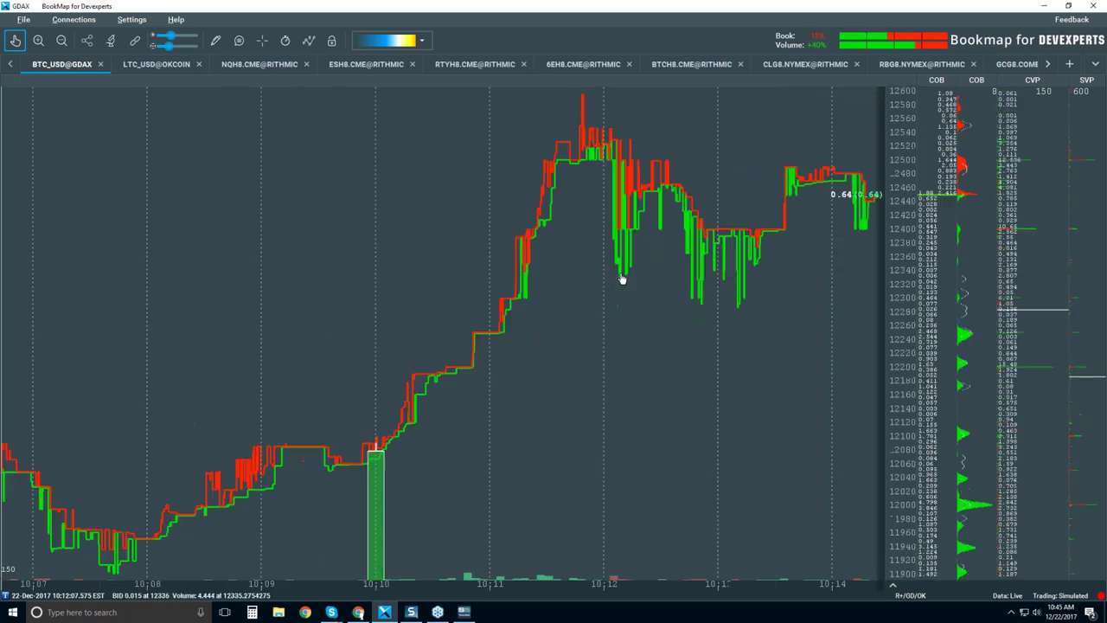
scroll(621, 279, up, 3)
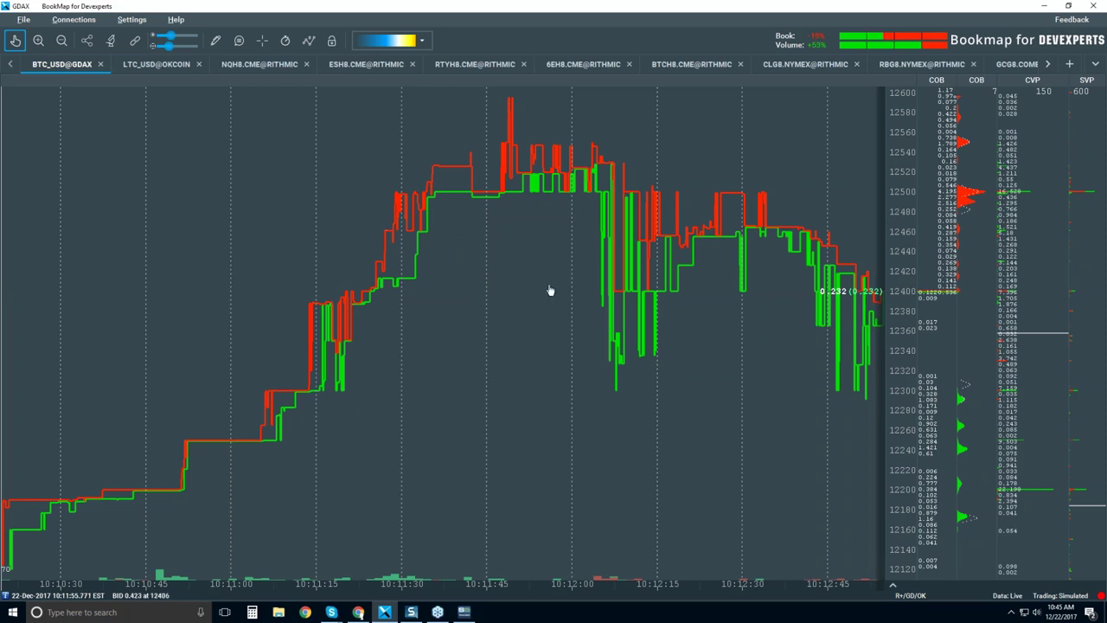
scroll(550, 291, down, 2)
scroll(550, 291, down, 2)
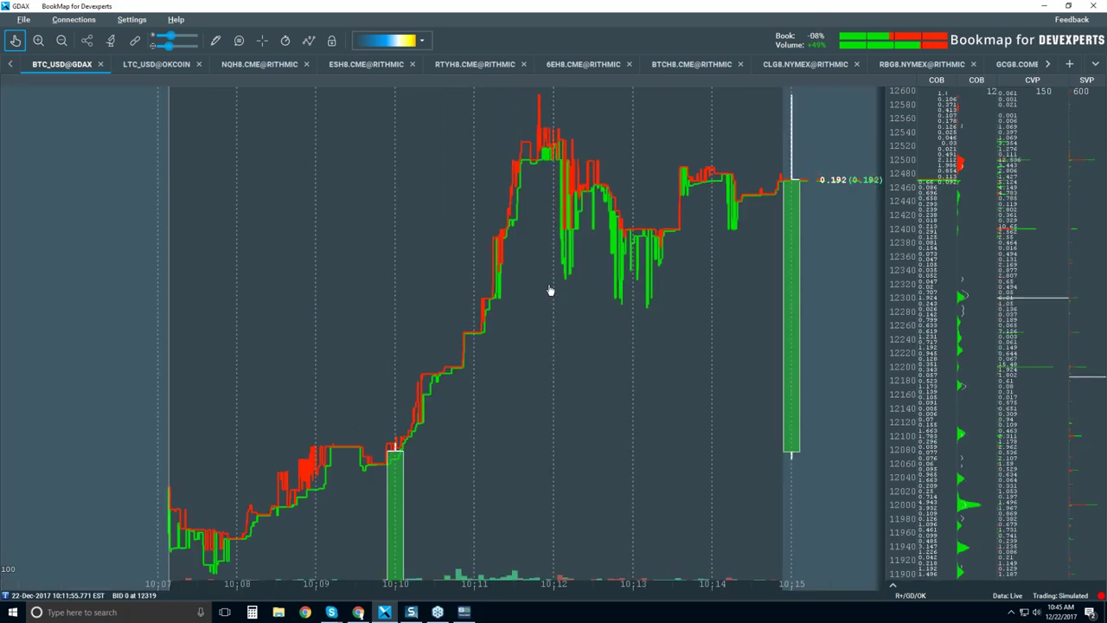
scroll(550, 291, down, 4)
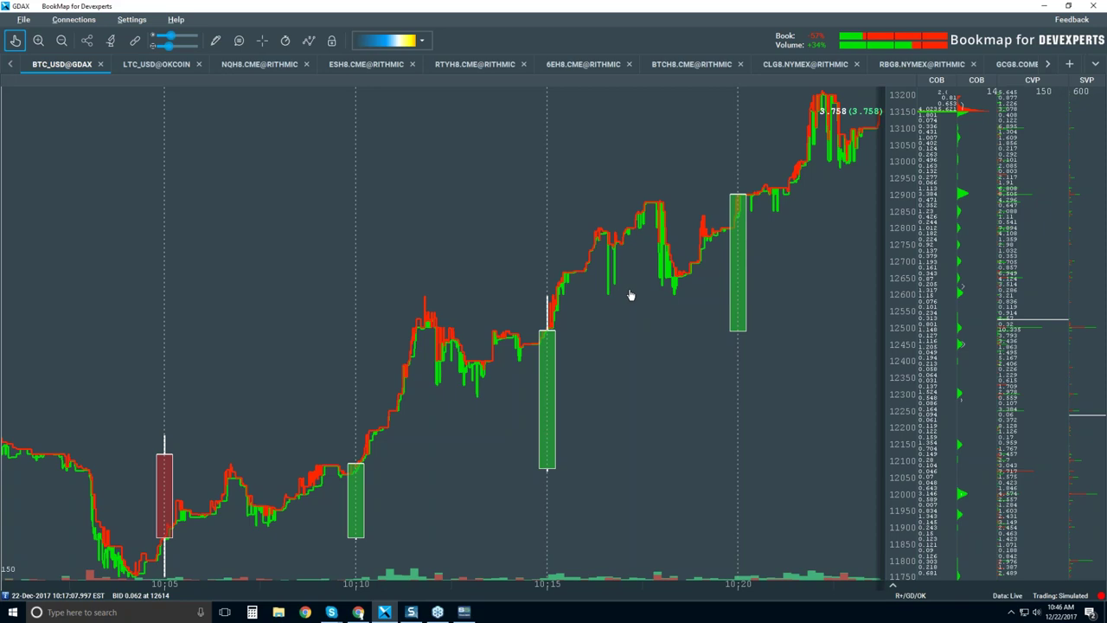
Step: Draw a horizontal line at the 12,600 price level, then set the drawing tool back to None
click(215, 41)
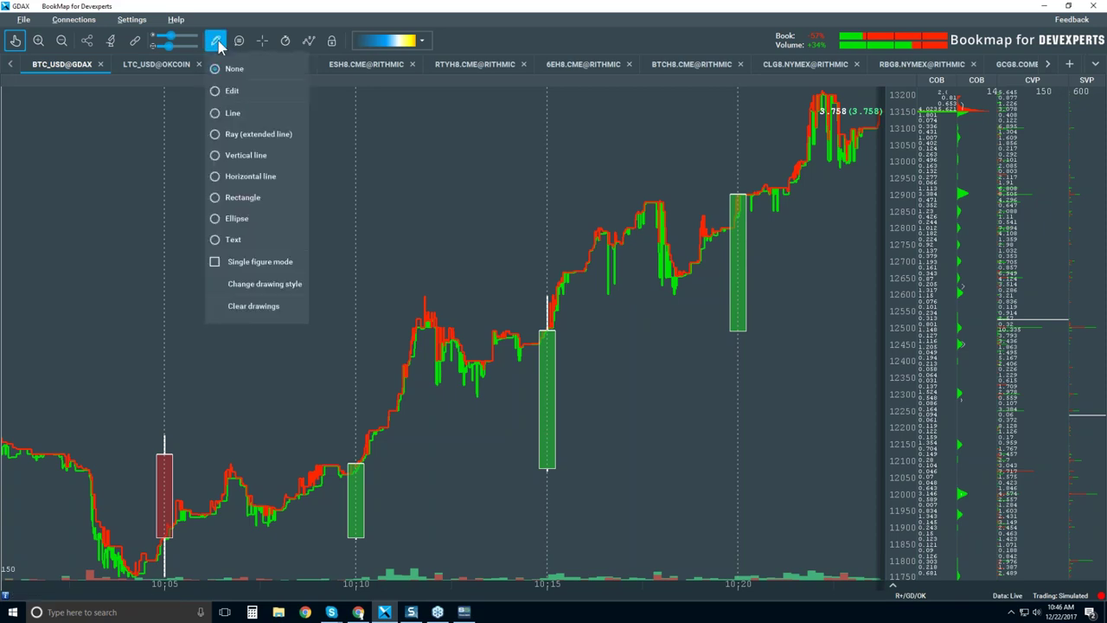
click(259, 177)
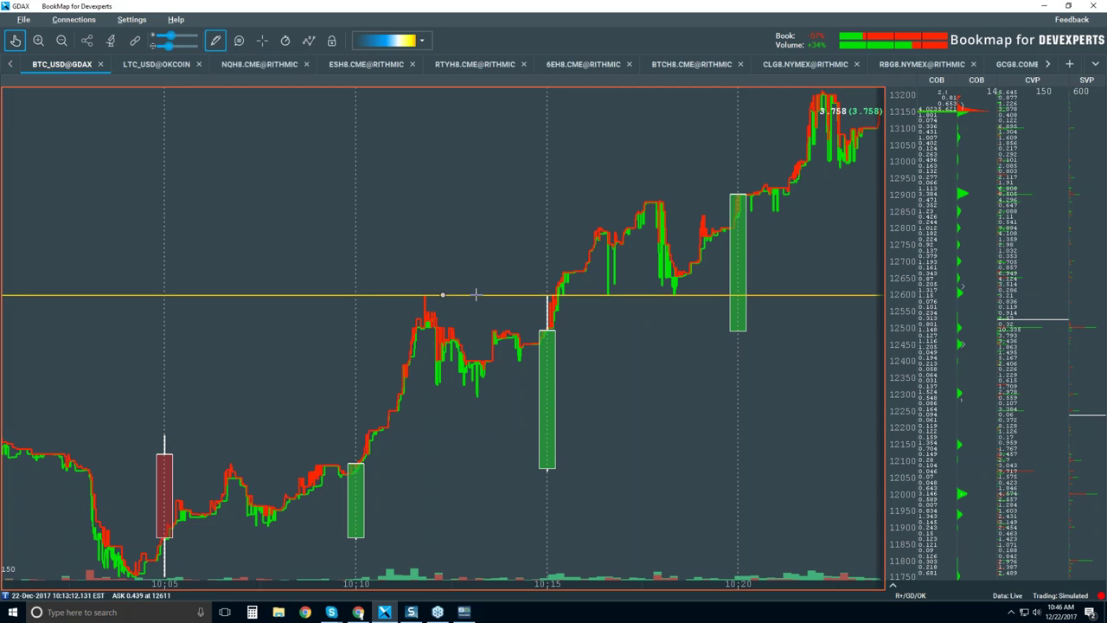
click(215, 41)
click(232, 70)
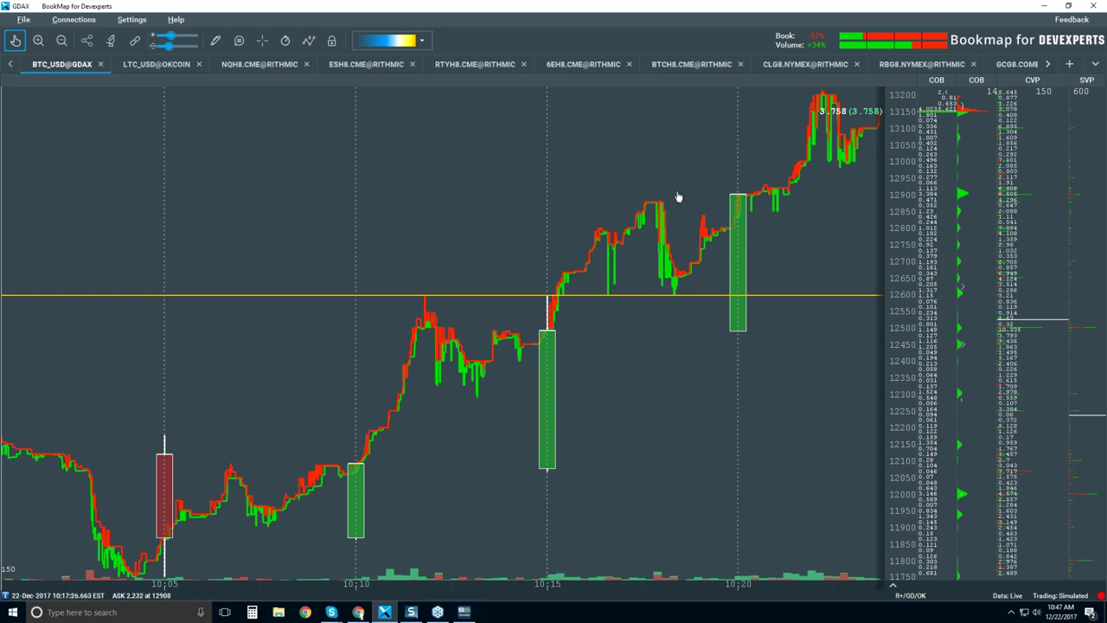
Step: Turn Volume Dots back on and shrink their size with the toolbar dot-size slider
click(309, 41)
click(342, 108)
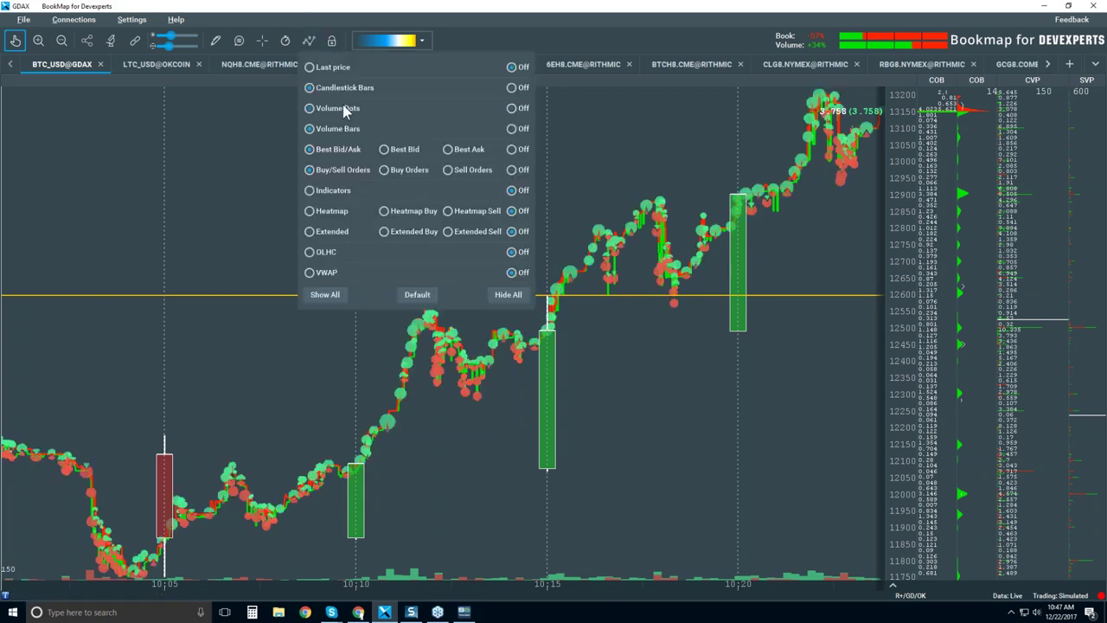
click(645, 344)
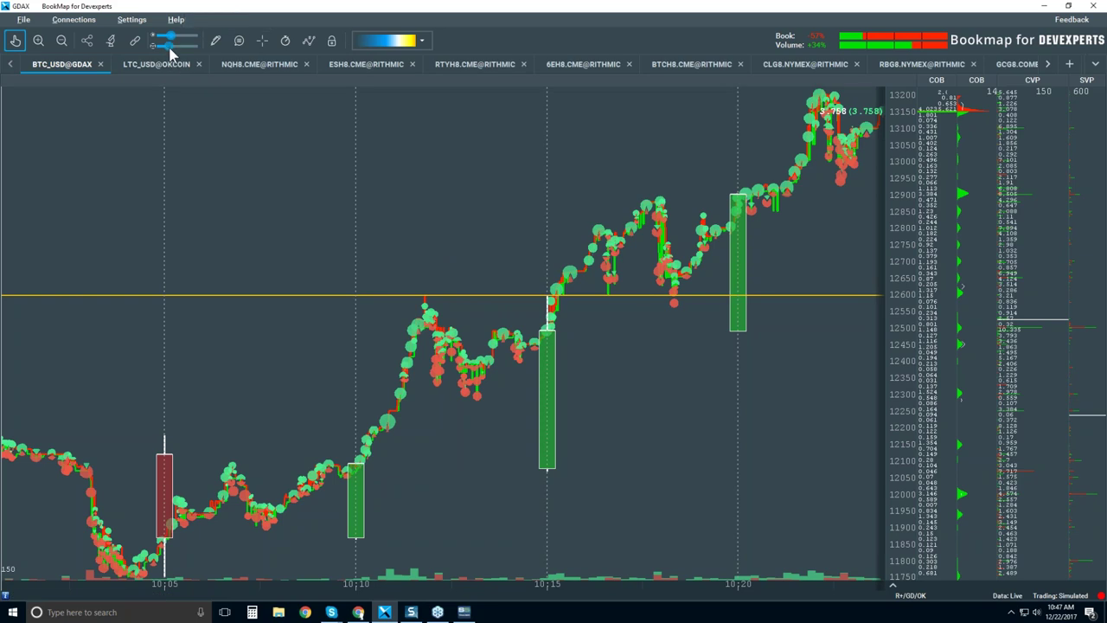
scroll(170, 48, down, 2)
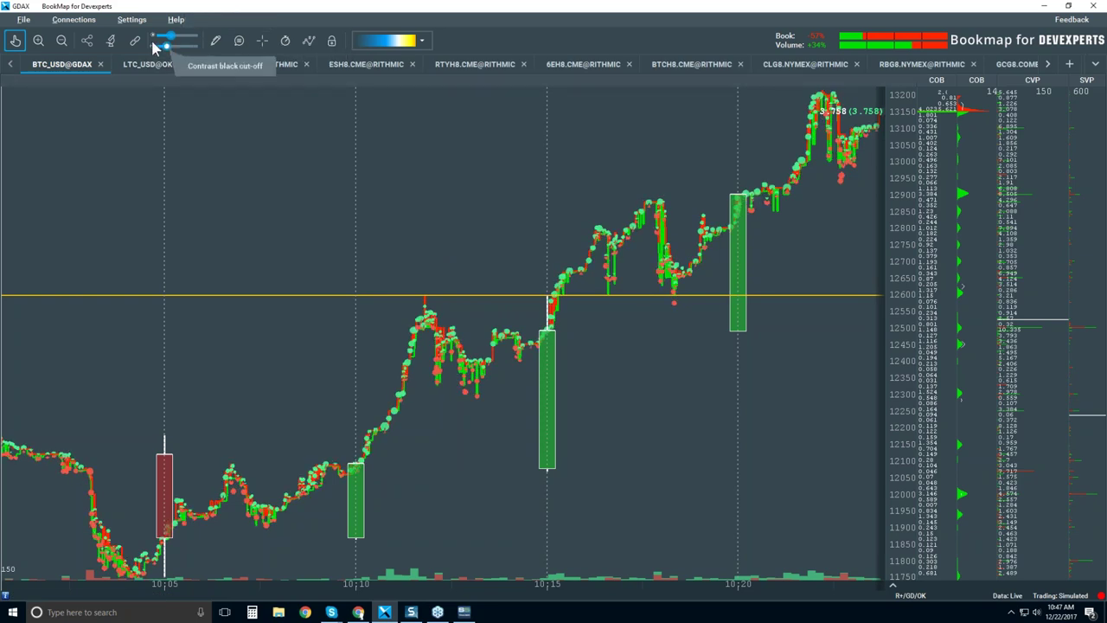
Step: Review the Volume Dots study settings with the dialog moved aside, then close it with Escape
click(111, 40)
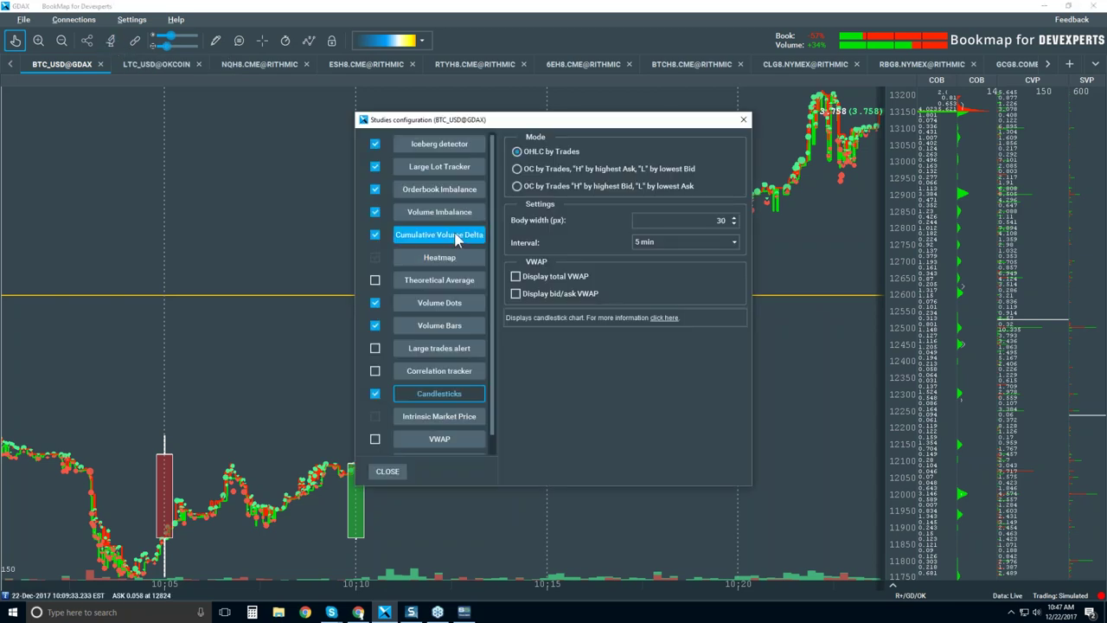
click(455, 303)
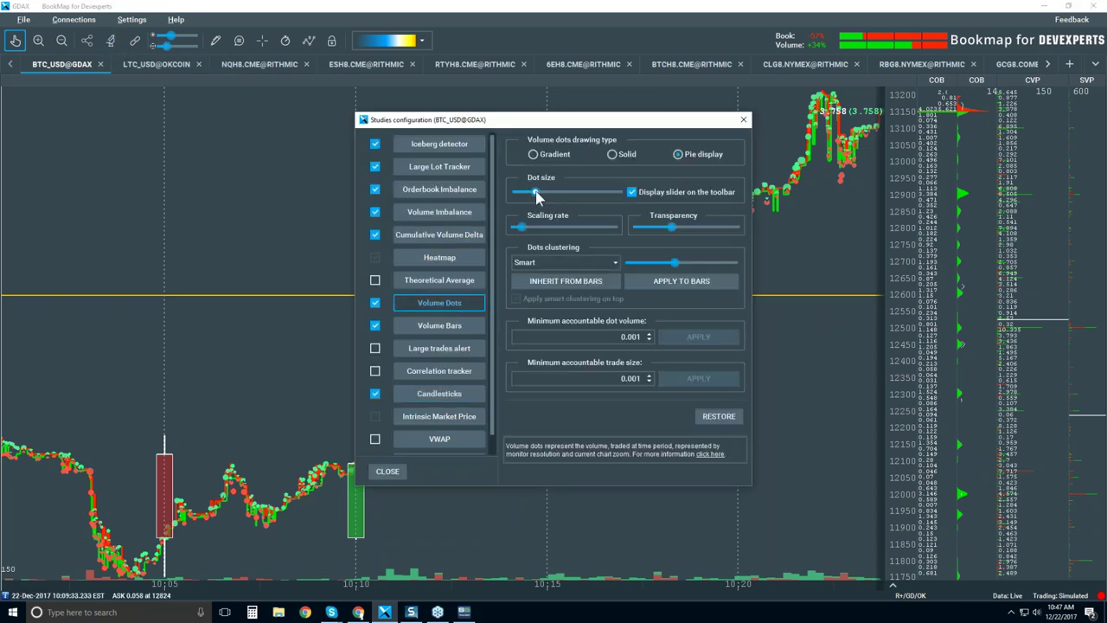
drag(666, 120, 1077, 125)
key(Escape)
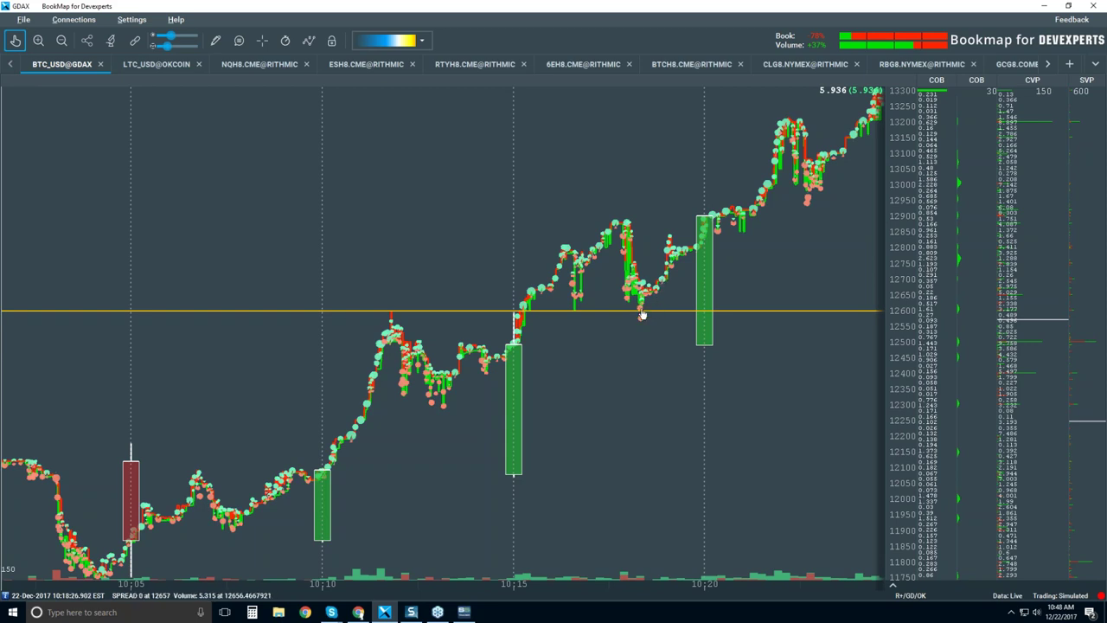
Step: Zoom in on the 10:18 dip, then zoom back out to show about 09:55–10:25
scroll(644, 301, up, 2)
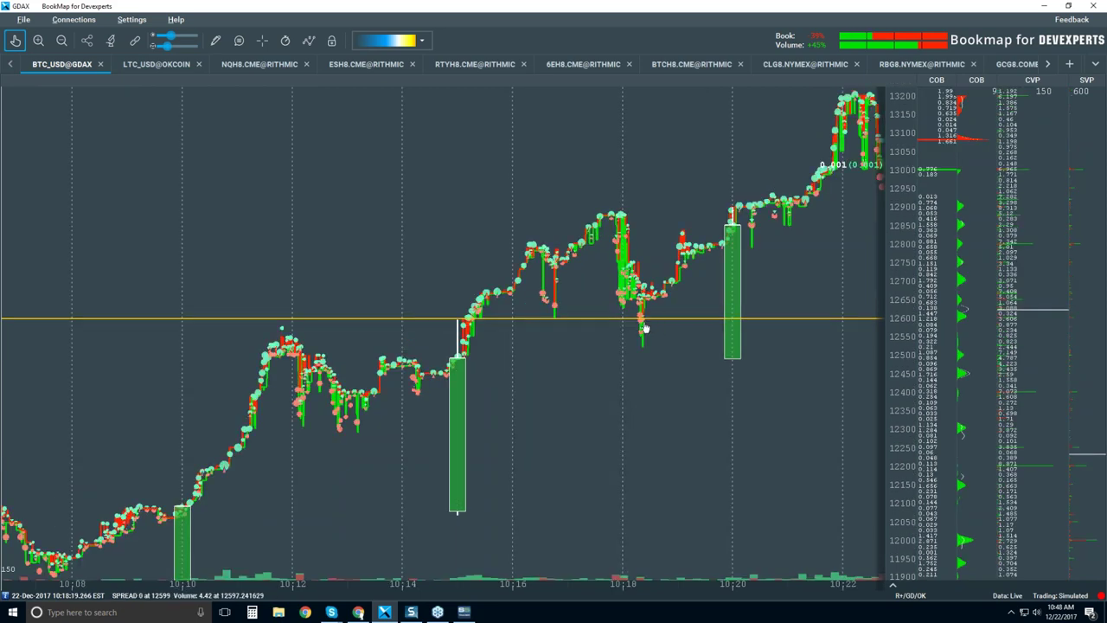
scroll(647, 298, up, 3)
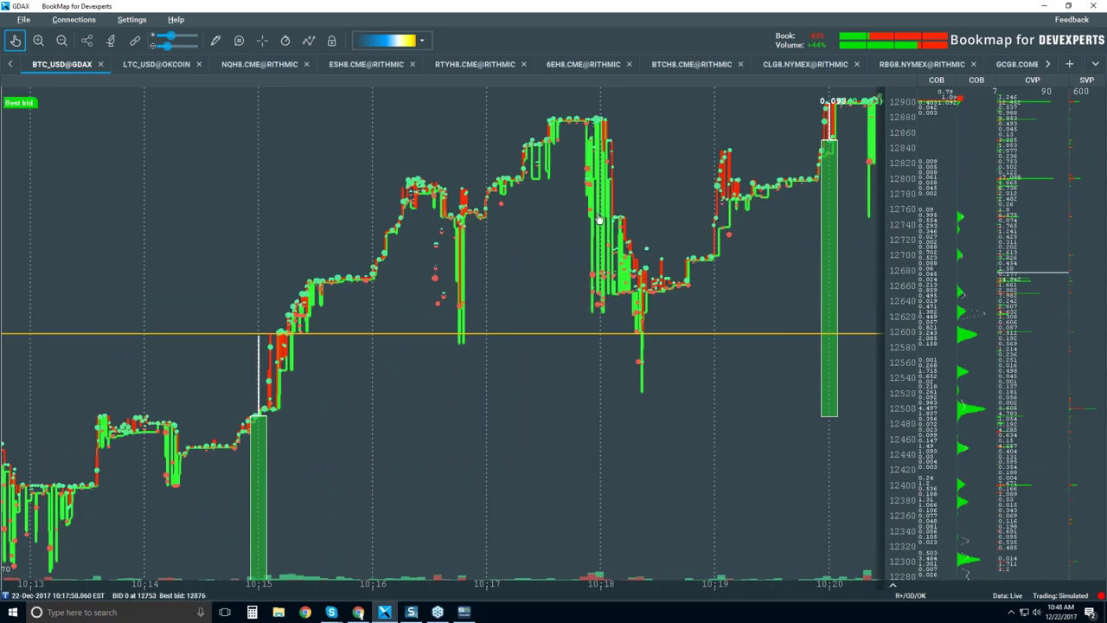
scroll(608, 234, up, 1)
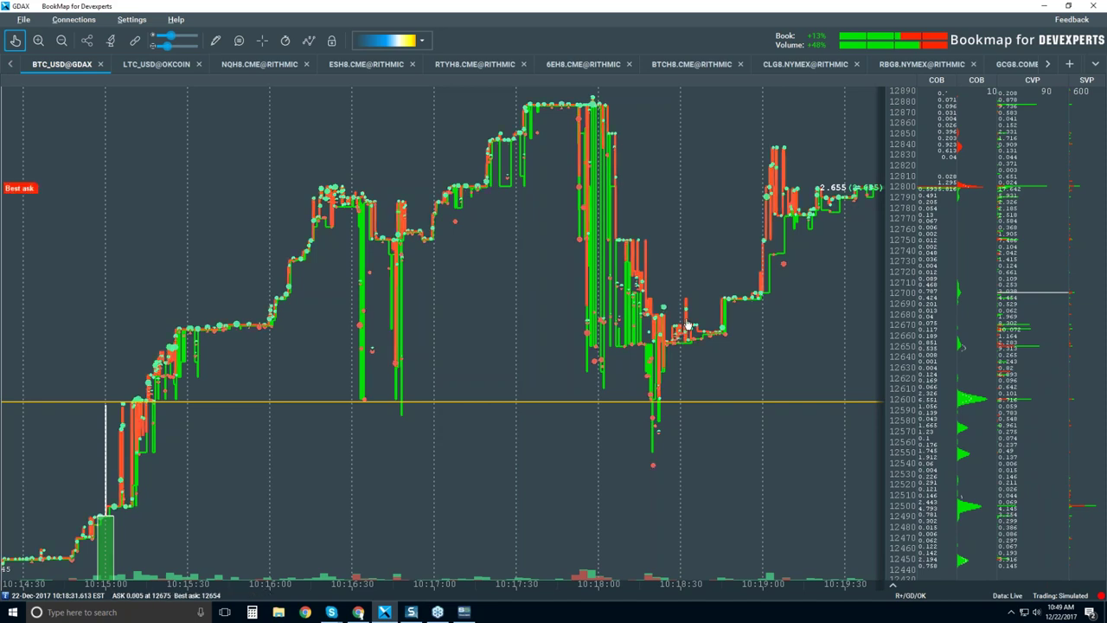
scroll(685, 328, down, 3)
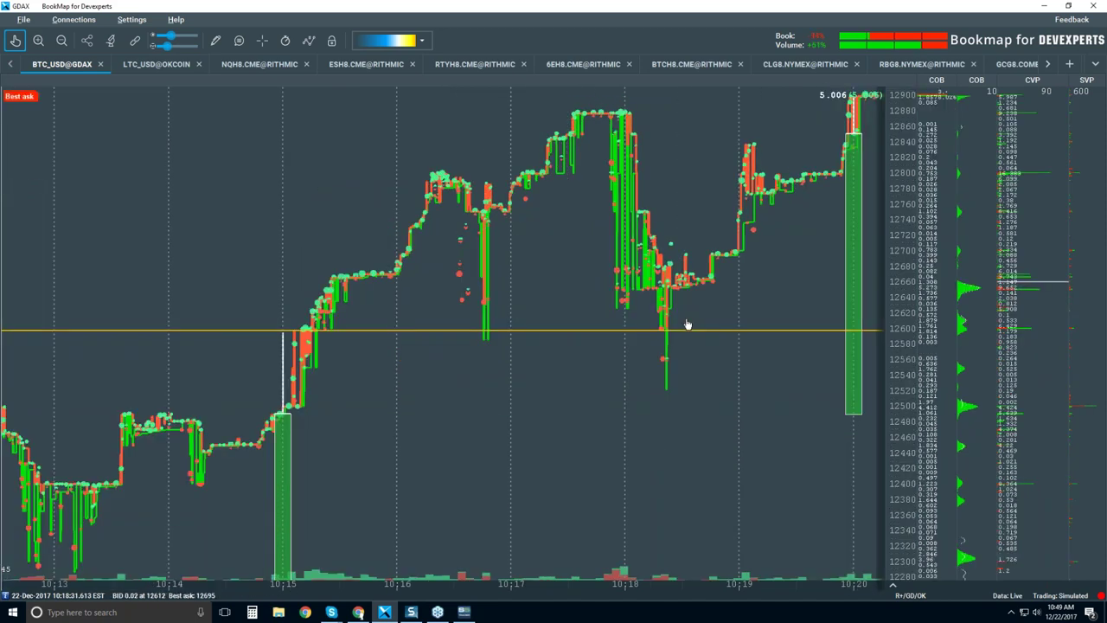
scroll(685, 325, down, 2)
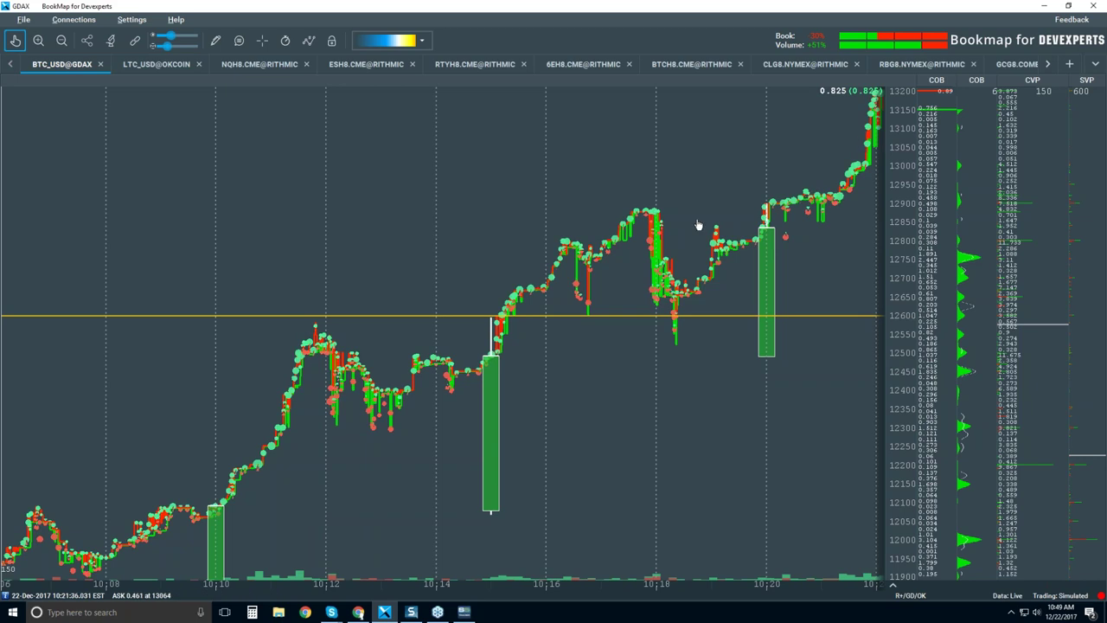
scroll(674, 177, down, 2)
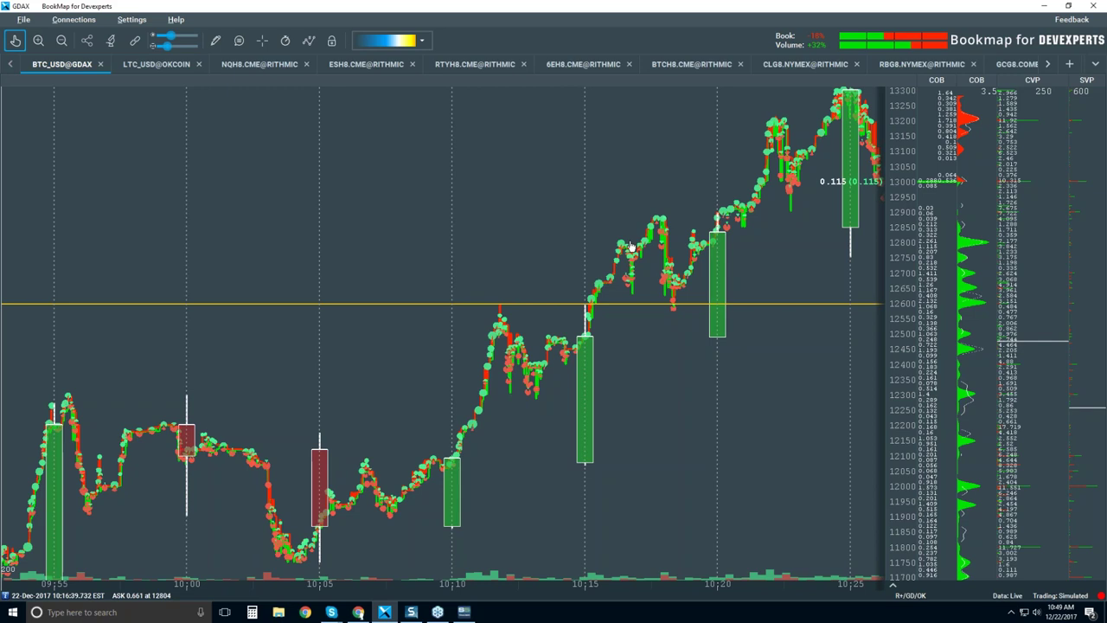
Step: Zoom into tick detail of the 10:18 dip, spanning 10:17:50–10:18:50
scroll(631, 247, down, 4)
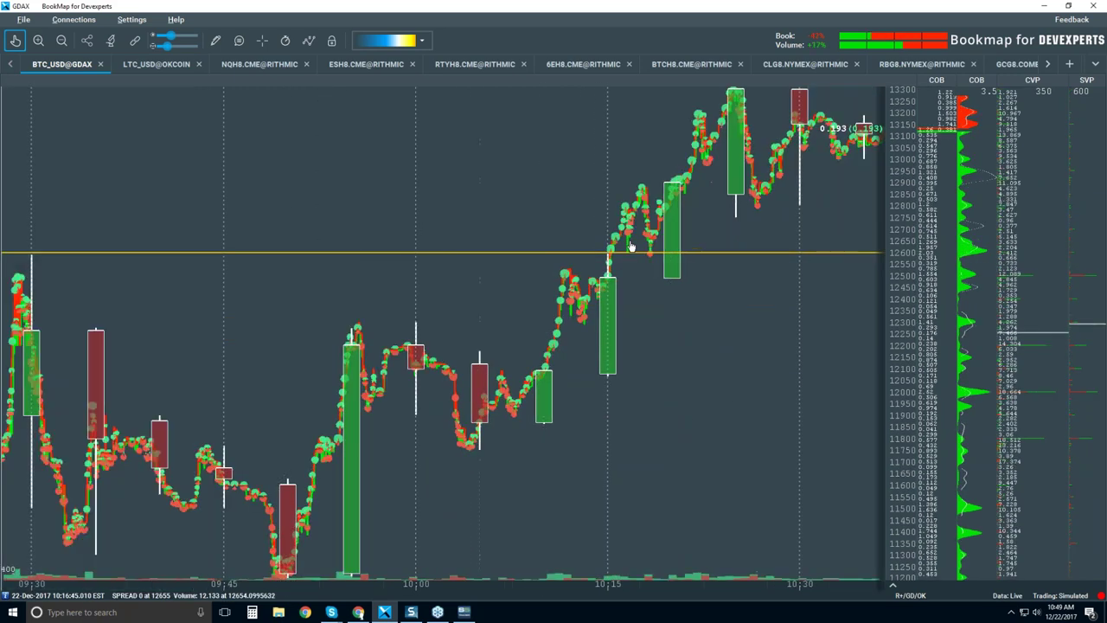
scroll(631, 247, down, 3)
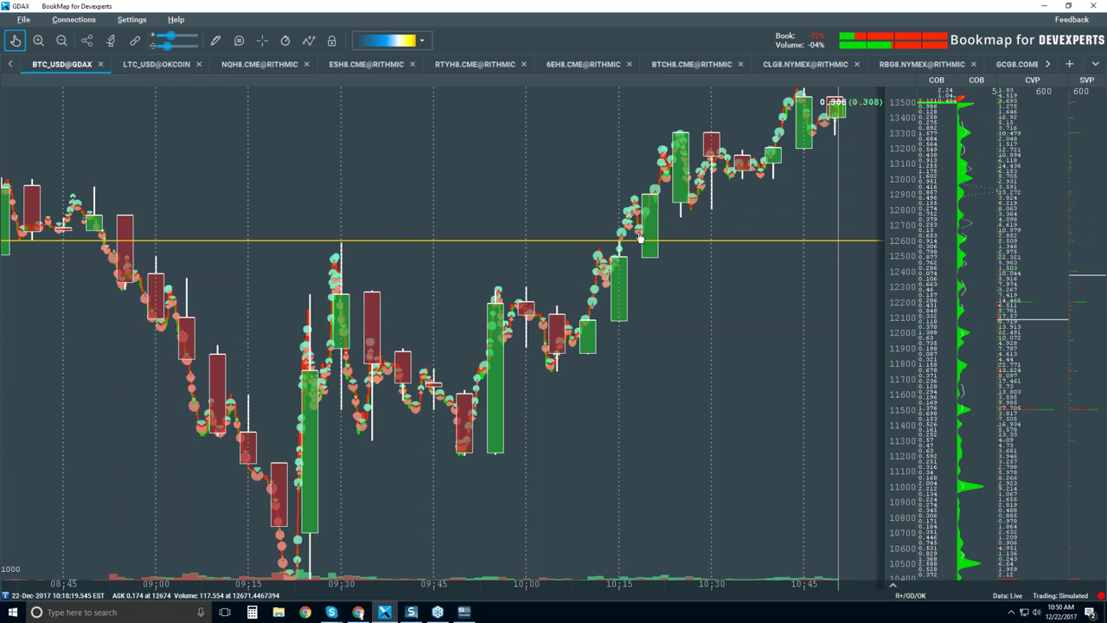
scroll(640, 237, up, 3)
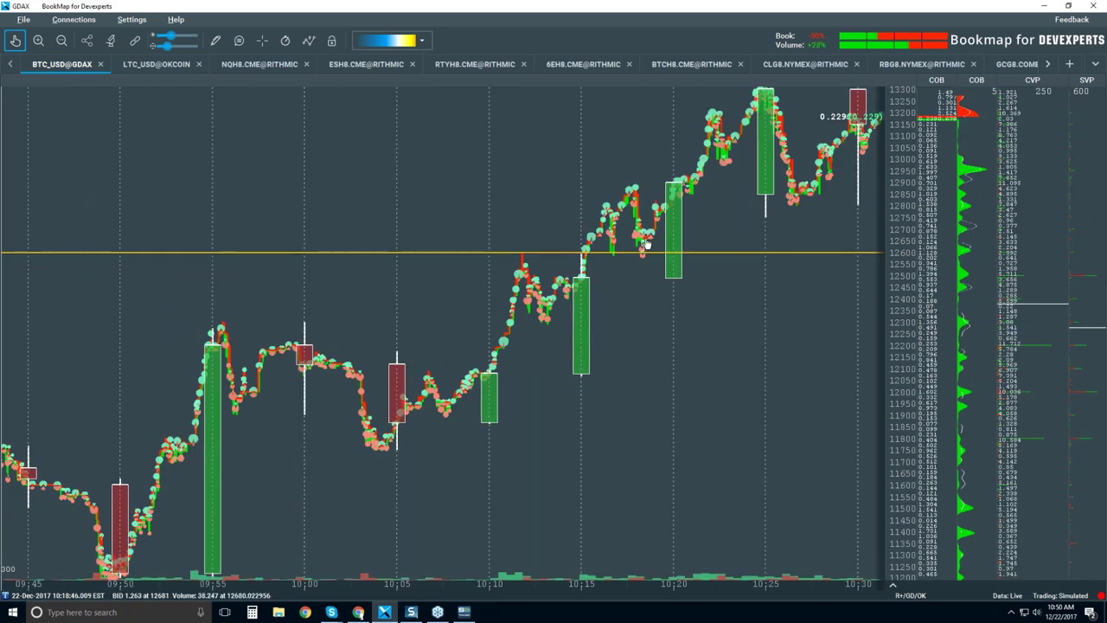
scroll(628, 254, up, 5)
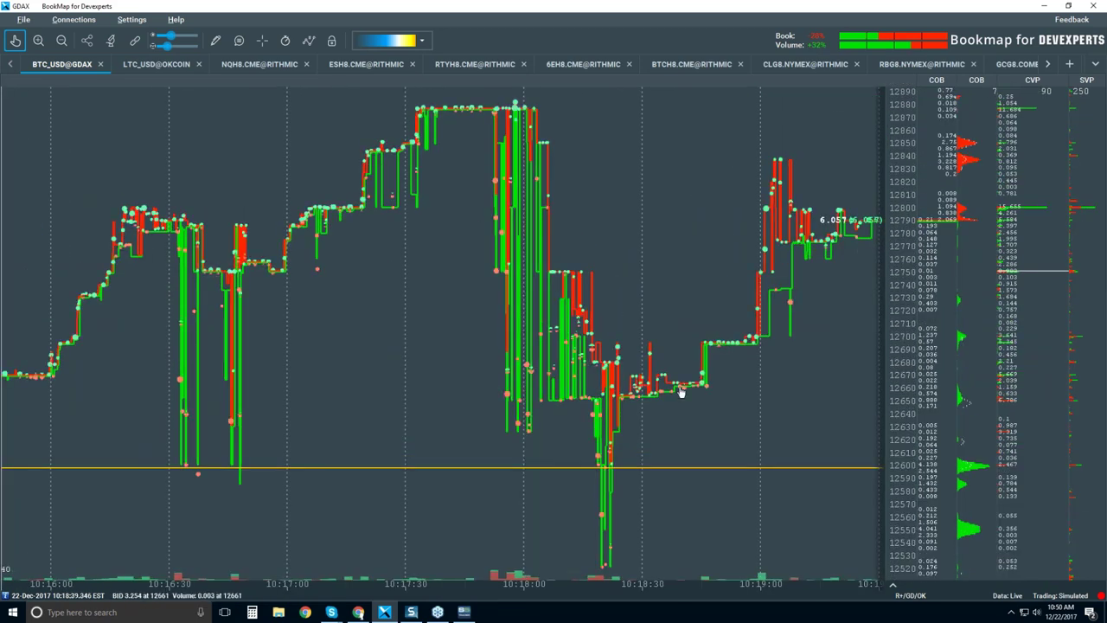
scroll(677, 381, up, 4)
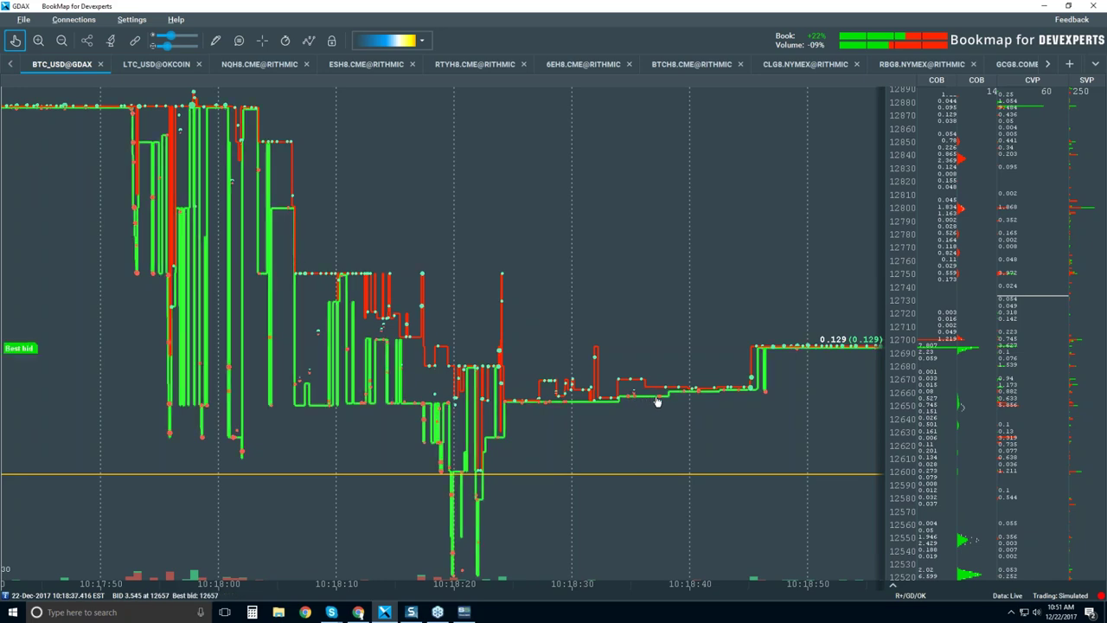
Step: Zoom out until the time axis spans roughly 07:00 to 11:30
scroll(658, 380, down, 5)
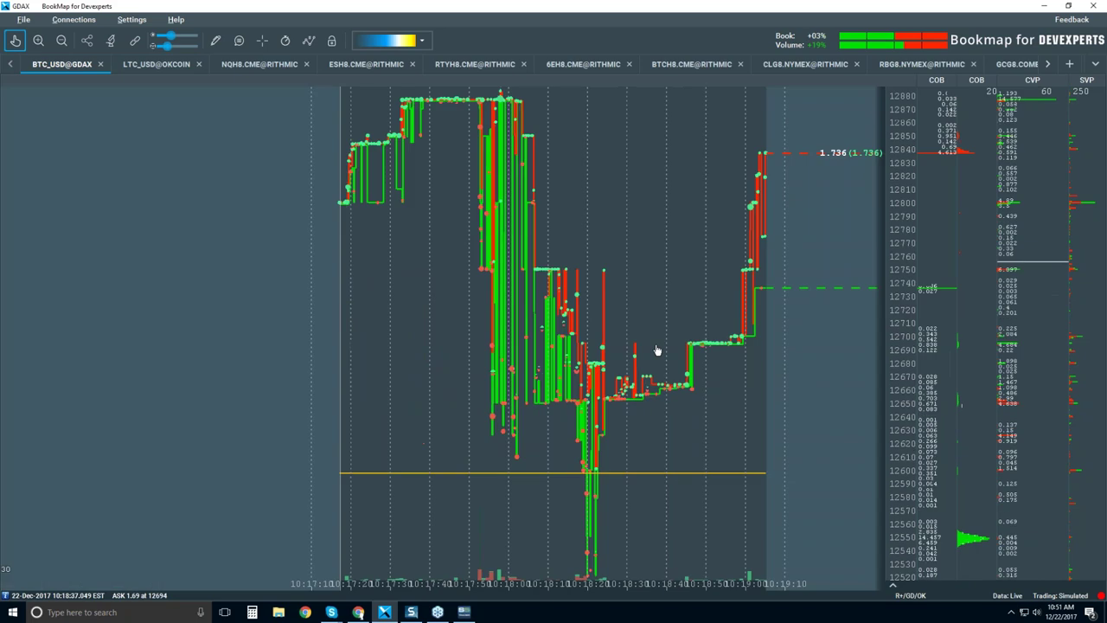
scroll(657, 350, down, 3)
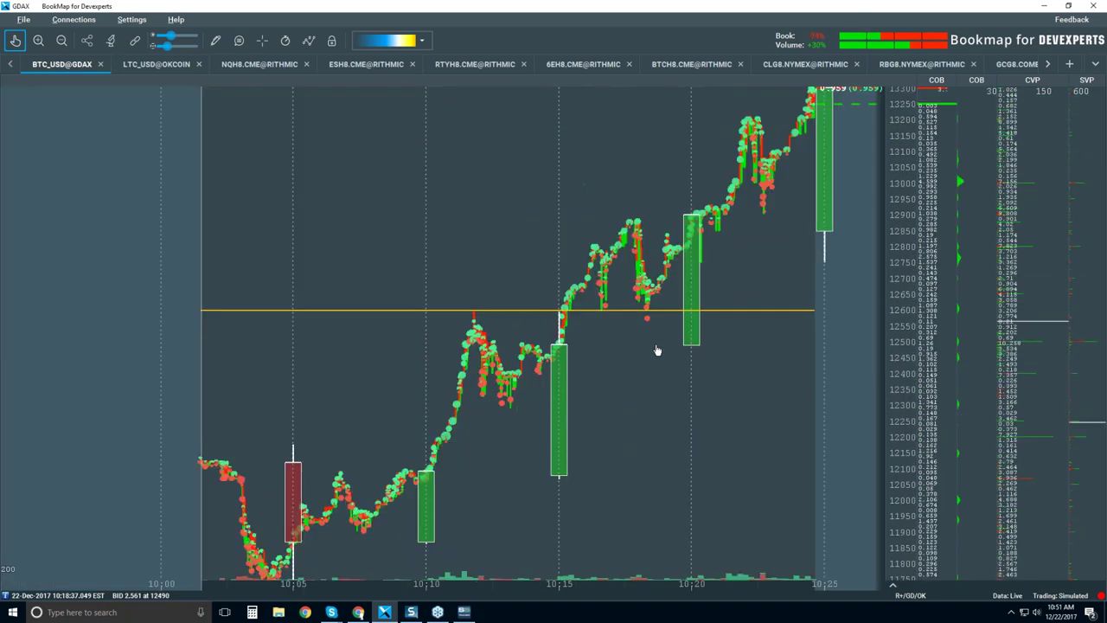
scroll(657, 350, up, 2)
scroll(657, 350, down, 2)
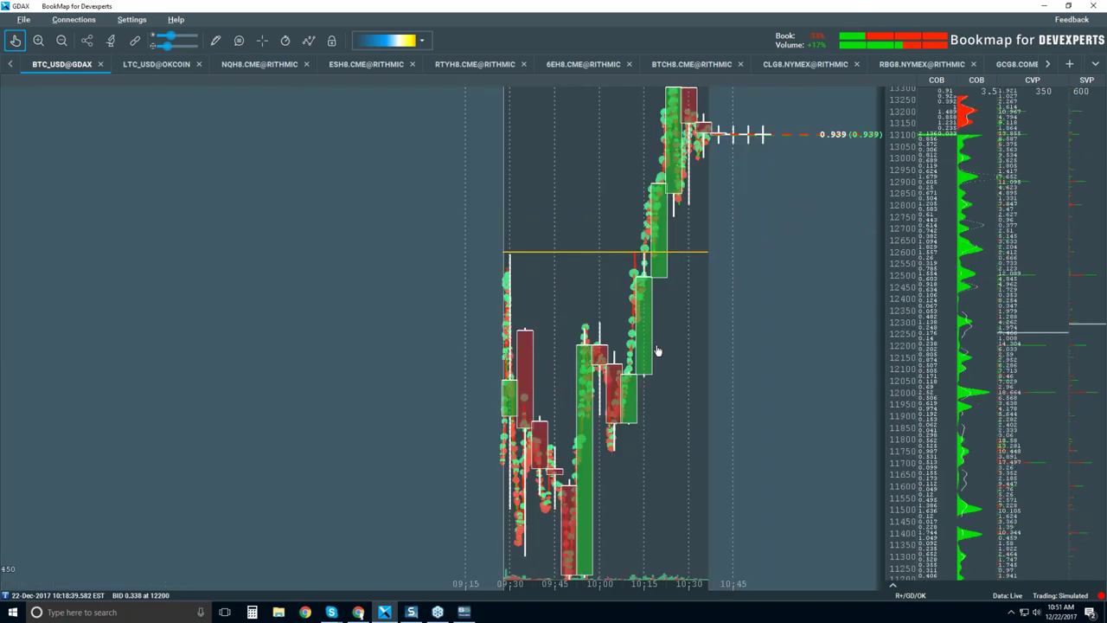
scroll(657, 350, down, 2)
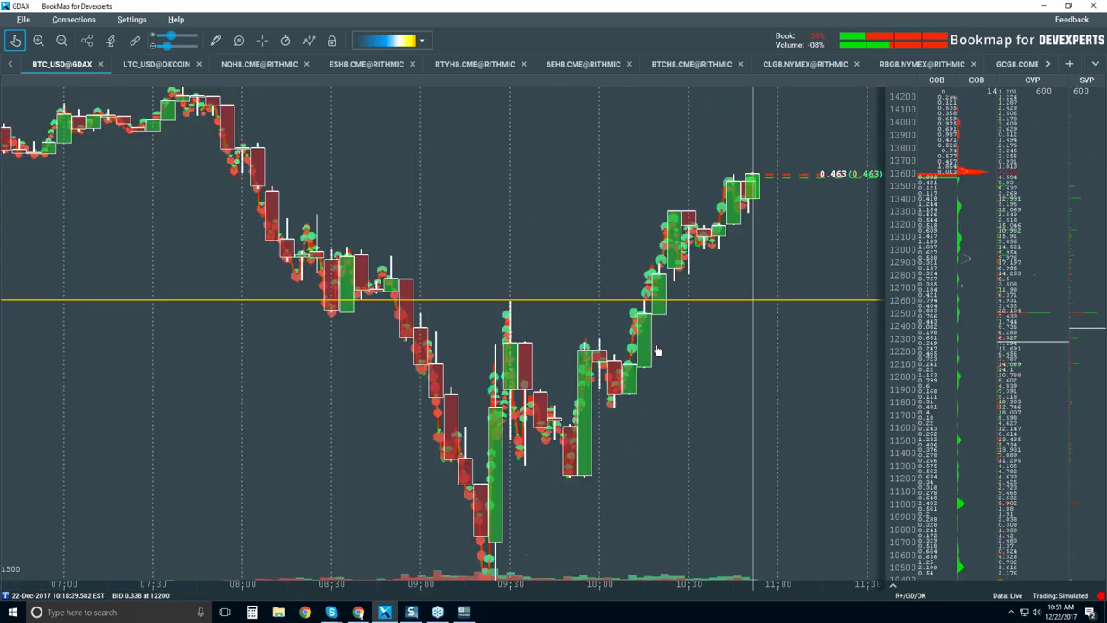
click(309, 41)
Step: Switch Candlestick Bars off so only volume dots remain along the price line
click(512, 88)
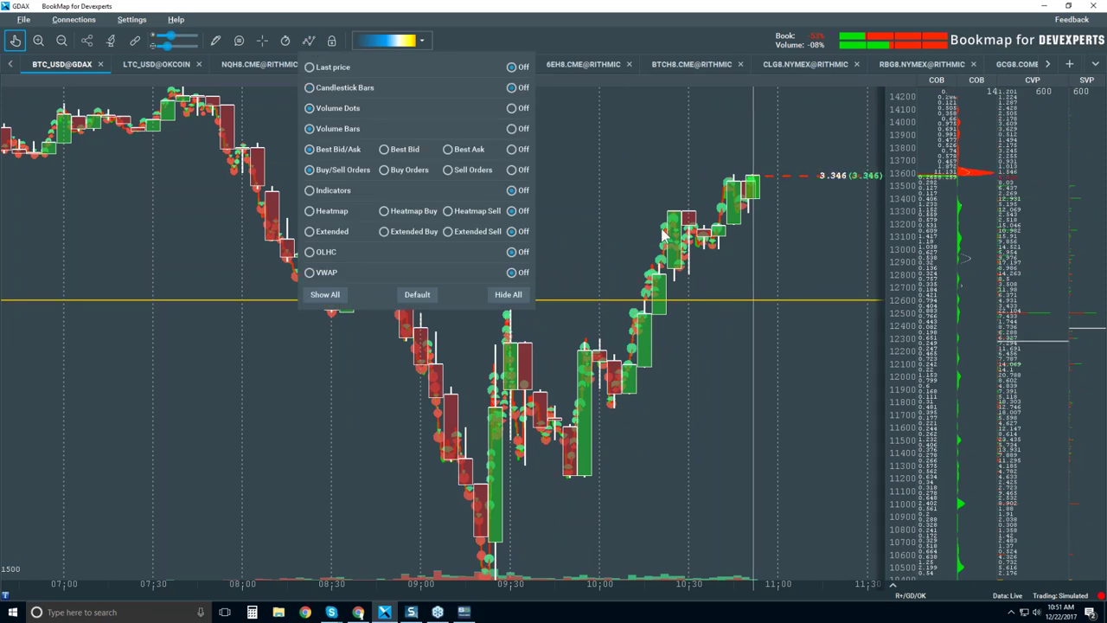
click(650, 200)
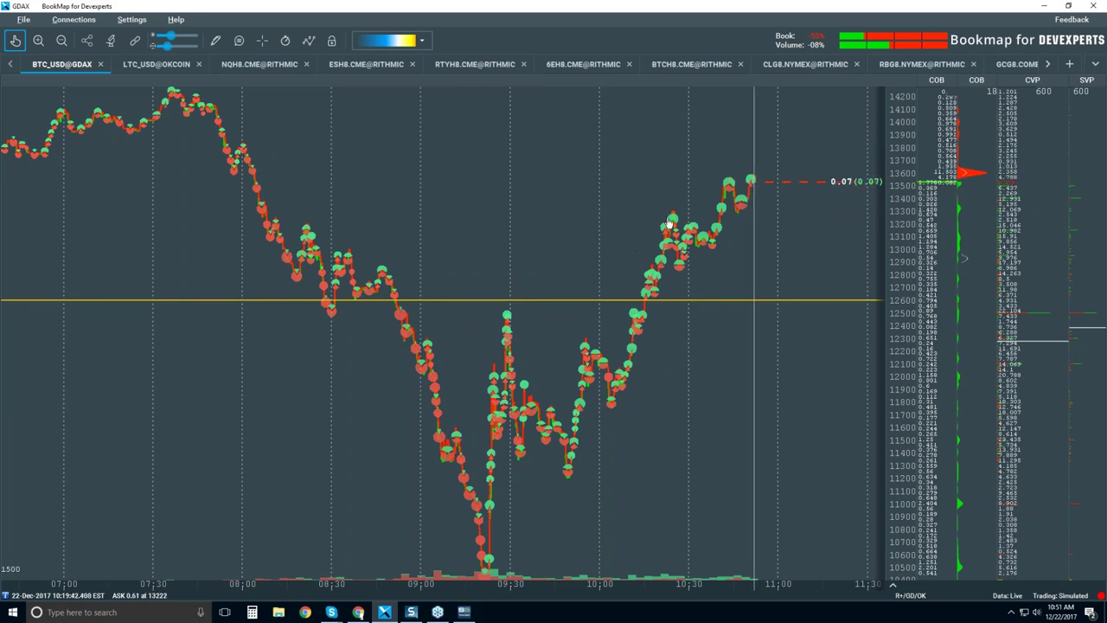
Step: Zoom the time axis in to about 10:36–10:52, showing the rally toward 13,600
scroll(690, 212, up, 2)
scroll(744, 181, up, 2)
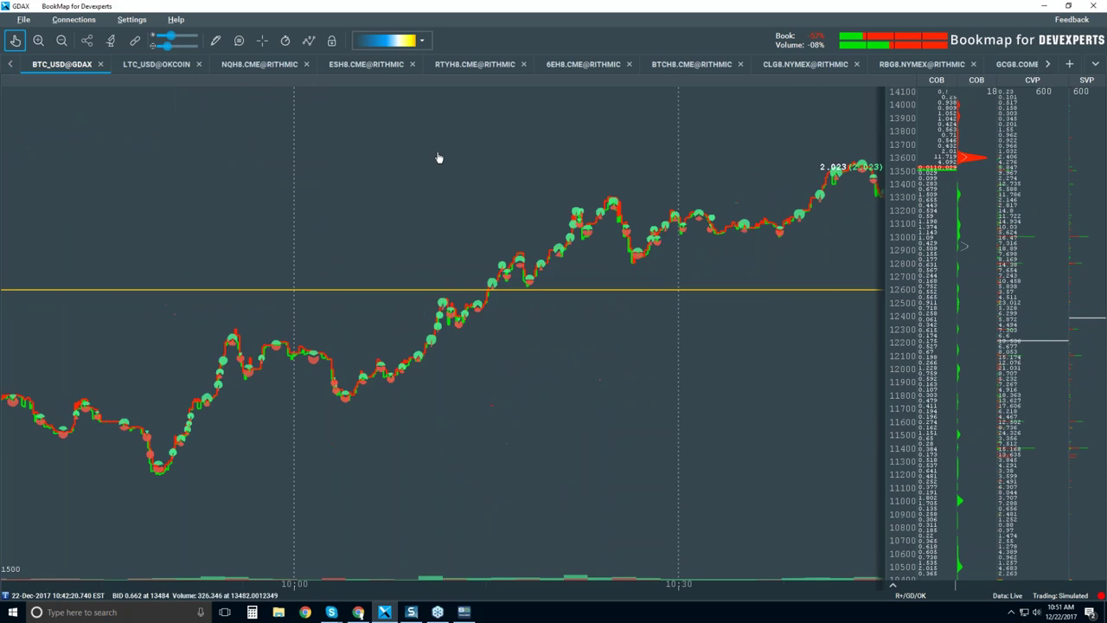
scroll(785, 229, up, 2)
scroll(784, 212, up, 1)
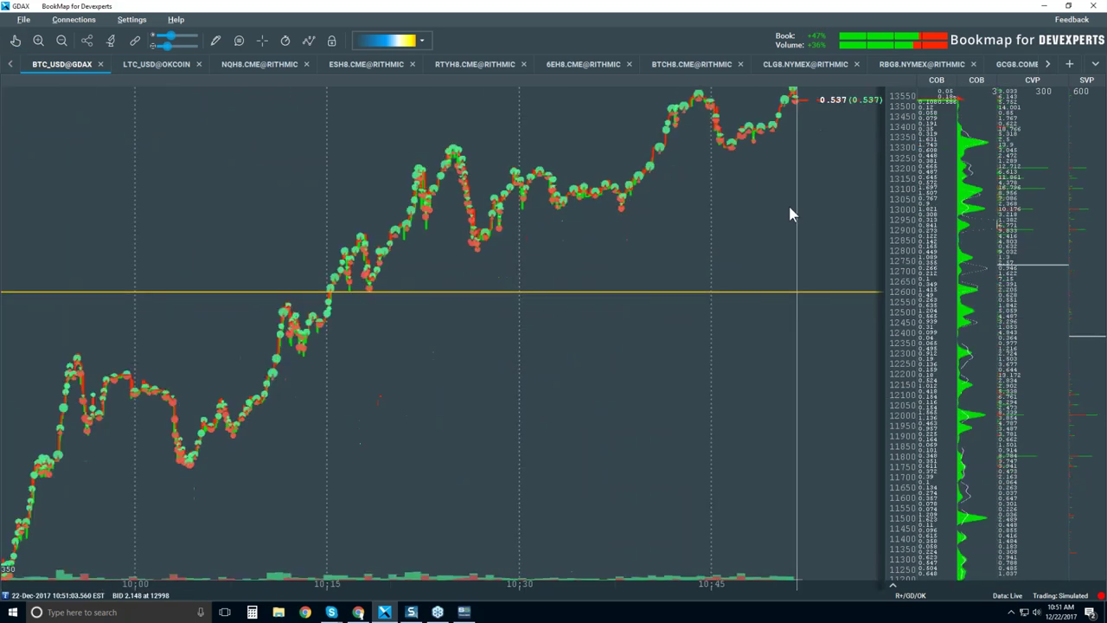
scroll(777, 176, up, 1)
scroll(777, 176, up, 1)
scroll(779, 187, up, 1)
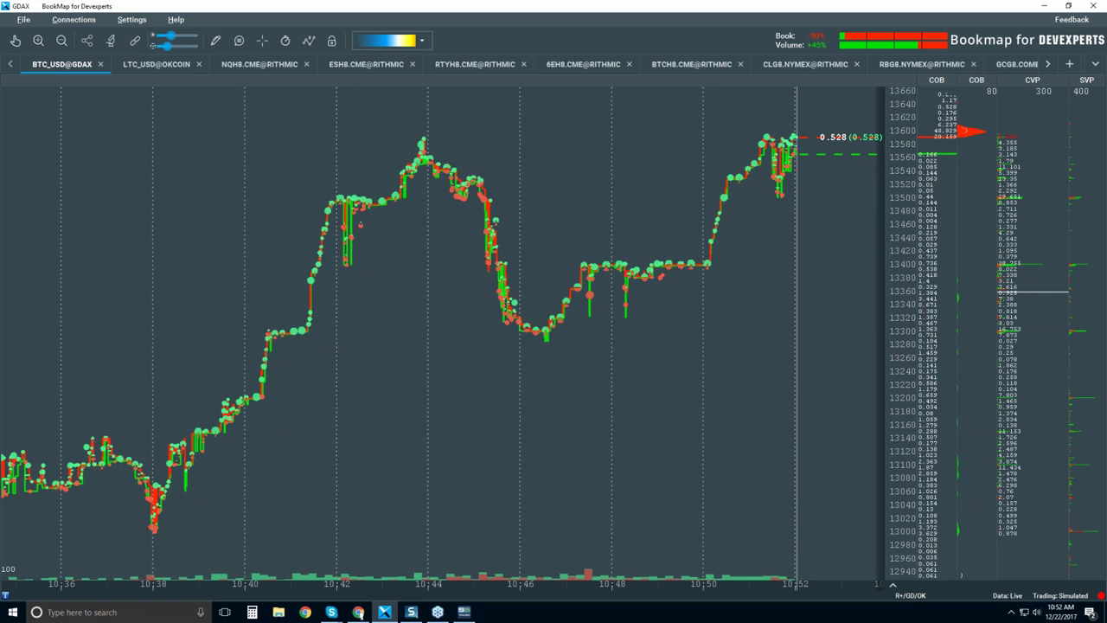
scroll(763, 109, up, 4)
Step: Zoom the time axis in to about 10:48:30–10:53, with price holding near 13,550
scroll(767, 117, up, 3)
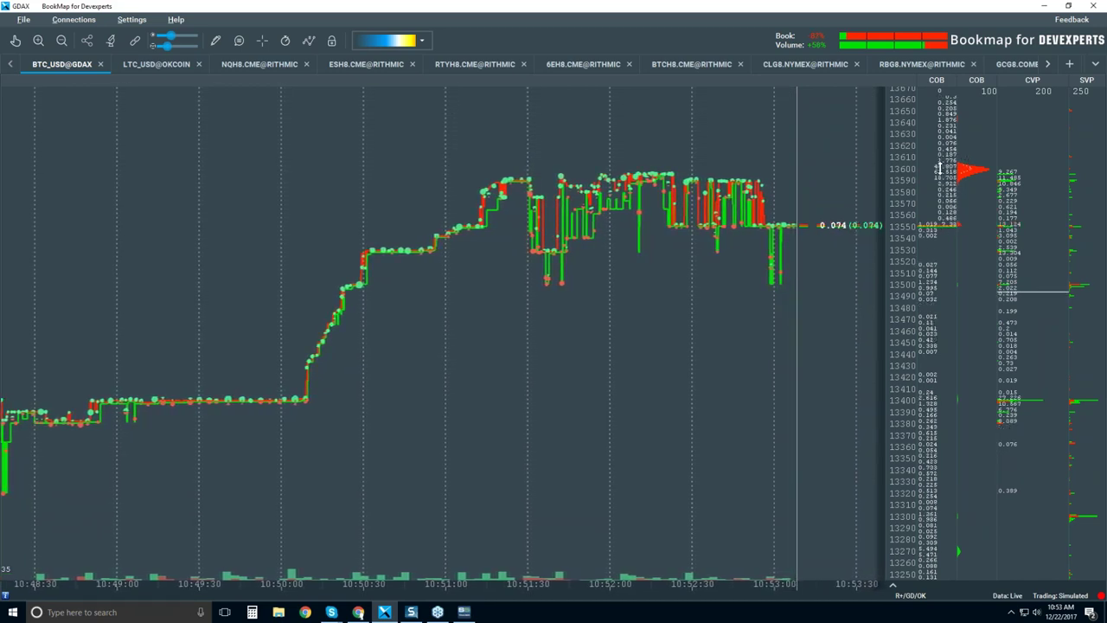
Step: Enable the Heatmap layer so the heavy 13,600 offer band shows above price
click(307, 41)
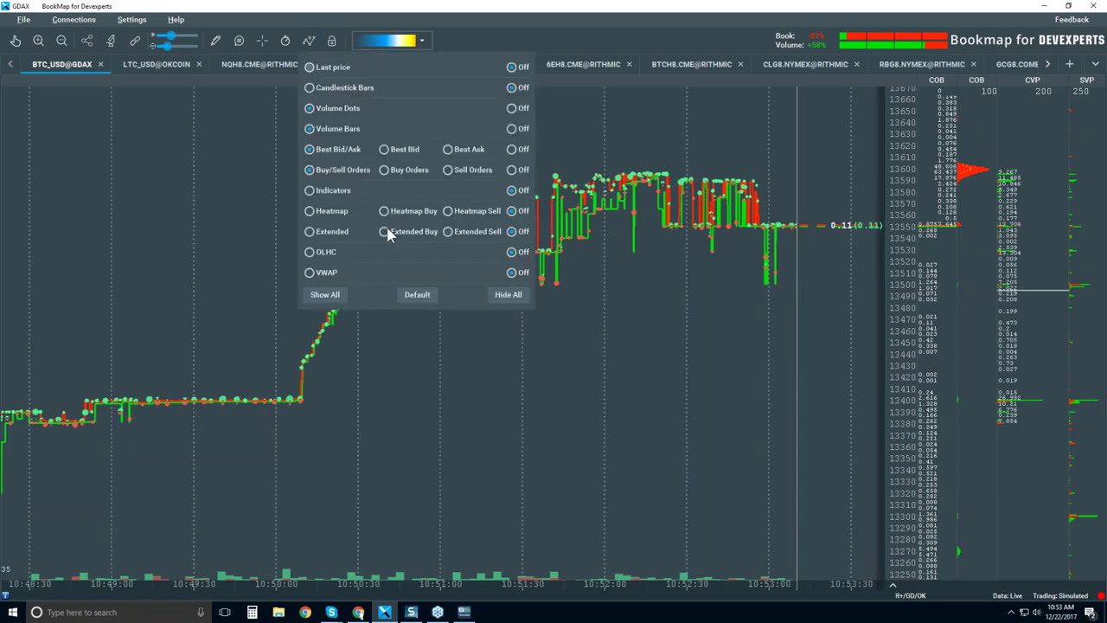
click(329, 211)
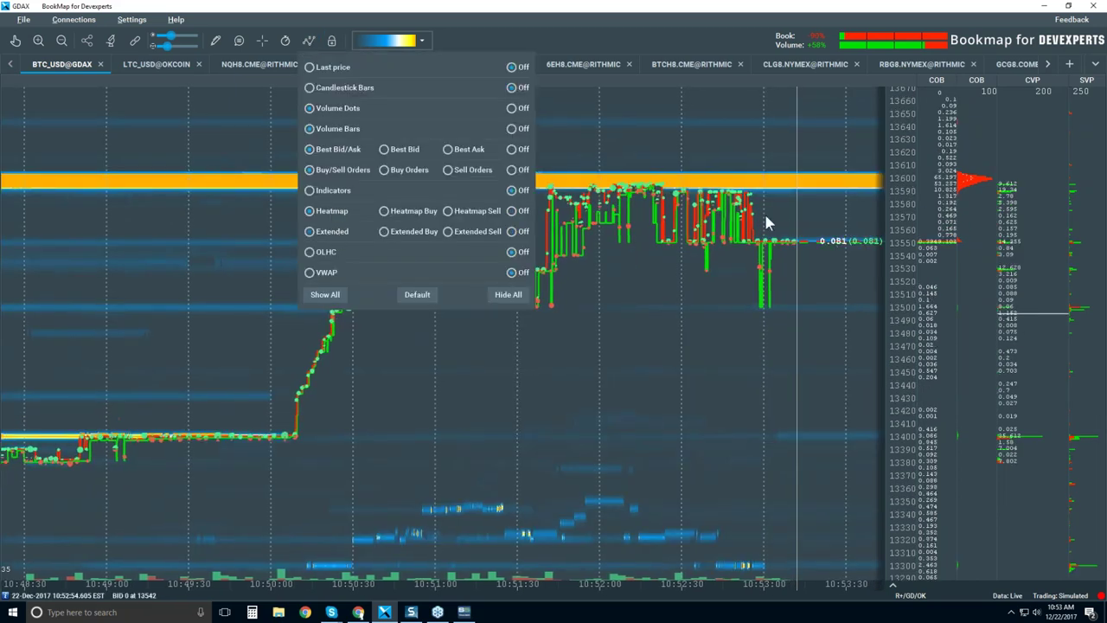
click(708, 269)
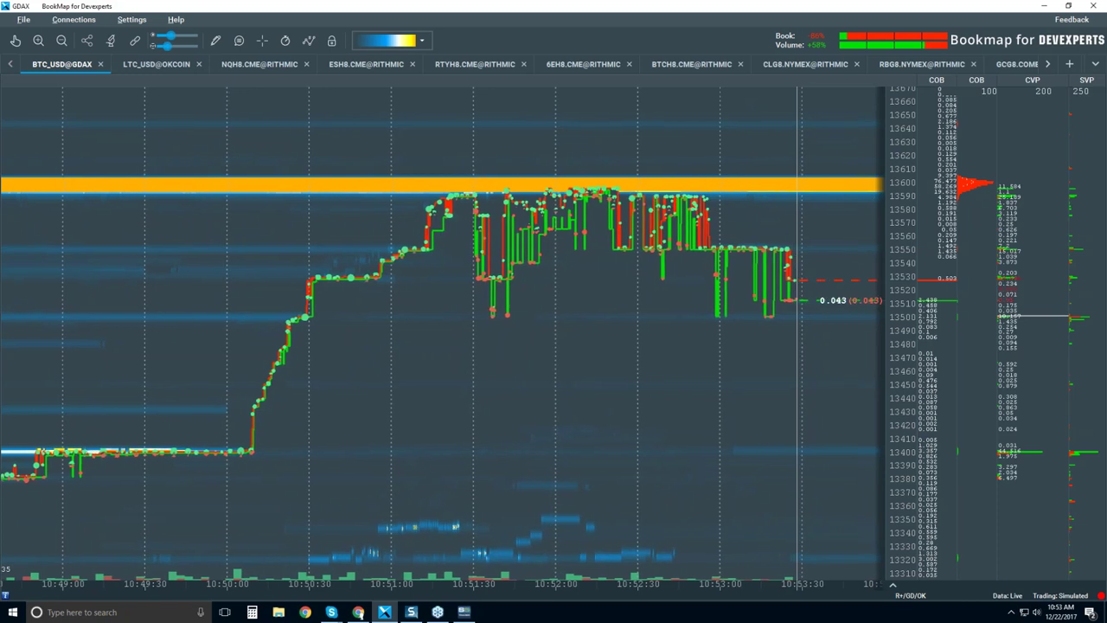
Step: Compress the price axis so it spans roughly 13,220 to 13,720
drag(909, 217, 911, 287)
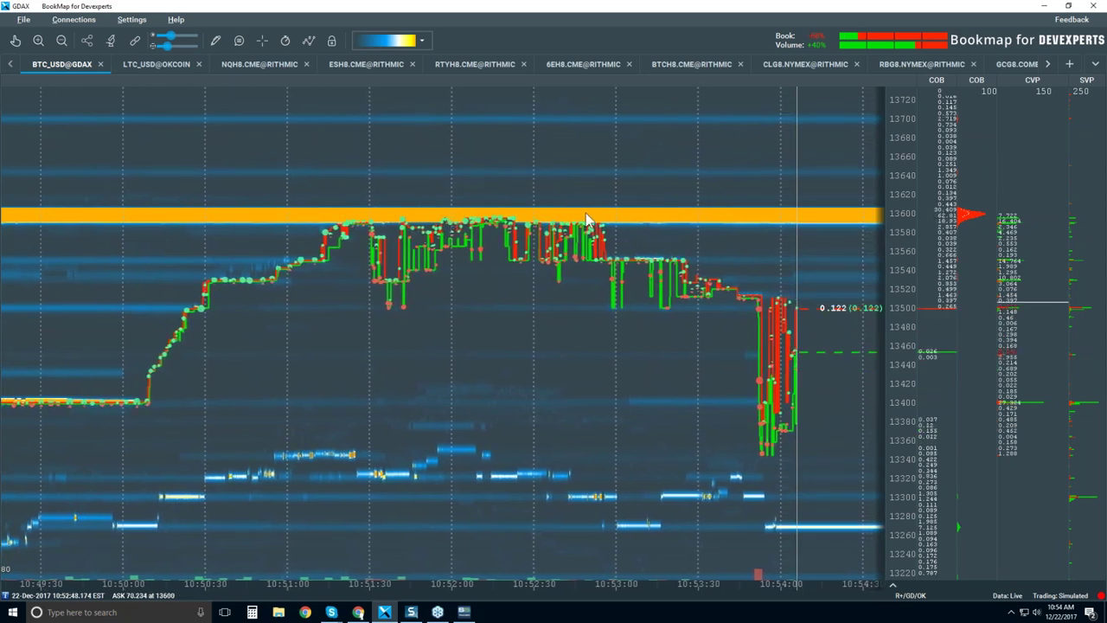
Step: Zoom the time axis out slightly to cover about 10:35–10:55
scroll(593, 260, down, 2)
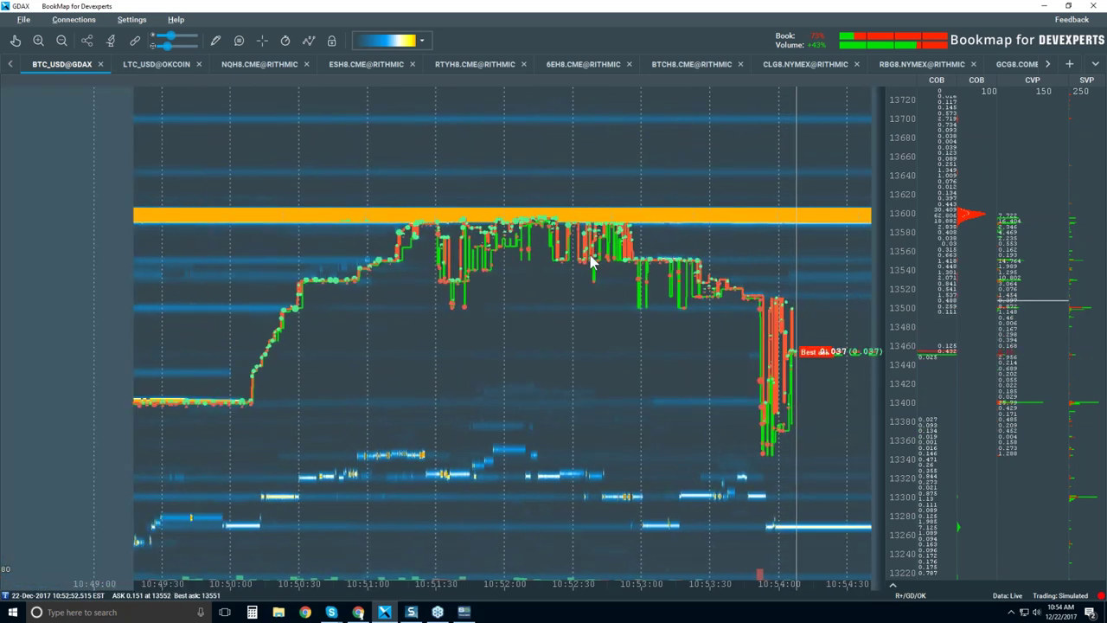
scroll(592, 264, down, 2)
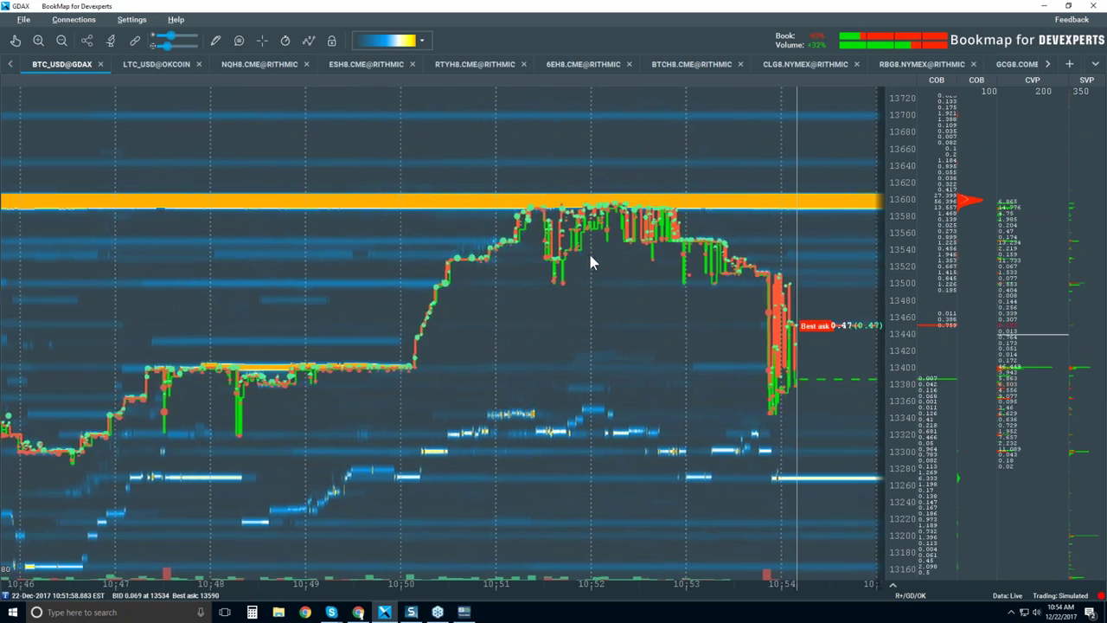
scroll(591, 263, down, 2)
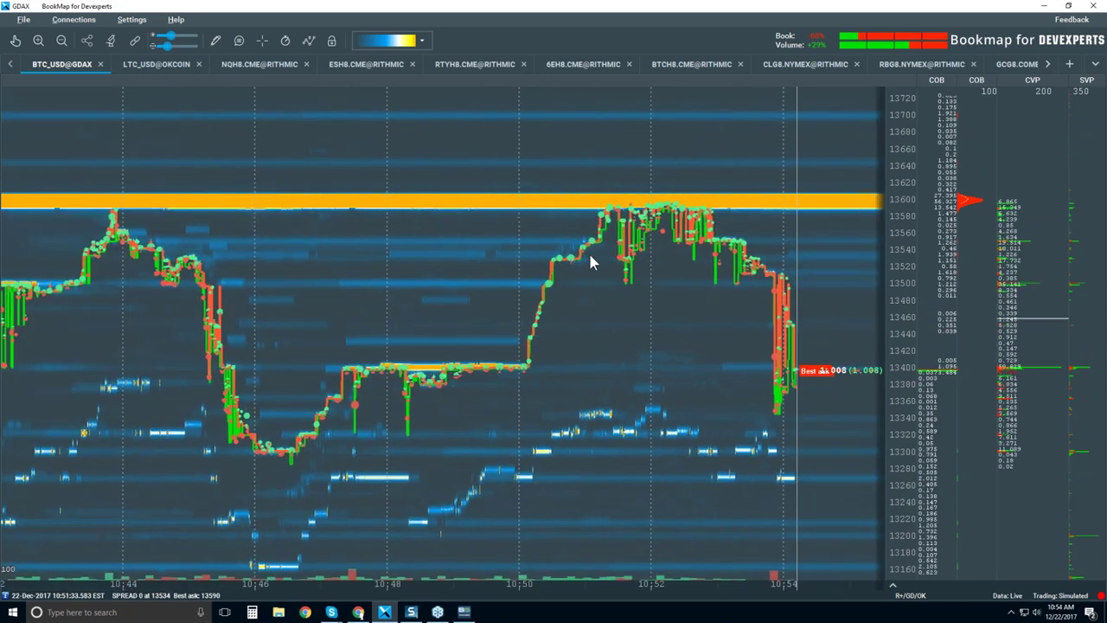
scroll(591, 262, down, 2)
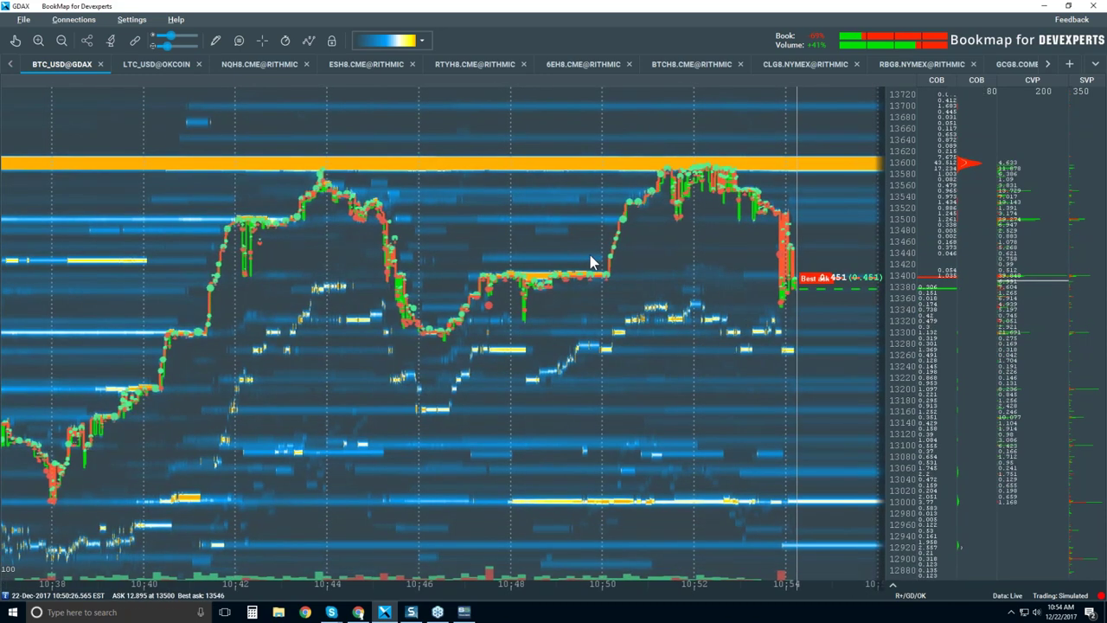
scroll(591, 262, down, 1)
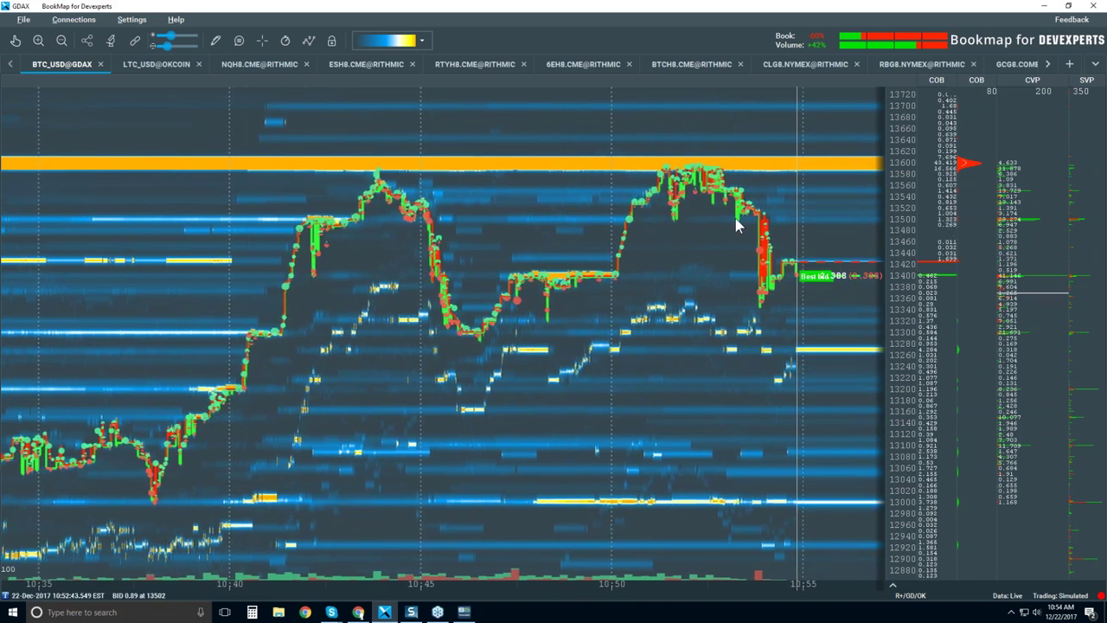
Step: Zoom out to about 09:30–11:00, showing the climb from 11,200 to the 13,600 band
scroll(696, 221, up, 1)
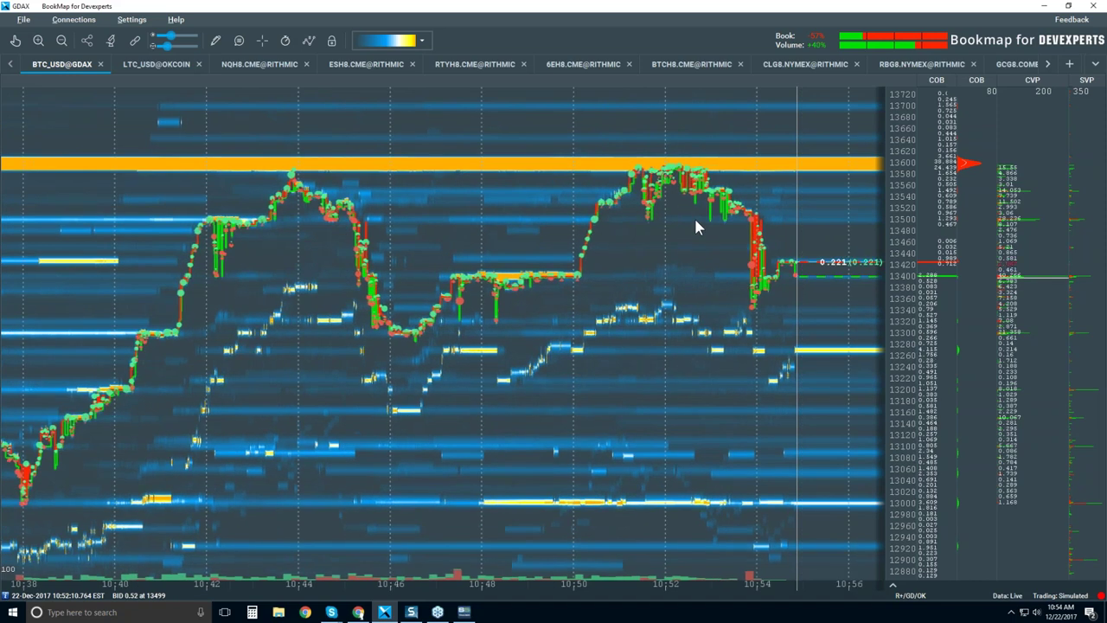
scroll(696, 225, down, 4)
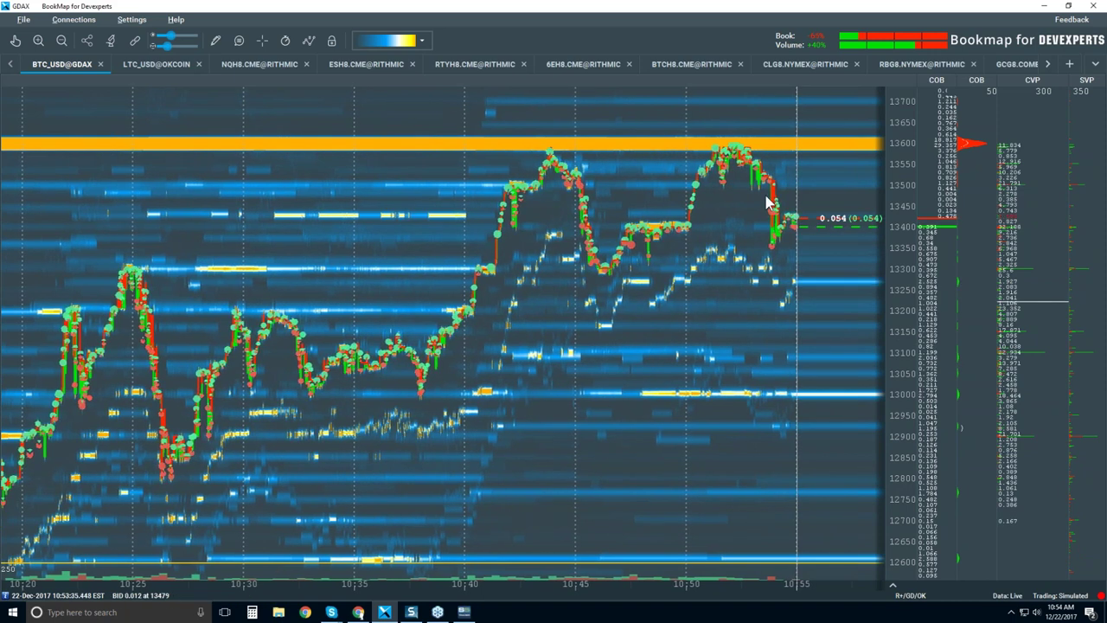
scroll(764, 173, up, 1)
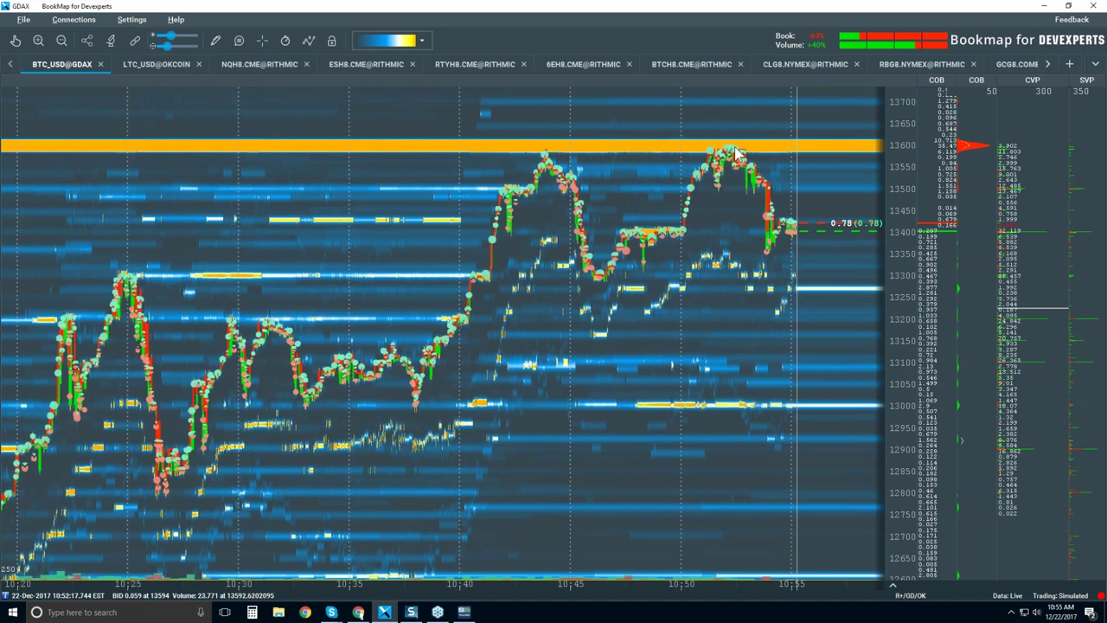
scroll(745, 155, down, 2)
scroll(776, 184, down, 2)
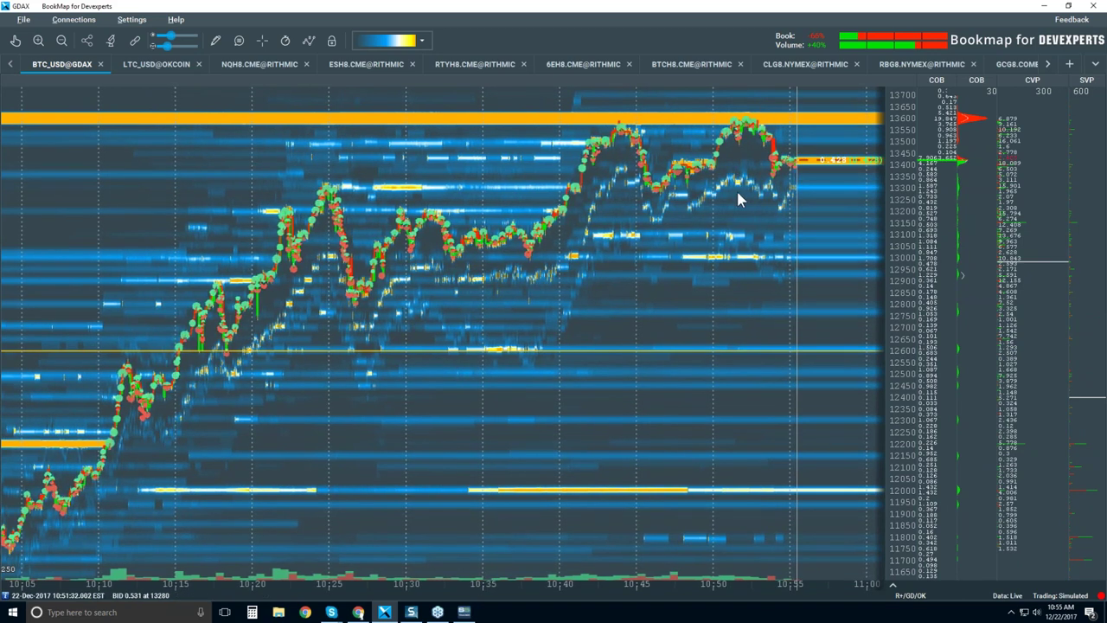
scroll(740, 199, down, 1)
scroll(736, 202, down, 2)
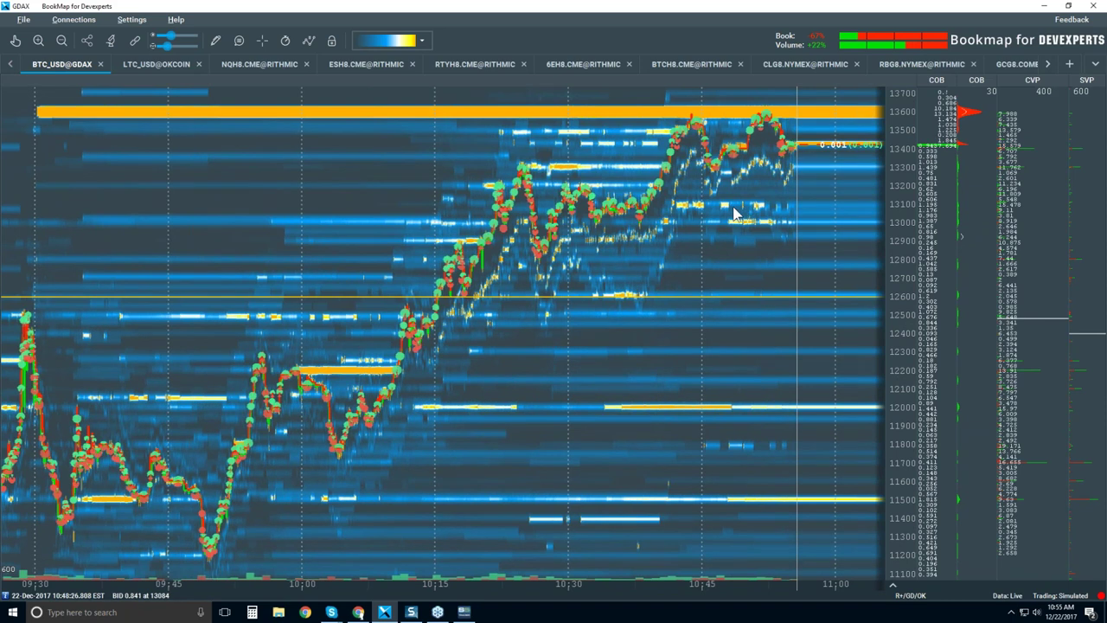
Step: Examine the 09:20 plunge to about 10,400, ending on roughly 08:40–10:30
scroll(732, 227, down, 2)
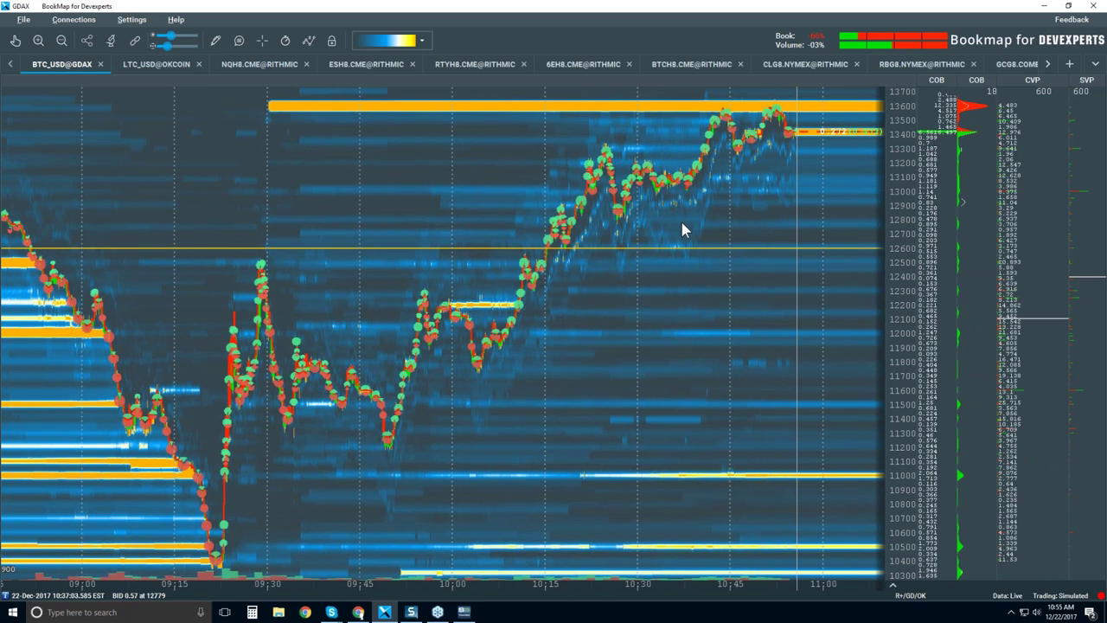
scroll(248, 339, down, 1)
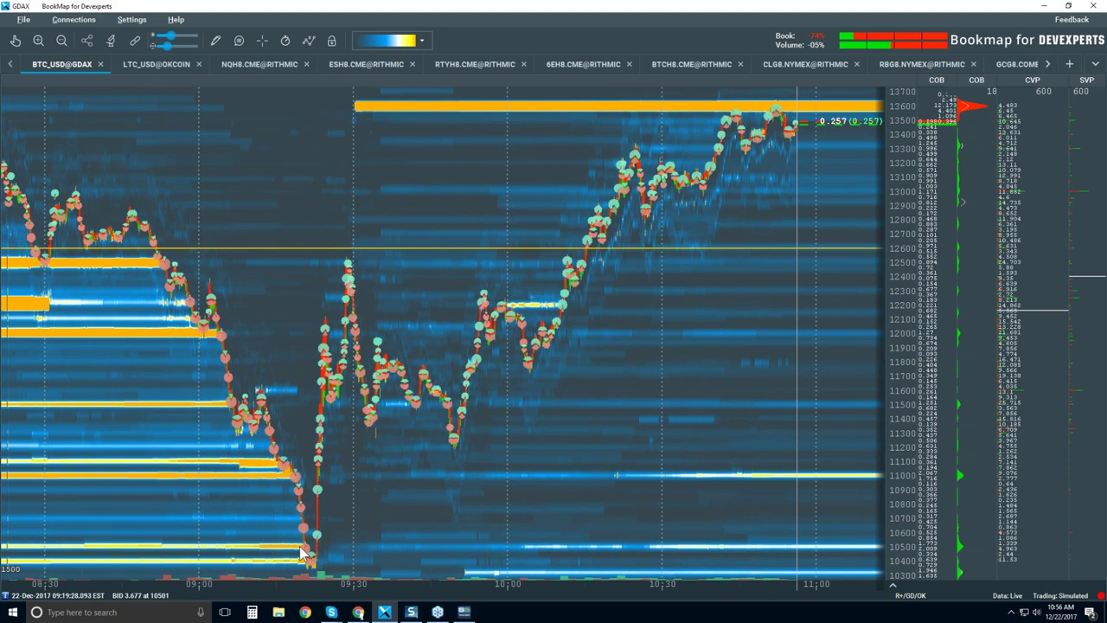
scroll(278, 544, up, 2)
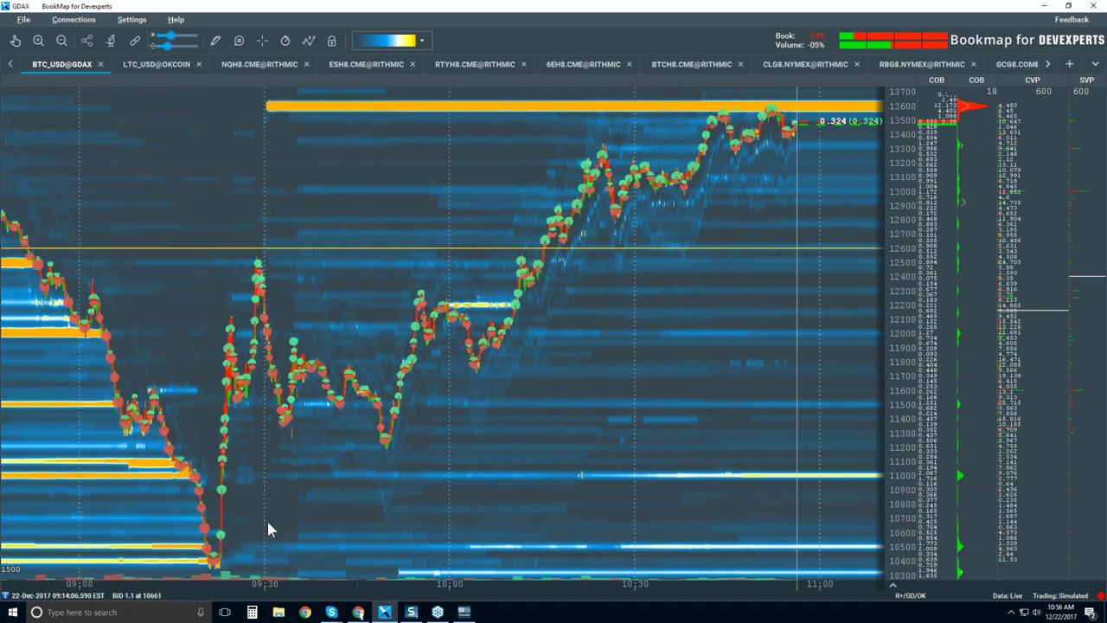
scroll(247, 515, up, 1)
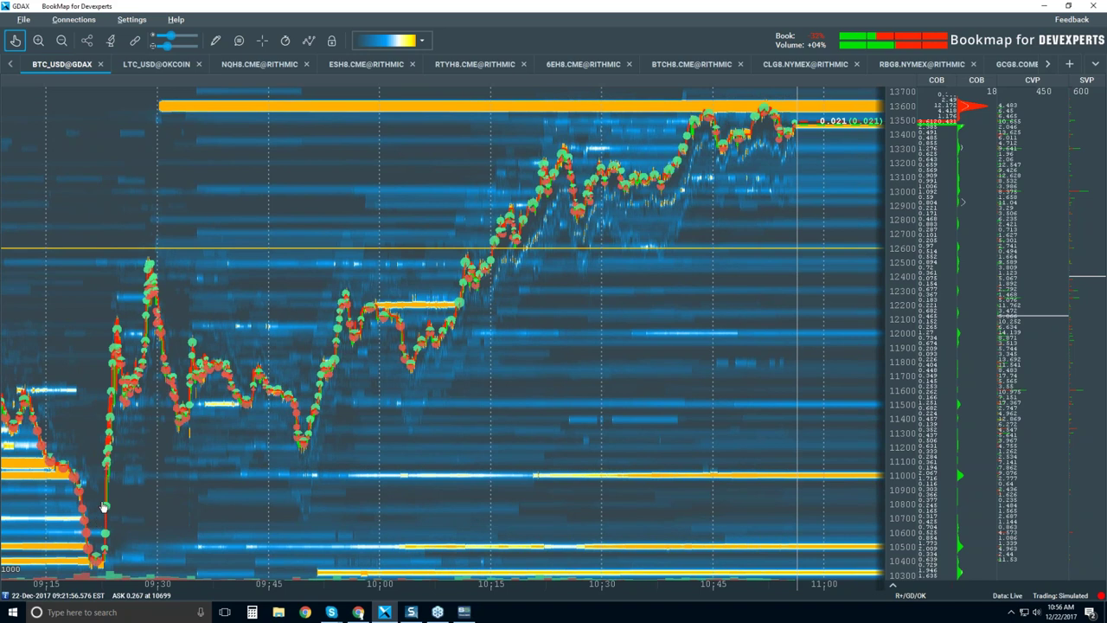
scroll(102, 506, up, 3)
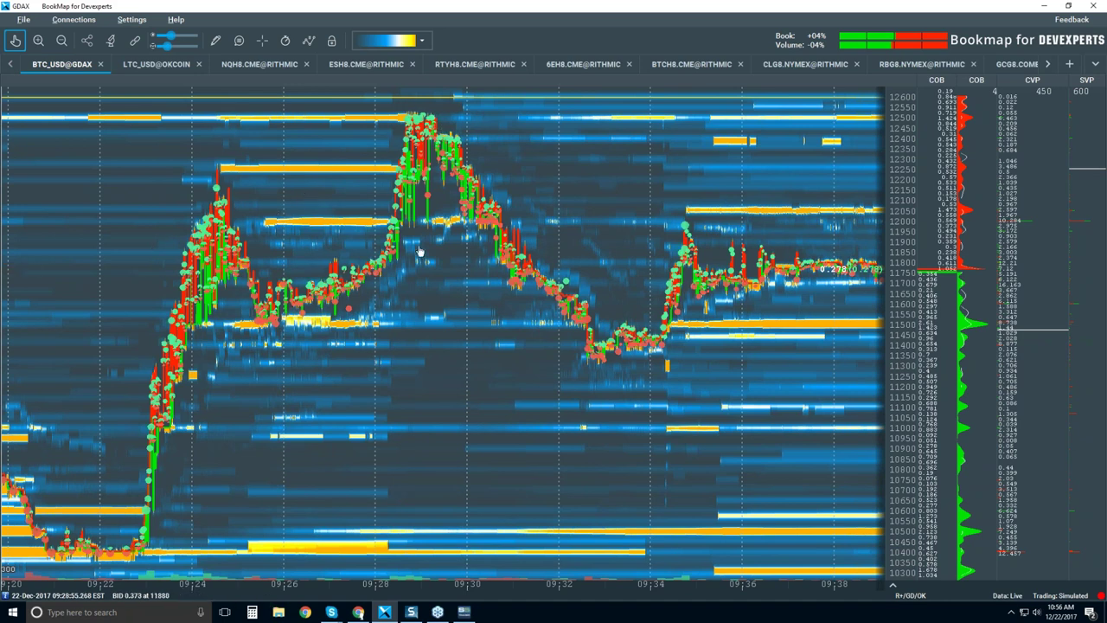
scroll(419, 251, down, 3)
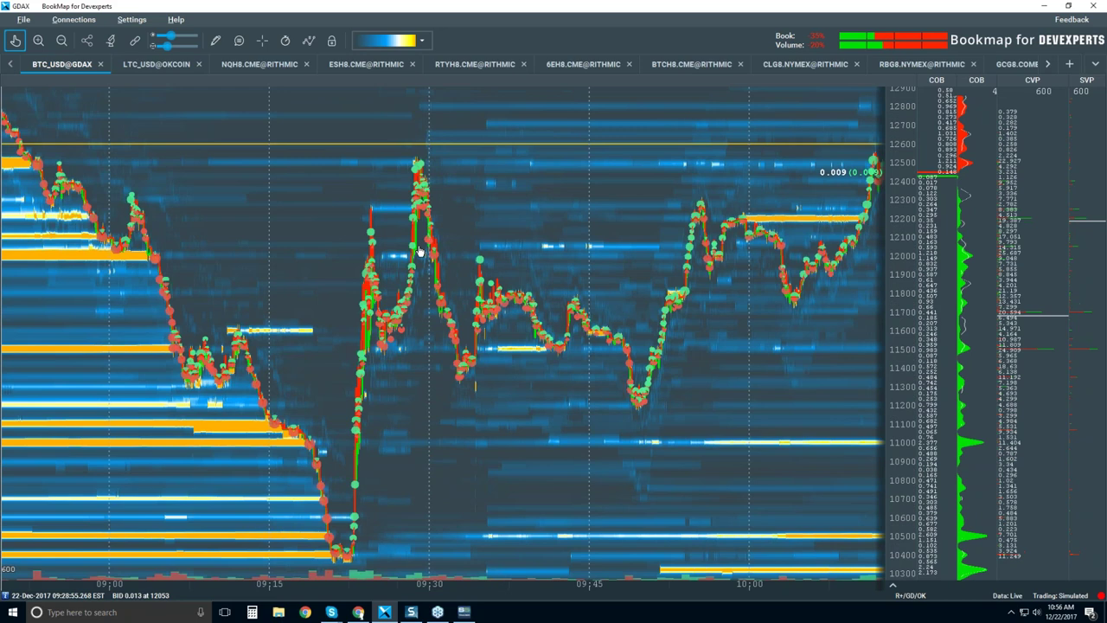
scroll(418, 251, down, 2)
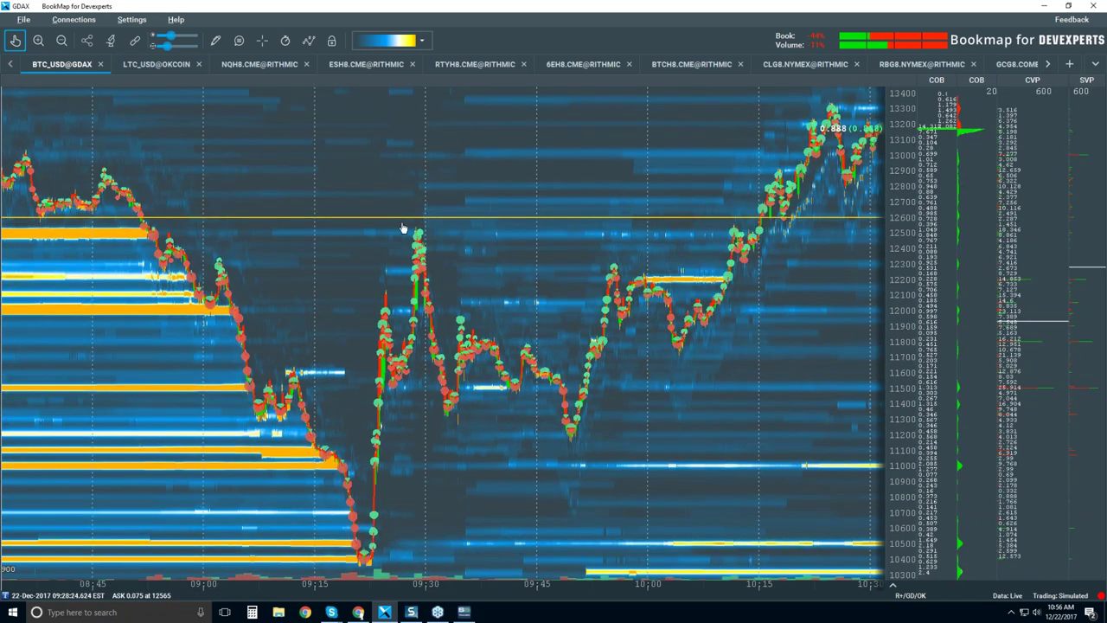
Step: Select the Move tool and zoom out to about 08:00–11:00, revealing the slide from 14,000
click(16, 43)
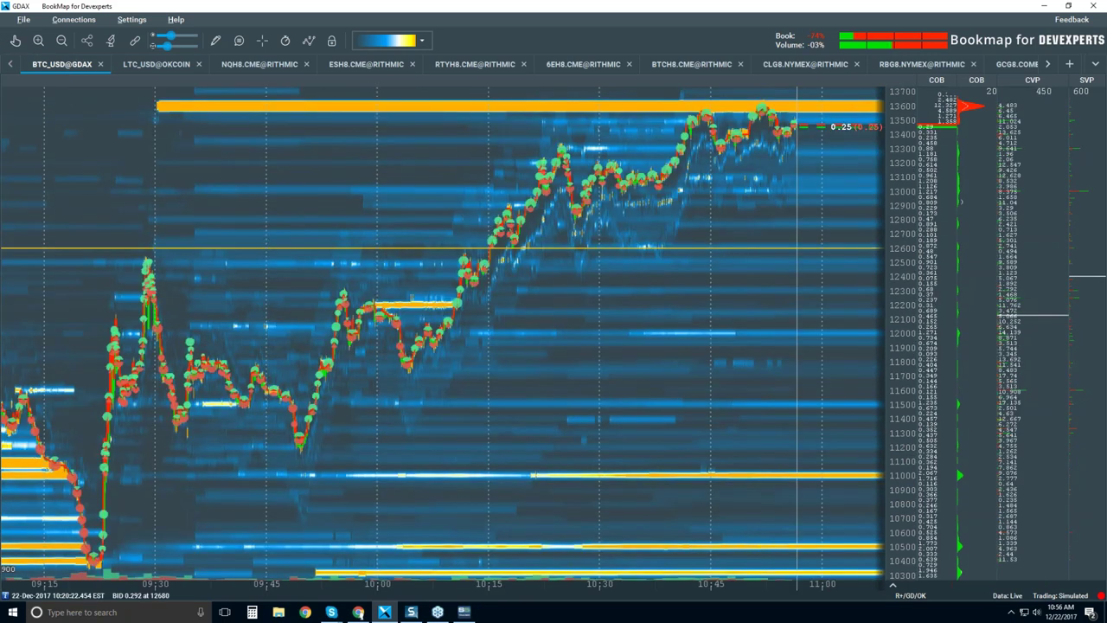
scroll(529, 235, down, 3)
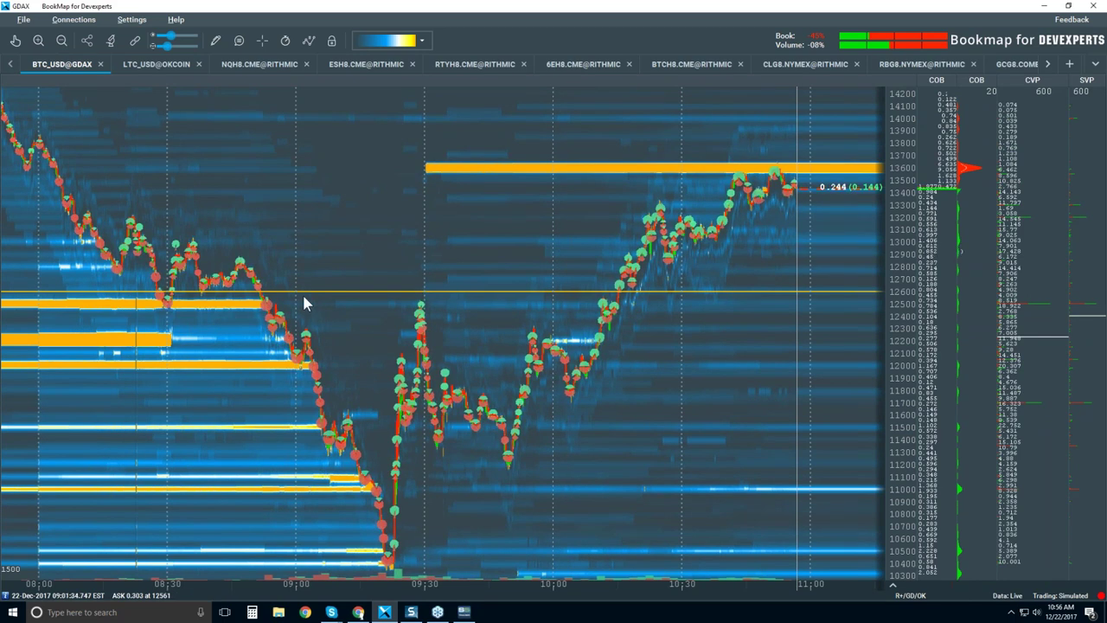
click(15, 41)
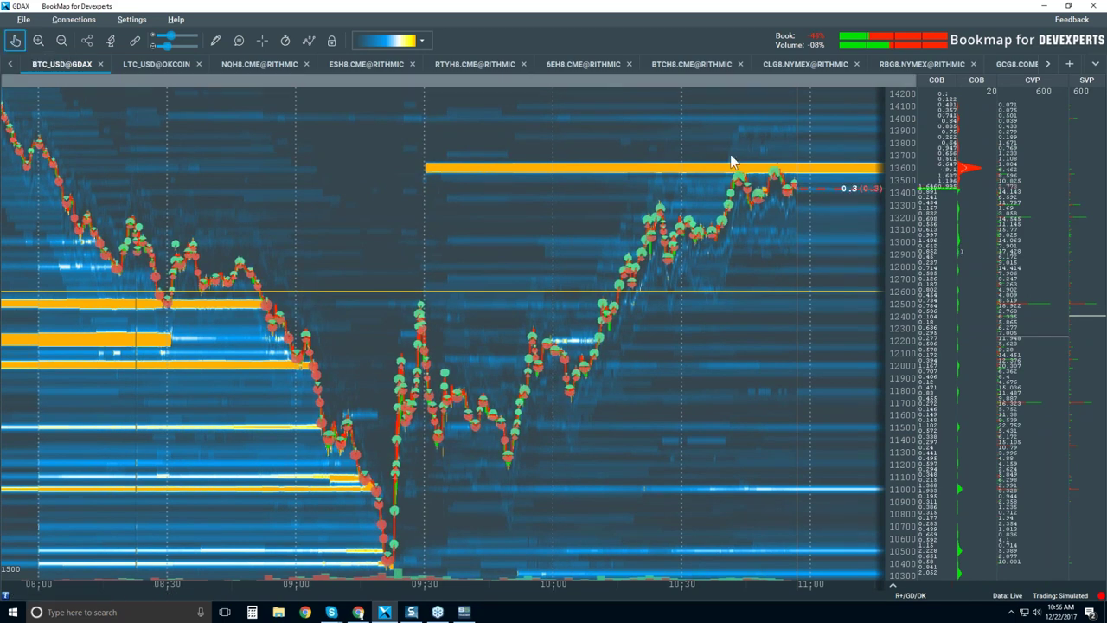
Step: Zoom to seconds around 10:53:52, where the bid slides from 13,510 to 13,340
scroll(781, 178, up, 3)
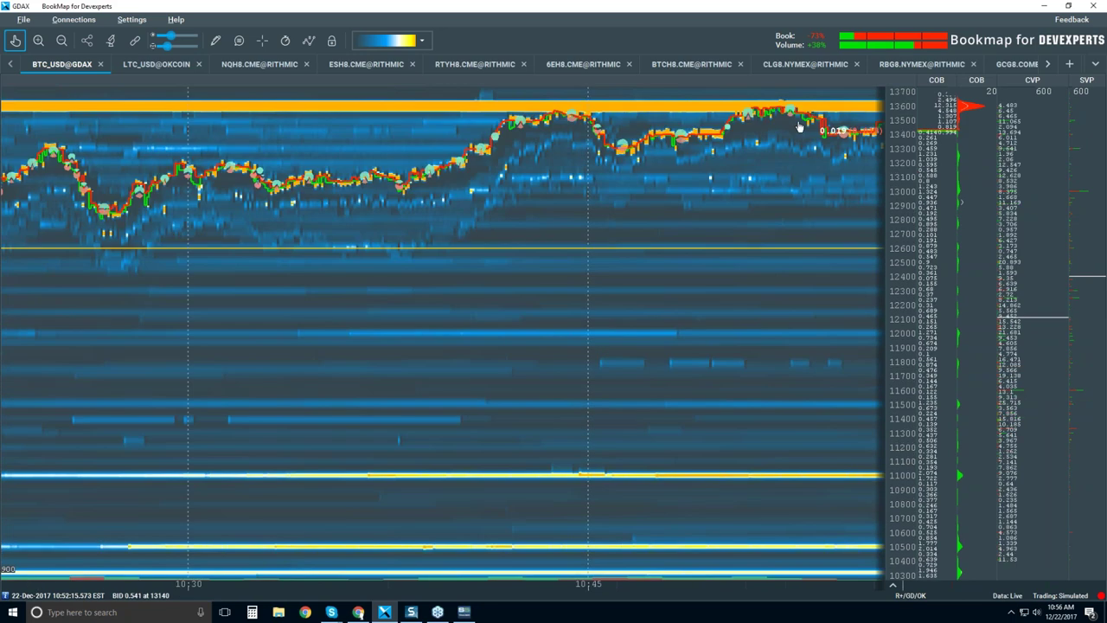
scroll(816, 179, up, 5)
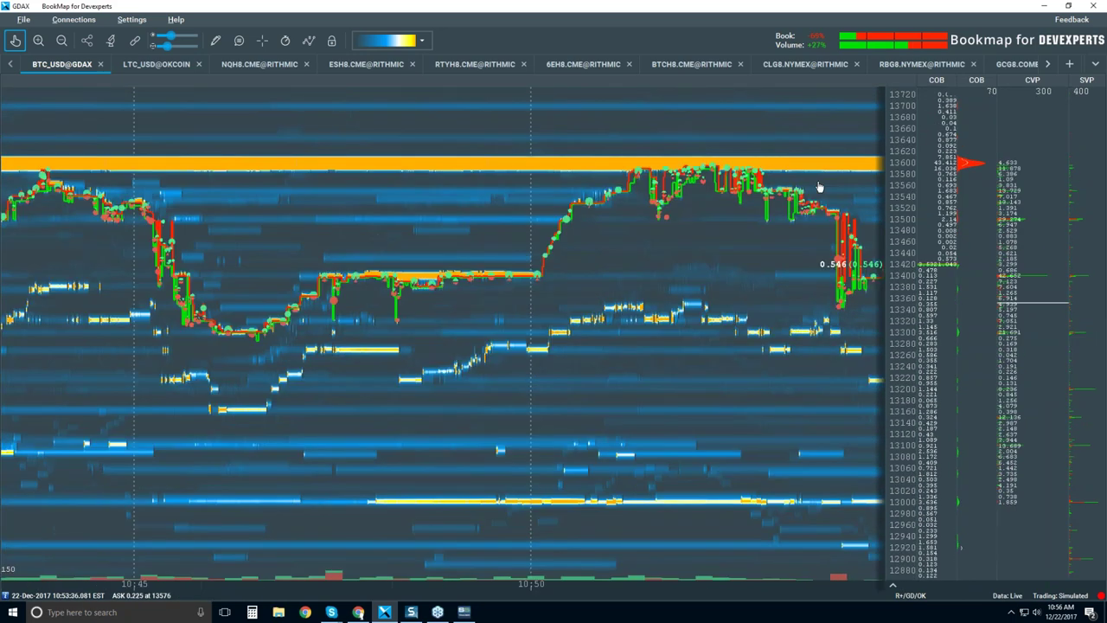
scroll(519, 343, up, 5)
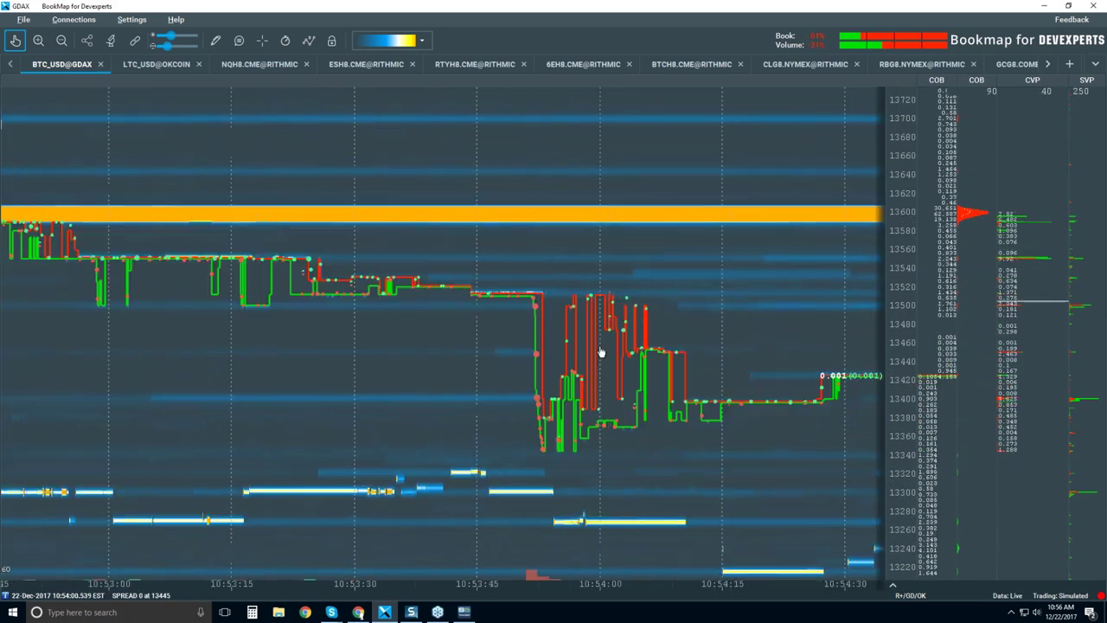
scroll(519, 344, up, 3)
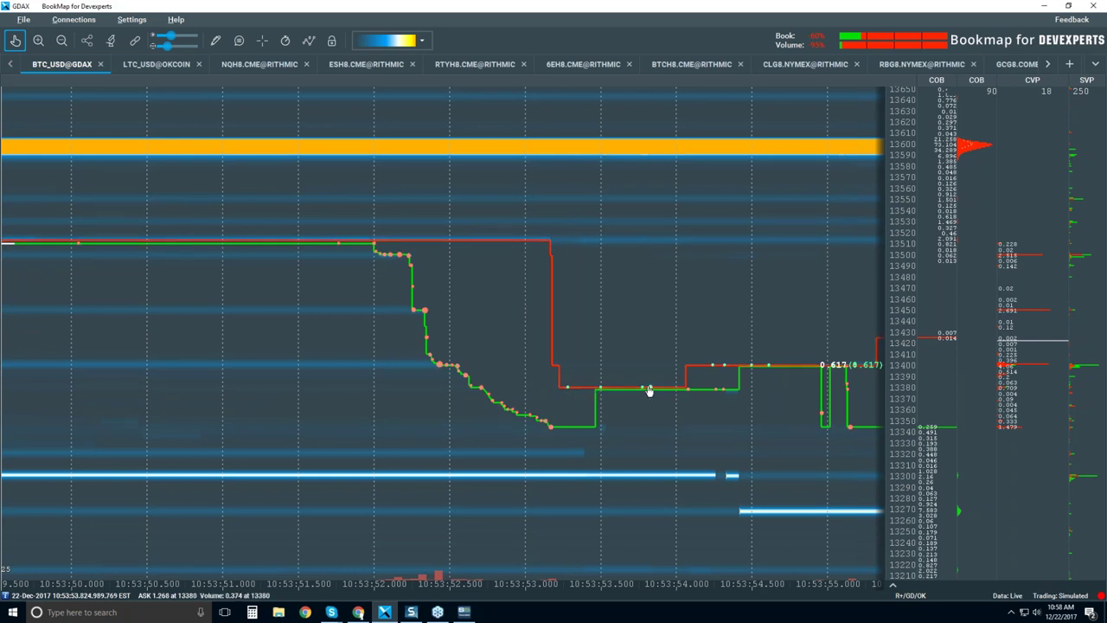
Step: Zoom the BTC_USD@GDAX heatmap out to about 10:10–11:00, showing the 13,600 offer and drop to 13,150
scroll(616, 333, down, 5)
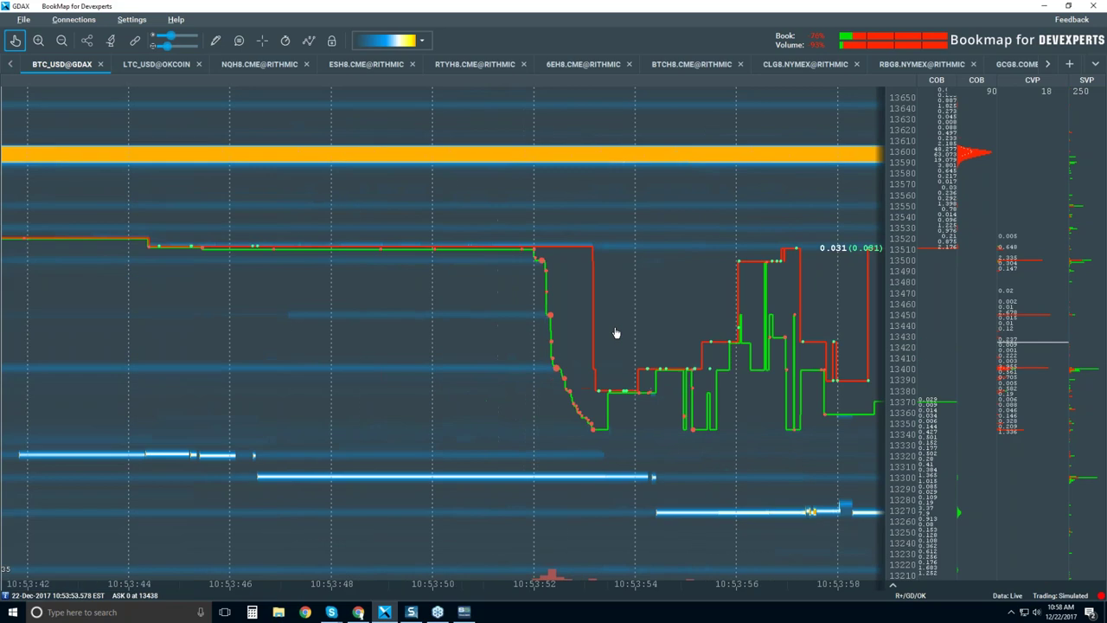
scroll(615, 333, down, 10)
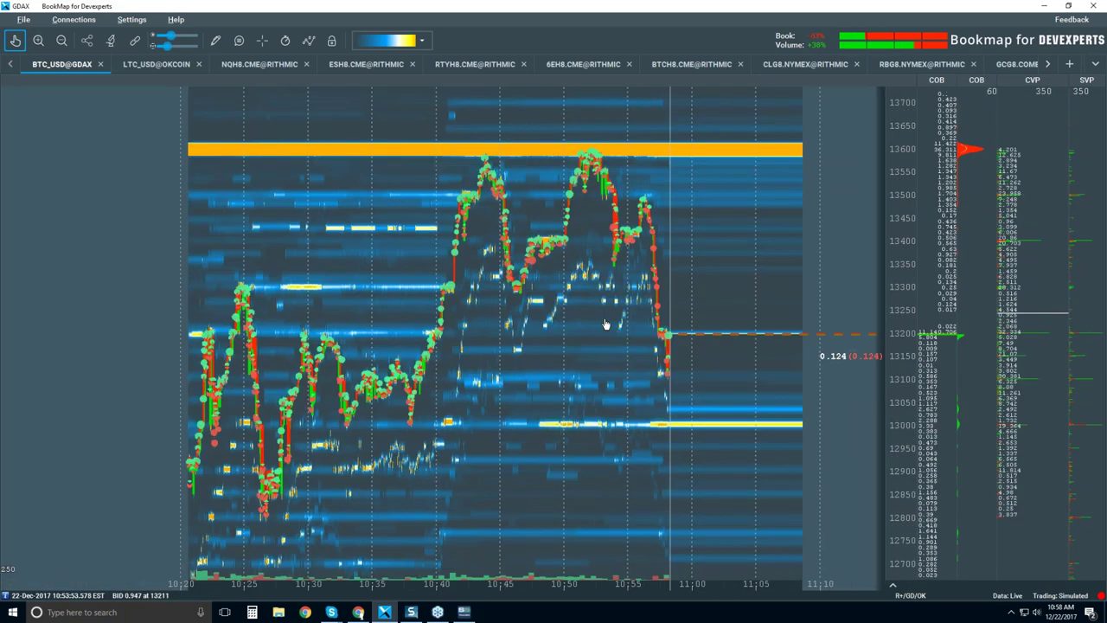
scroll(616, 333, down, 3)
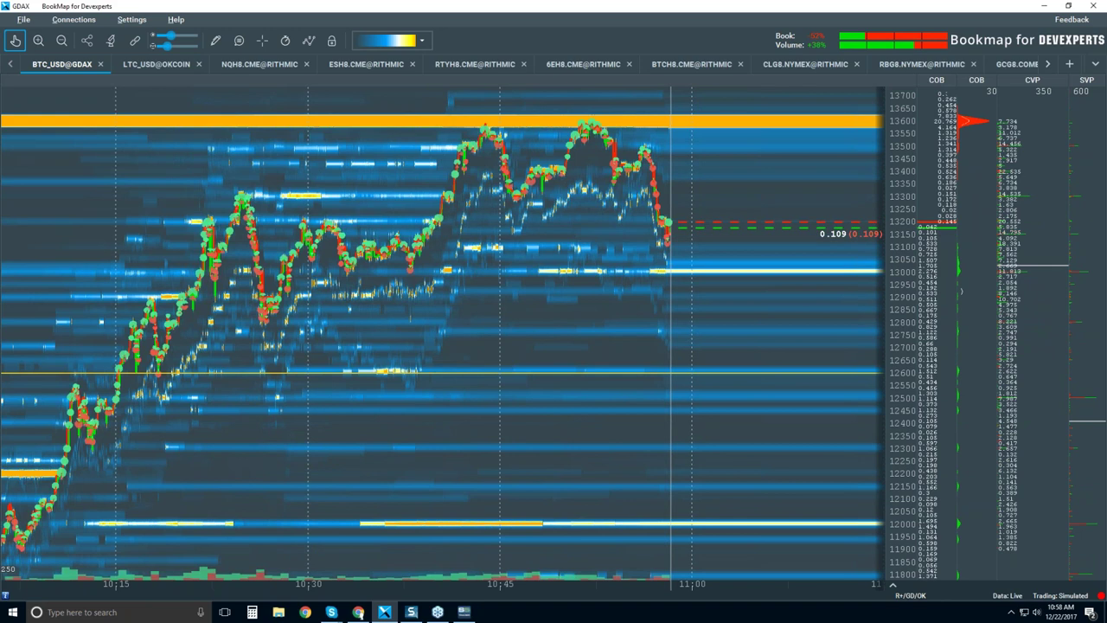